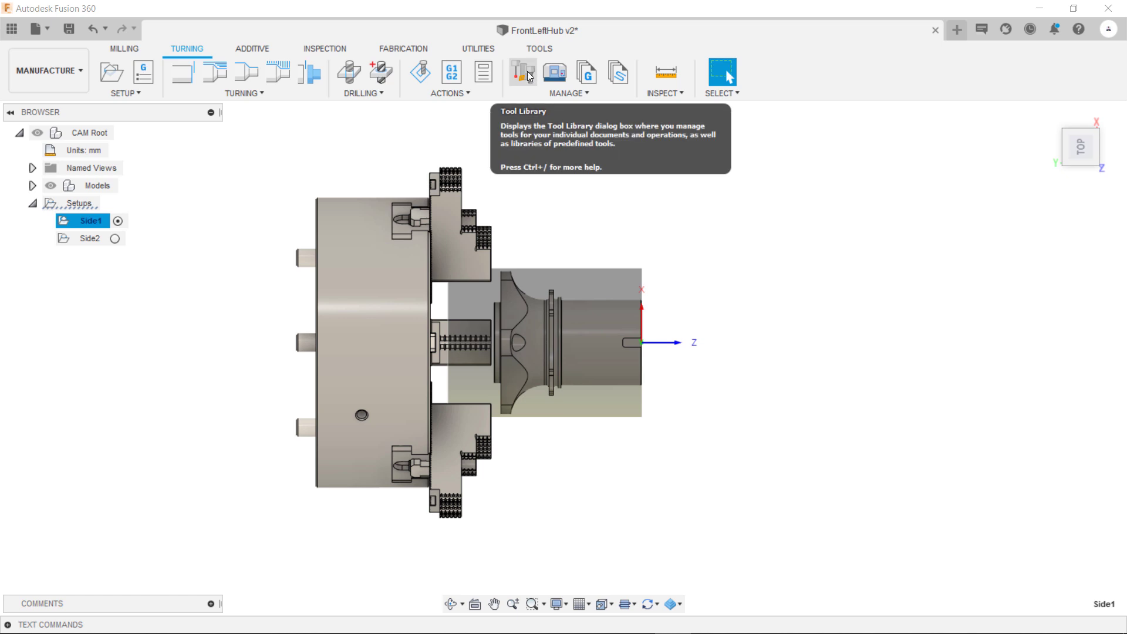
- Create a new general turning tool in the FrontLeftHub v2 document's tool library
{"action": "left_click", "coordinate": [587, 95]}
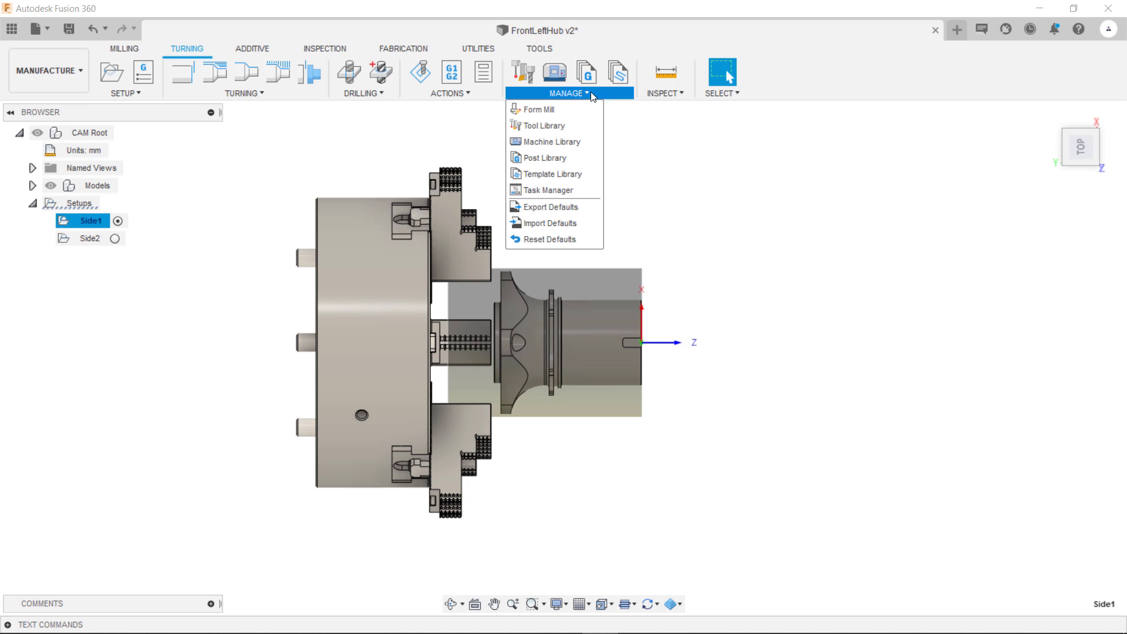
{"action": "left_click", "coordinate": [568, 125]}
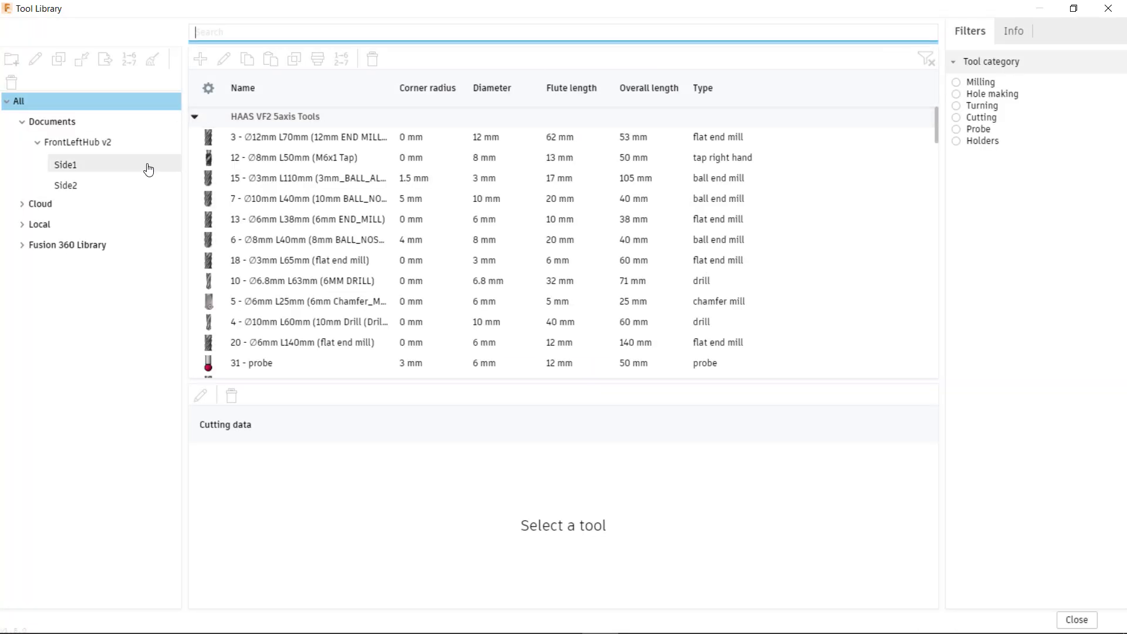
{"action": "left_click", "coordinate": [107, 150]}
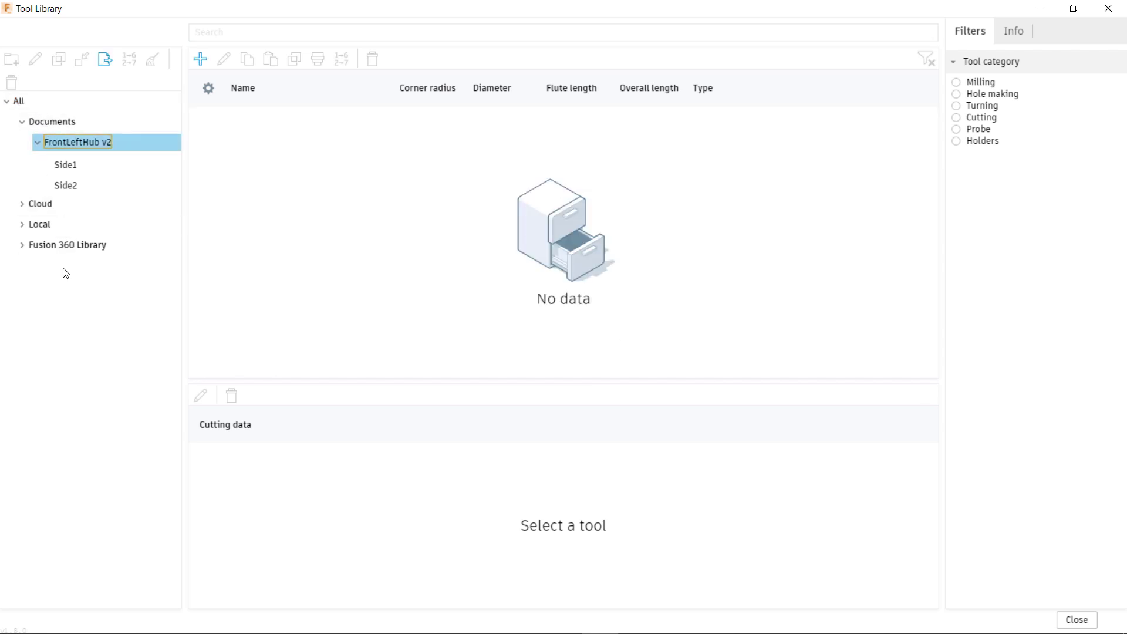
{"action": "left_click", "coordinate": [68, 166]}
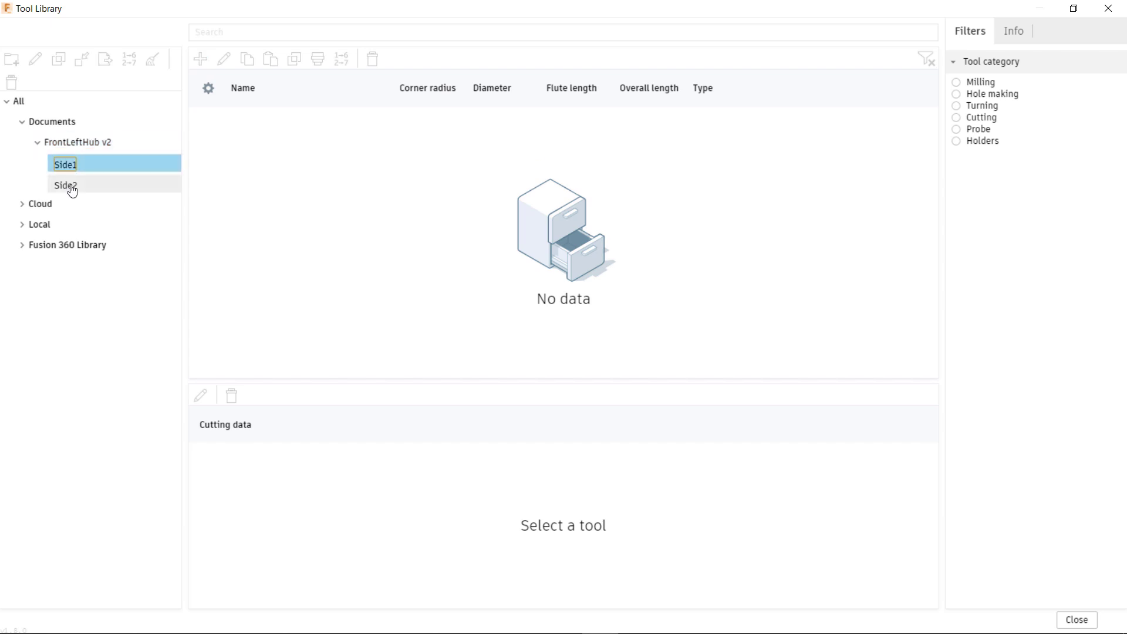
{"action": "left_click", "coordinate": [72, 187]}
{"action": "left_click", "coordinate": [86, 167]}
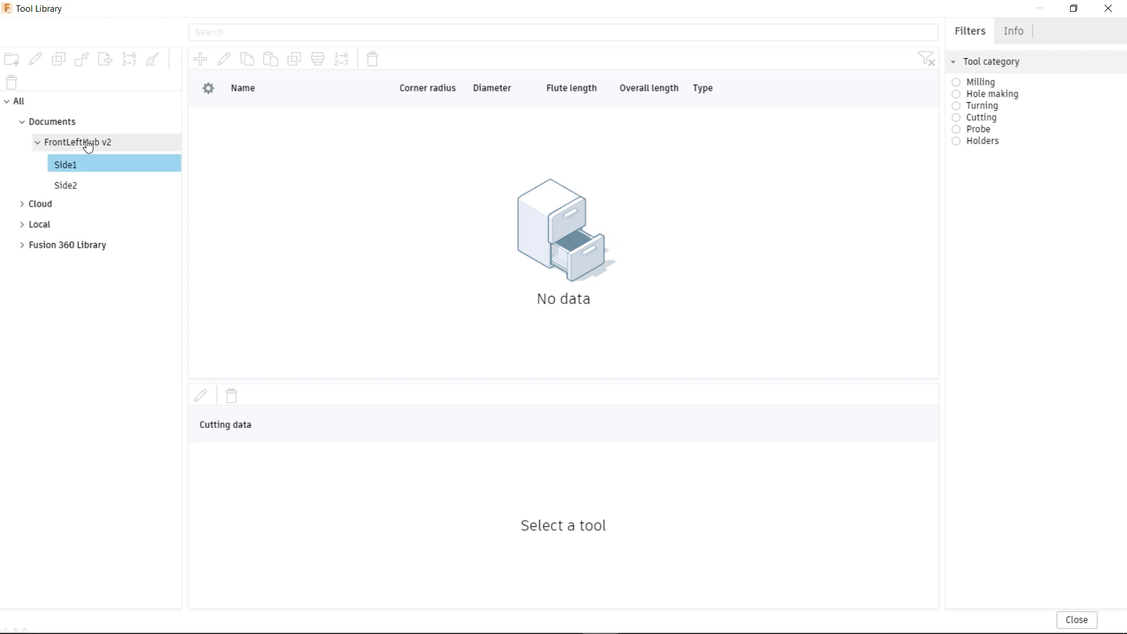
{"action": "left_click", "coordinate": [88, 146]}
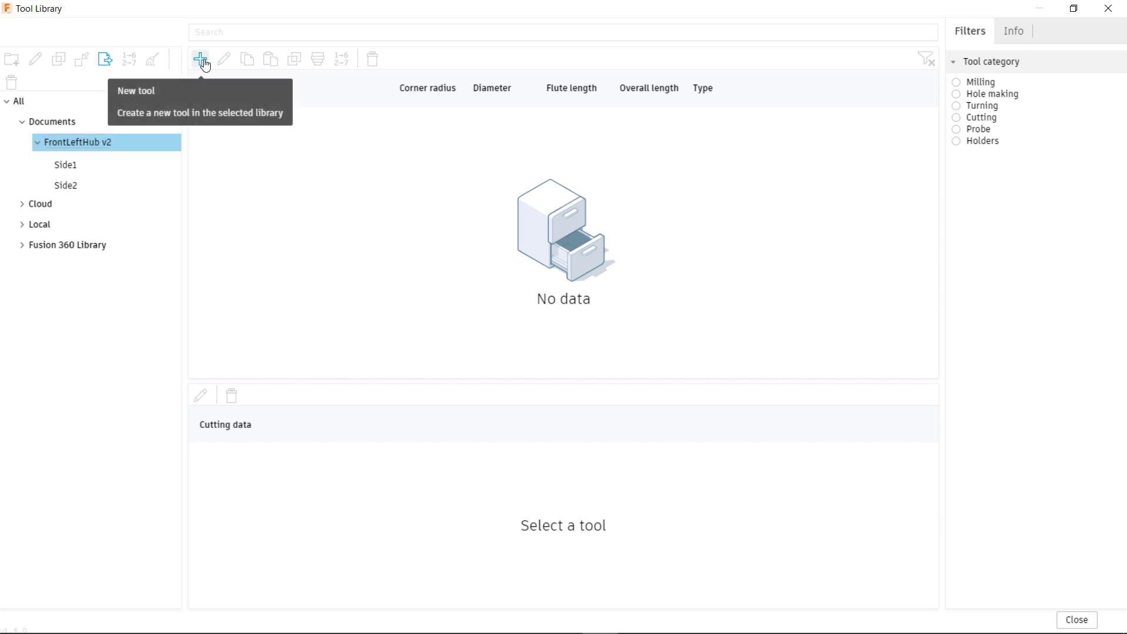
{"action": "left_click", "coordinate": [202, 59]}
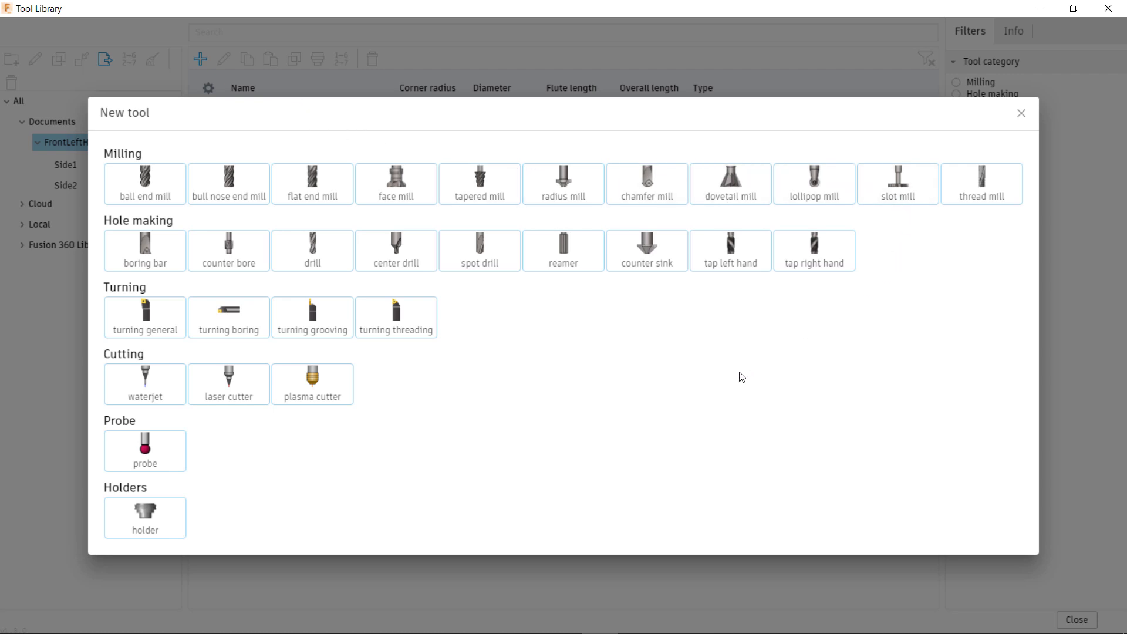
{"action": "left_click", "coordinate": [151, 311]}
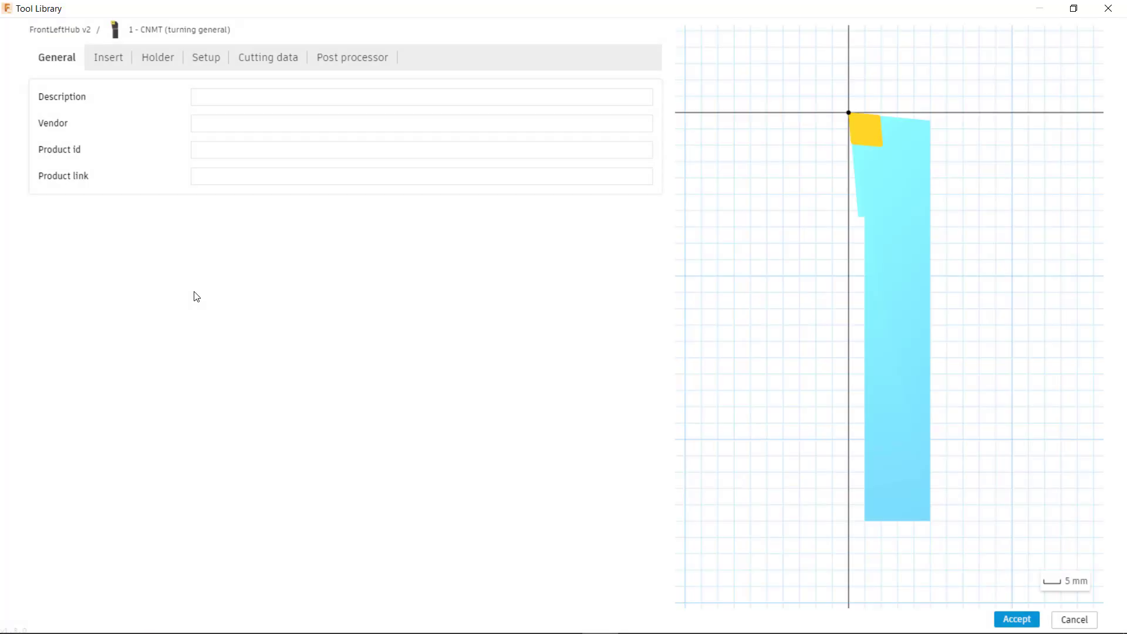
- Review the new tool's description field and its post processor tool number
{"action": "left_click", "coordinate": [210, 102]}
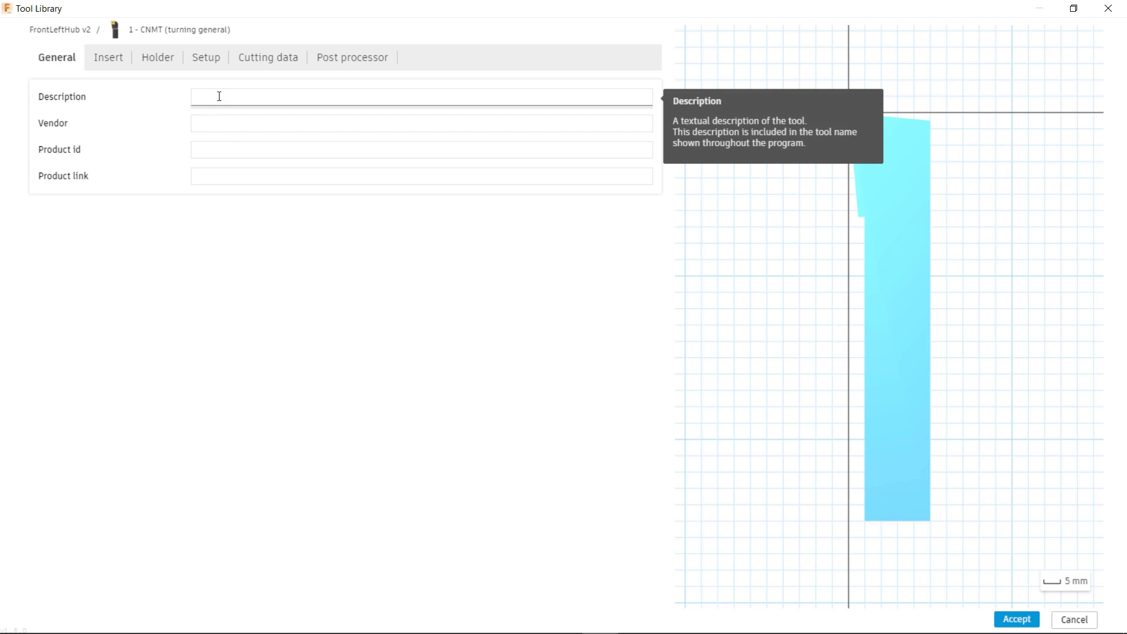
{"action": "left_click", "coordinate": [202, 95]}
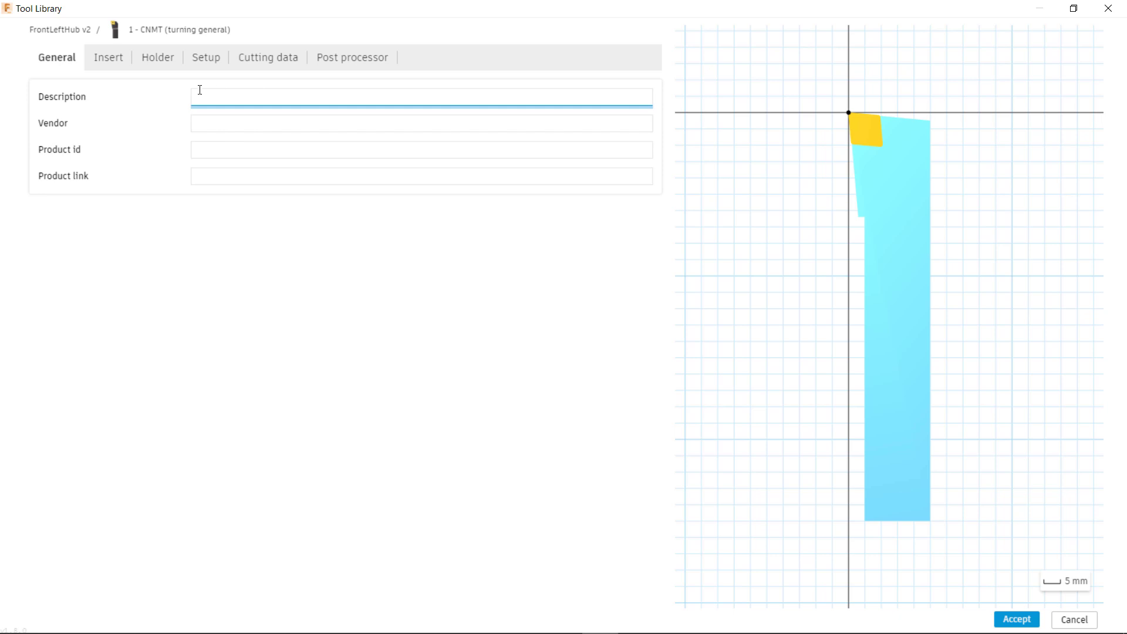
{"action": "left_click", "coordinate": [354, 60]}
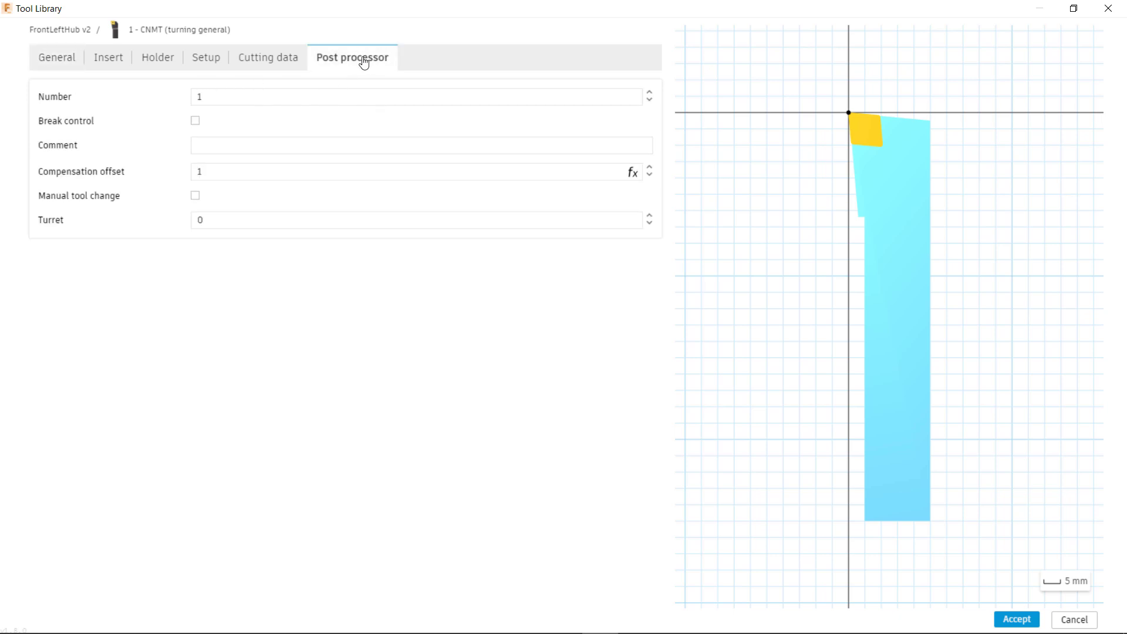
{"action": "left_click", "coordinate": [216, 97]}
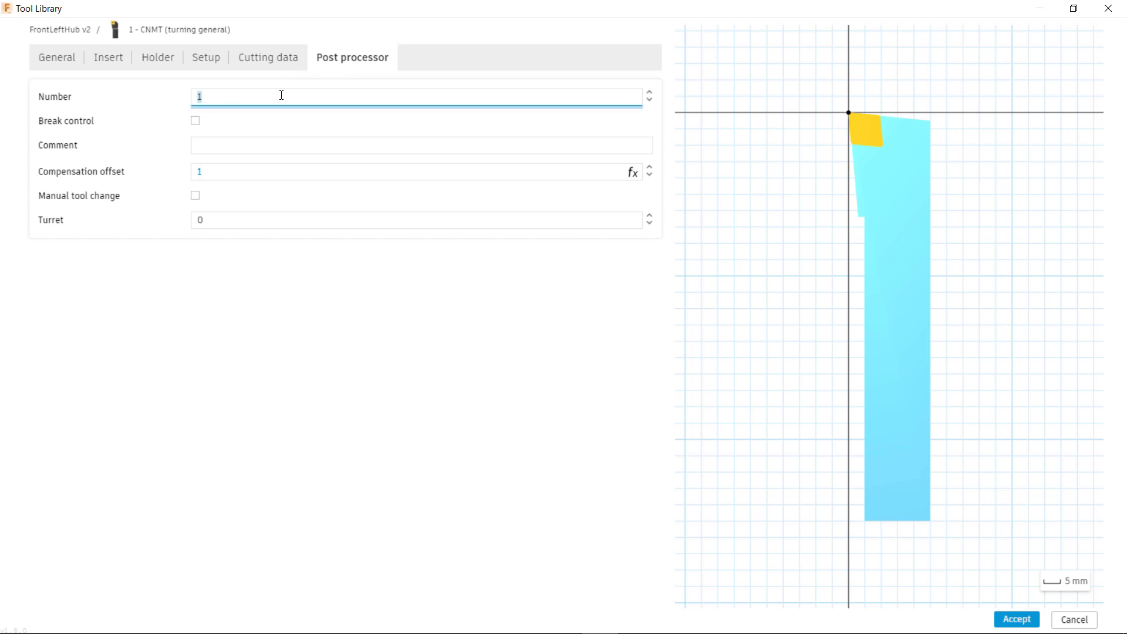
- Set the turning insert's ISO code to CNMG120408
{"action": "left_click", "coordinate": [111, 60]}
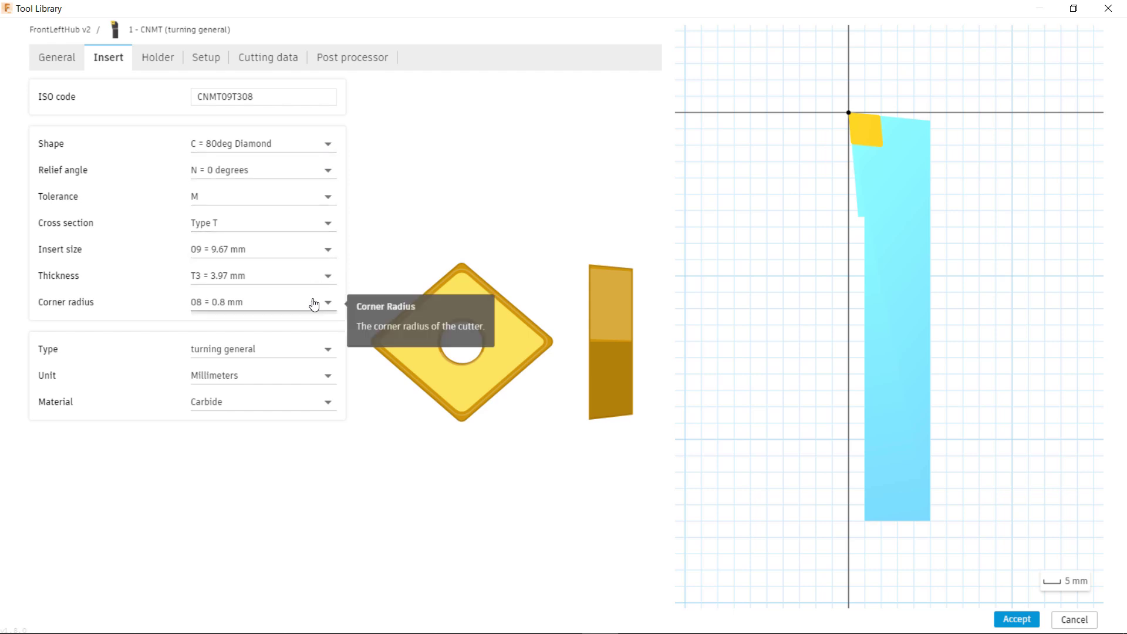
{"action": "left_click", "coordinate": [279, 97]}
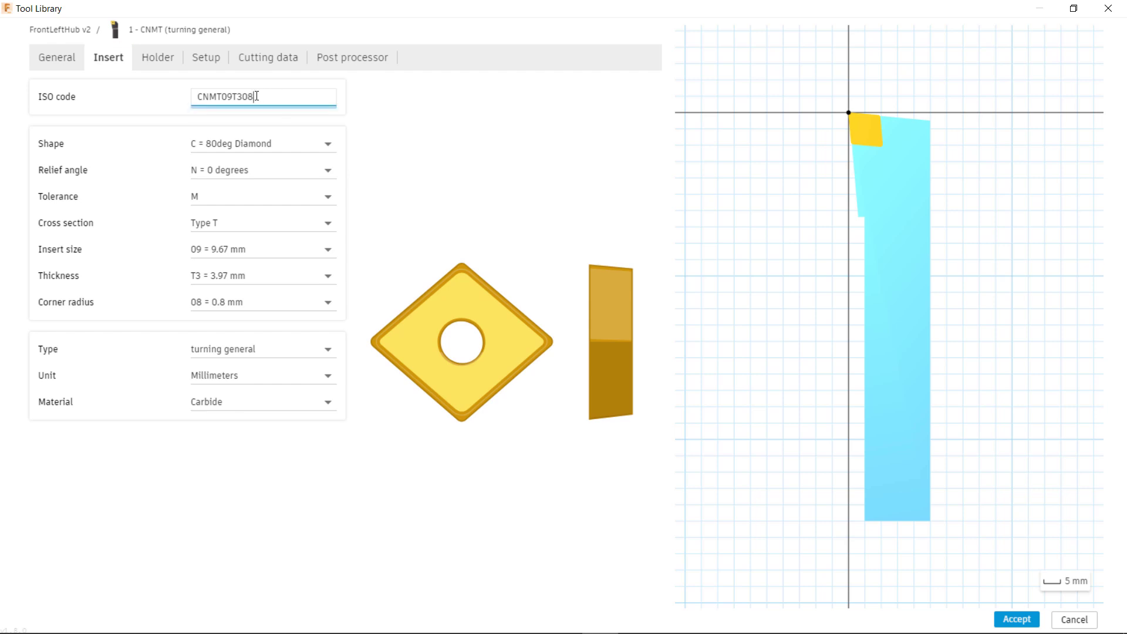
{"action": "left_click_drag", "start_coordinate": [279, 97], "coordinate": [184, 100]}
{"action": "type", "text": "CNMG"}
{"action": "key", "text": "Return"}
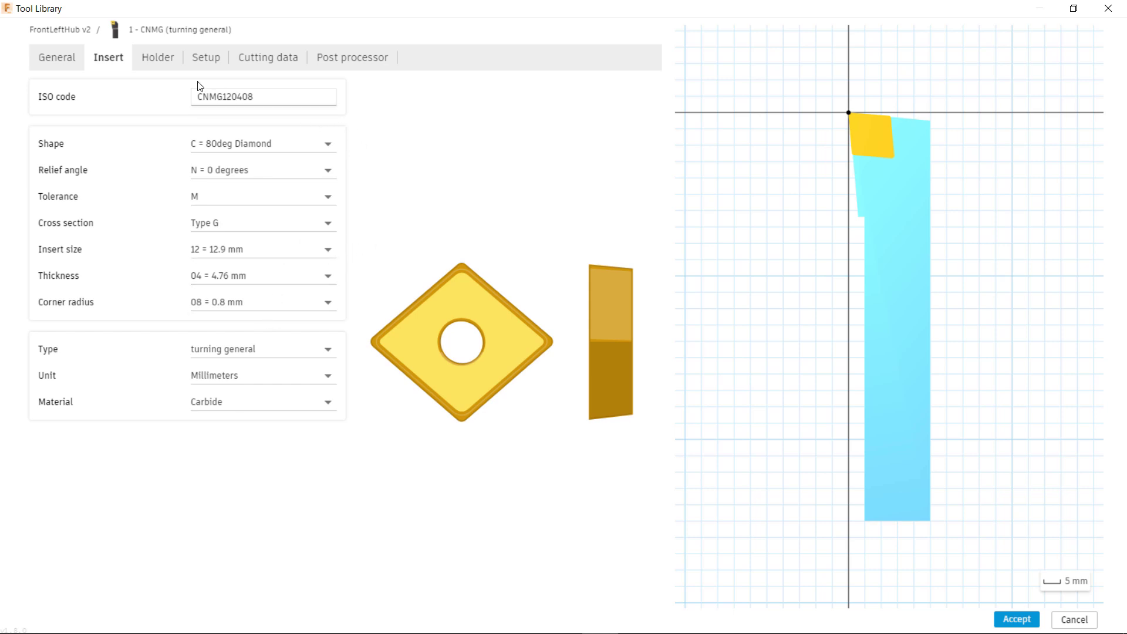
- Review the holder settings and preview the tool at a 90-degree turret orientation, returning it to 0 degrees
{"action": "left_click", "coordinate": [156, 56]}
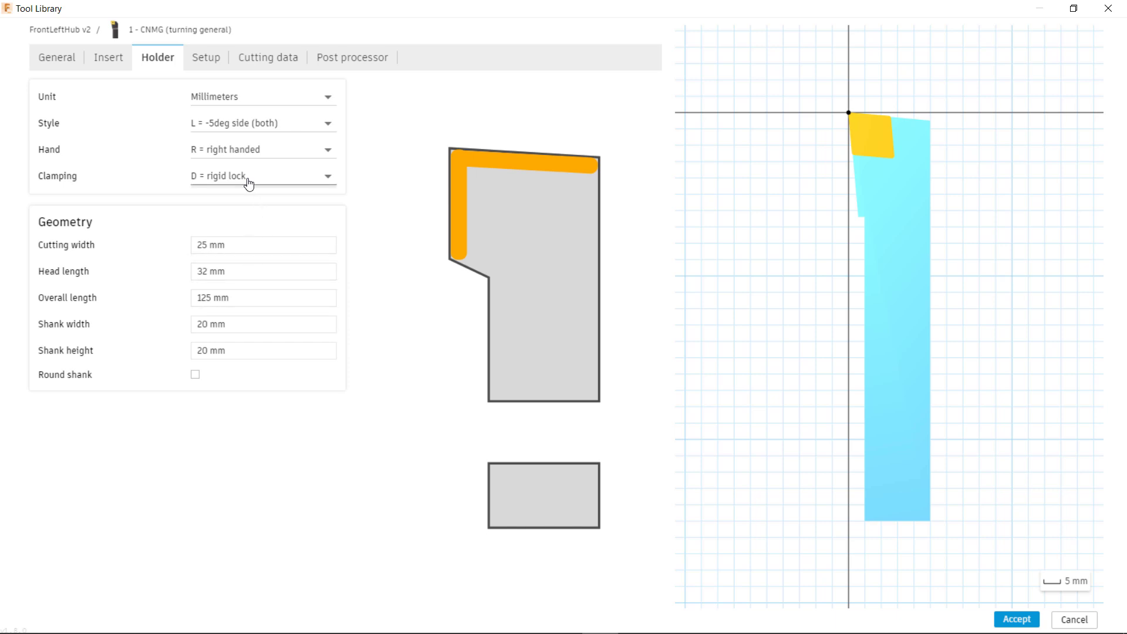
{"action": "left_click", "coordinate": [212, 68]}
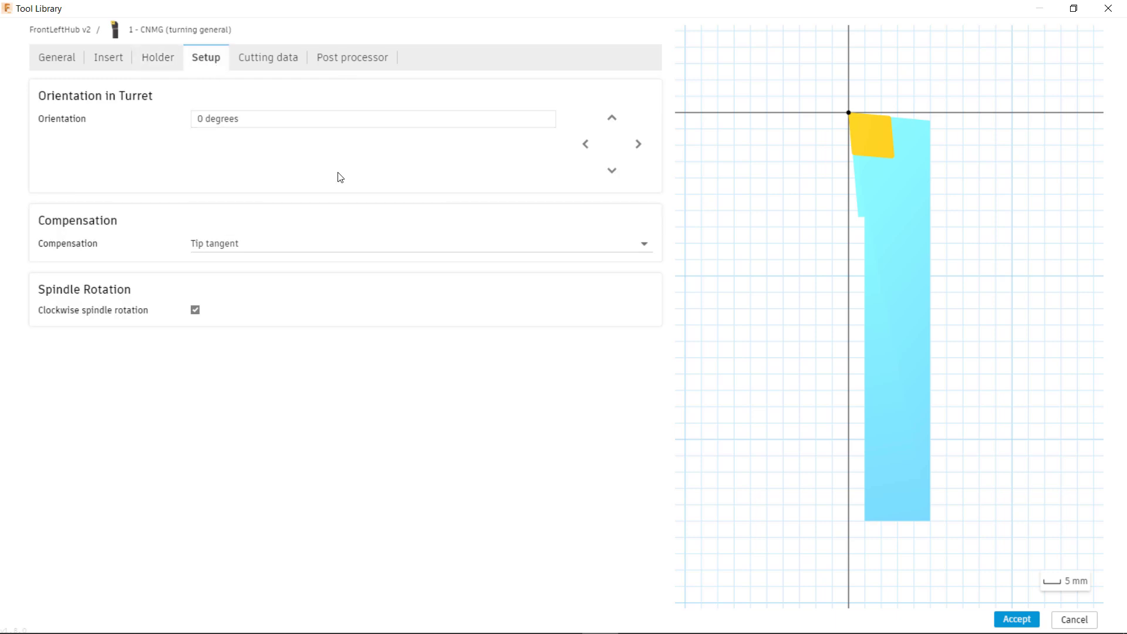
{"action": "left_click", "coordinate": [585, 145]}
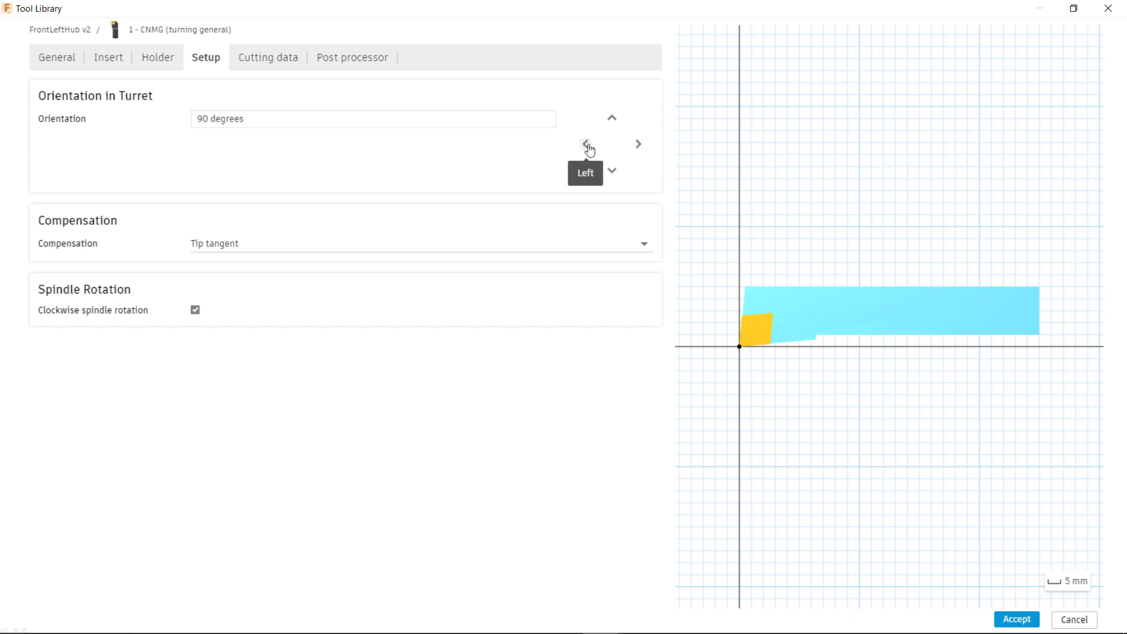
{"action": "left_click", "coordinate": [614, 124]}
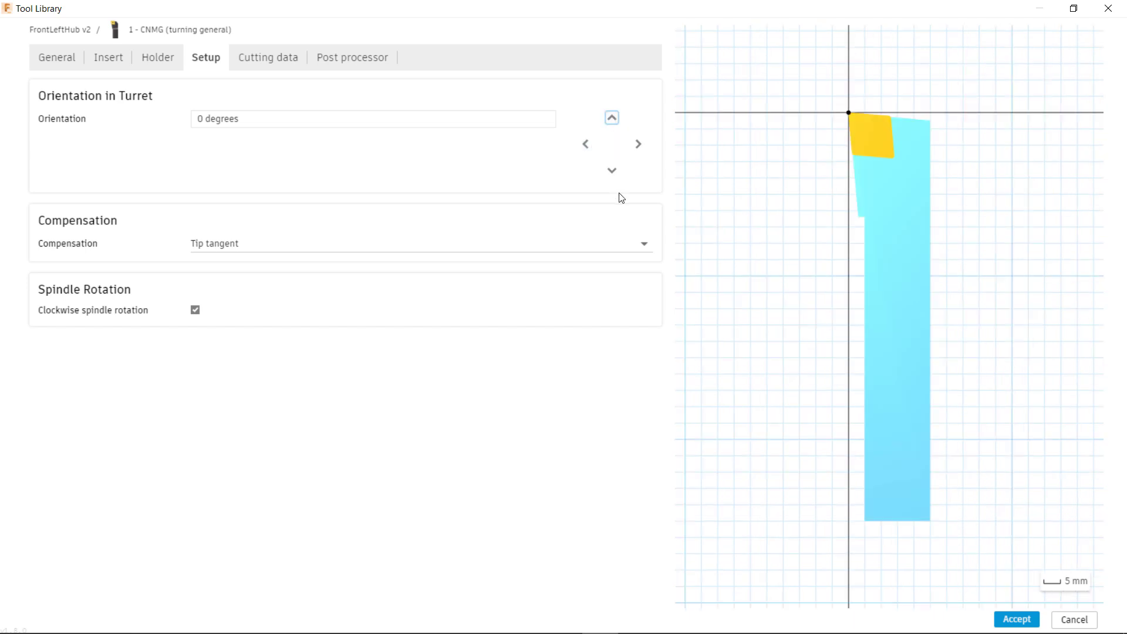
- Preview the Tip center, Insert center and Tip compensation options, returning the compensation to Tip tangent
{"action": "left_click", "coordinate": [643, 247]}
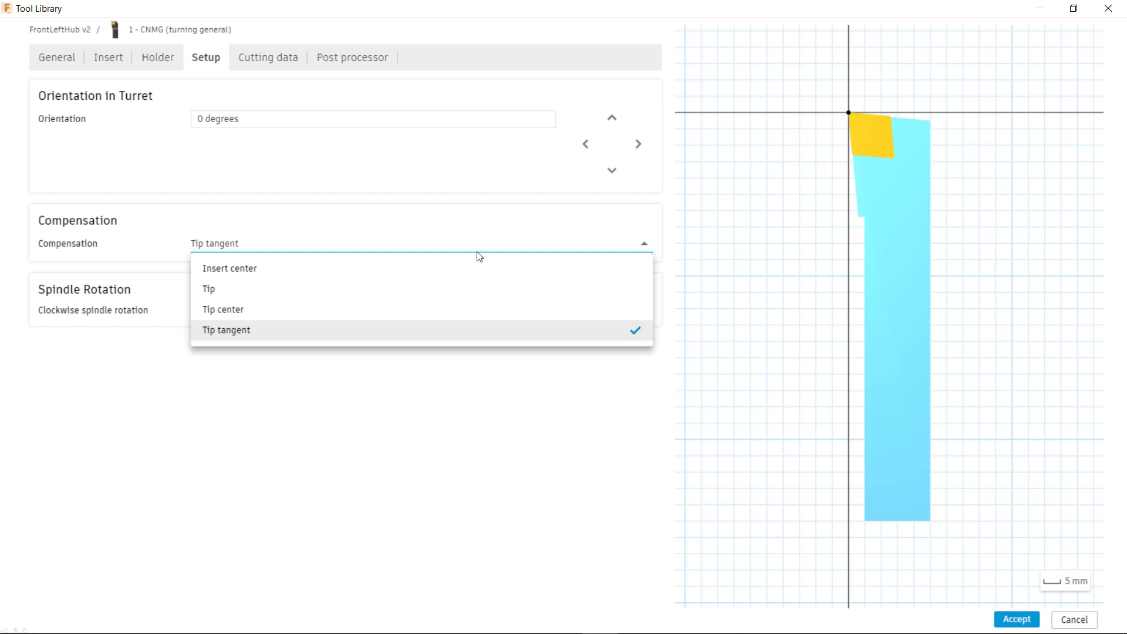
{"action": "left_click", "coordinate": [252, 312]}
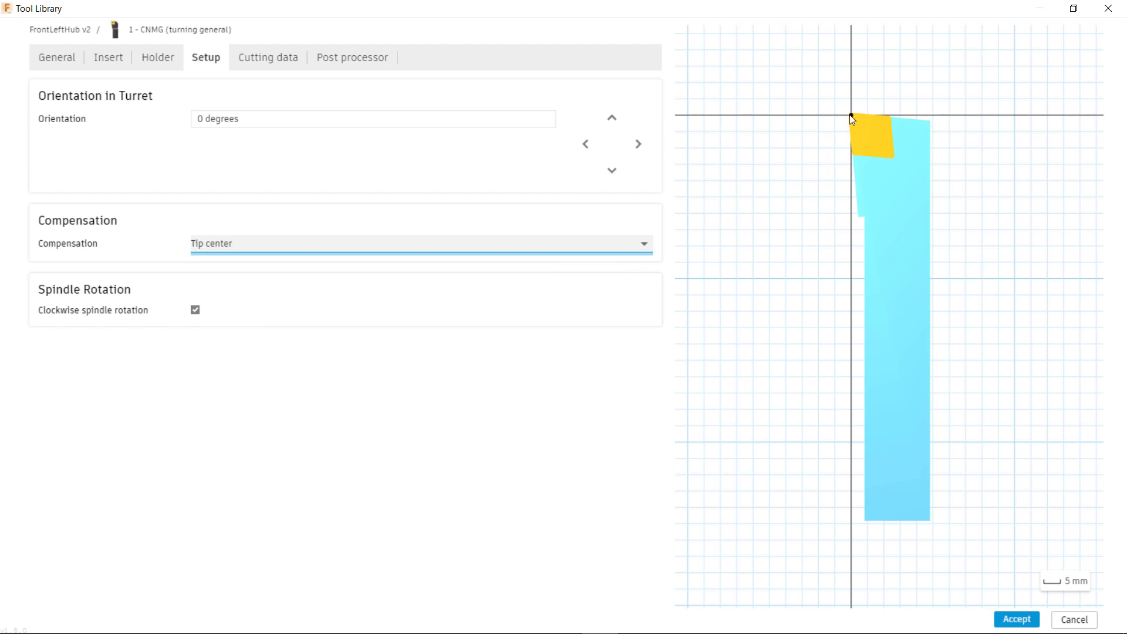
{"action": "left_click", "coordinate": [646, 248]}
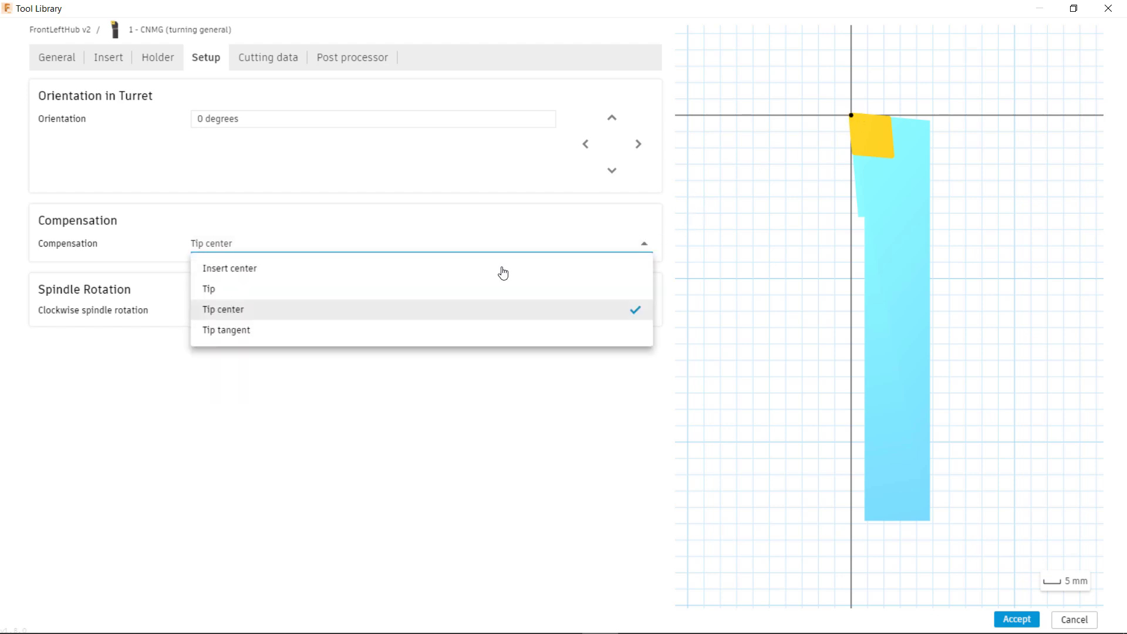
{"action": "left_click", "coordinate": [429, 270]}
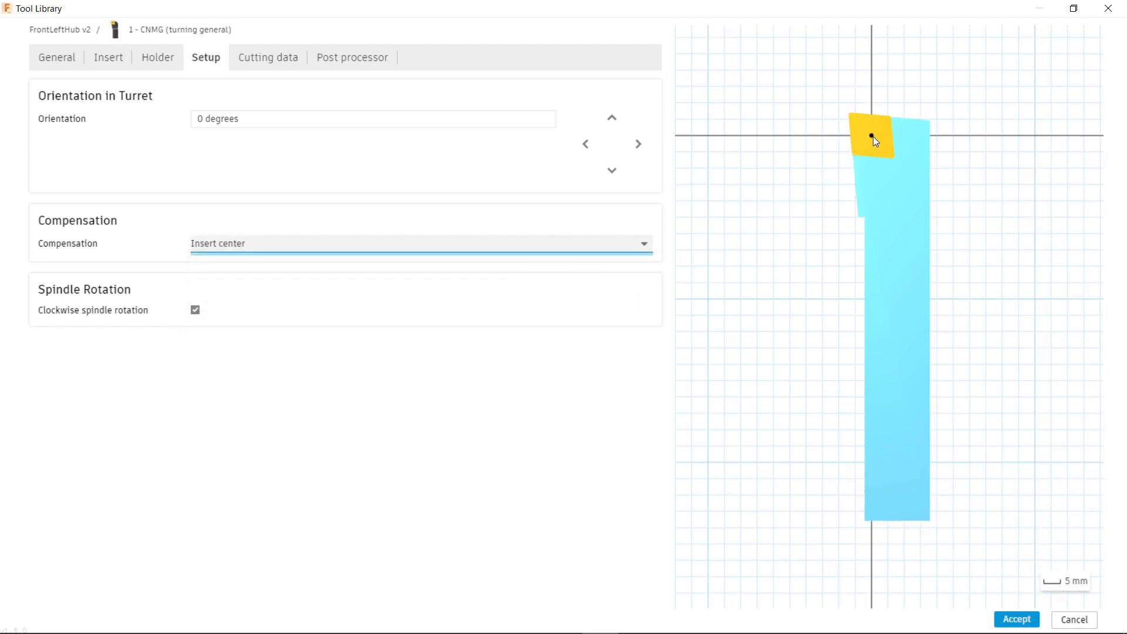
{"action": "left_click", "coordinate": [648, 250]}
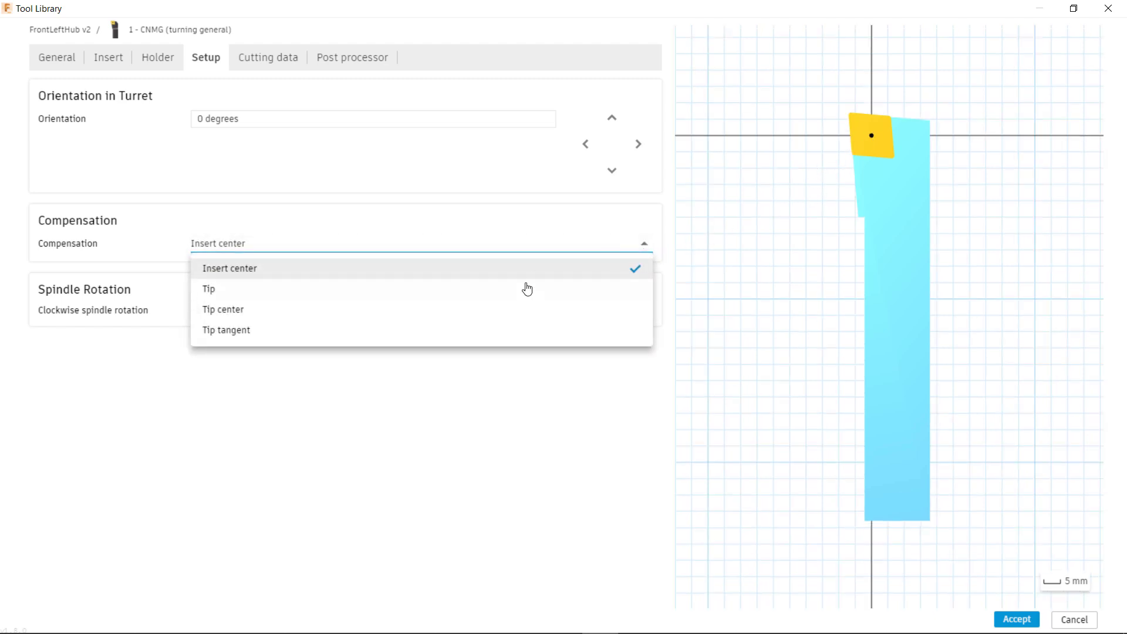
{"action": "left_click", "coordinate": [523, 288]}
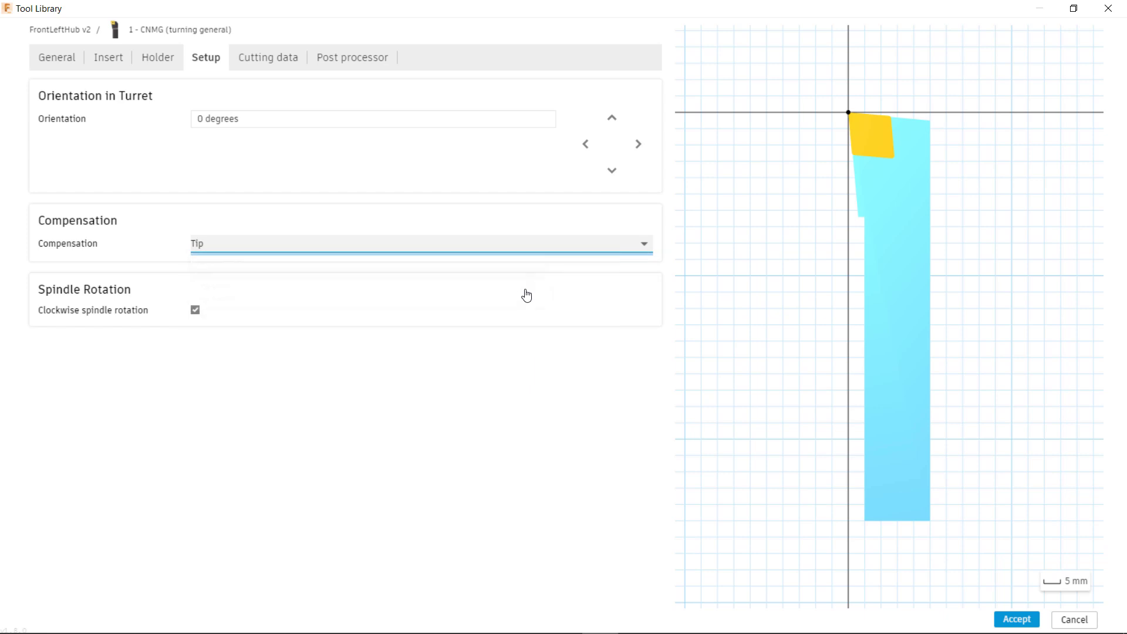
{"action": "left_click", "coordinate": [645, 249]}
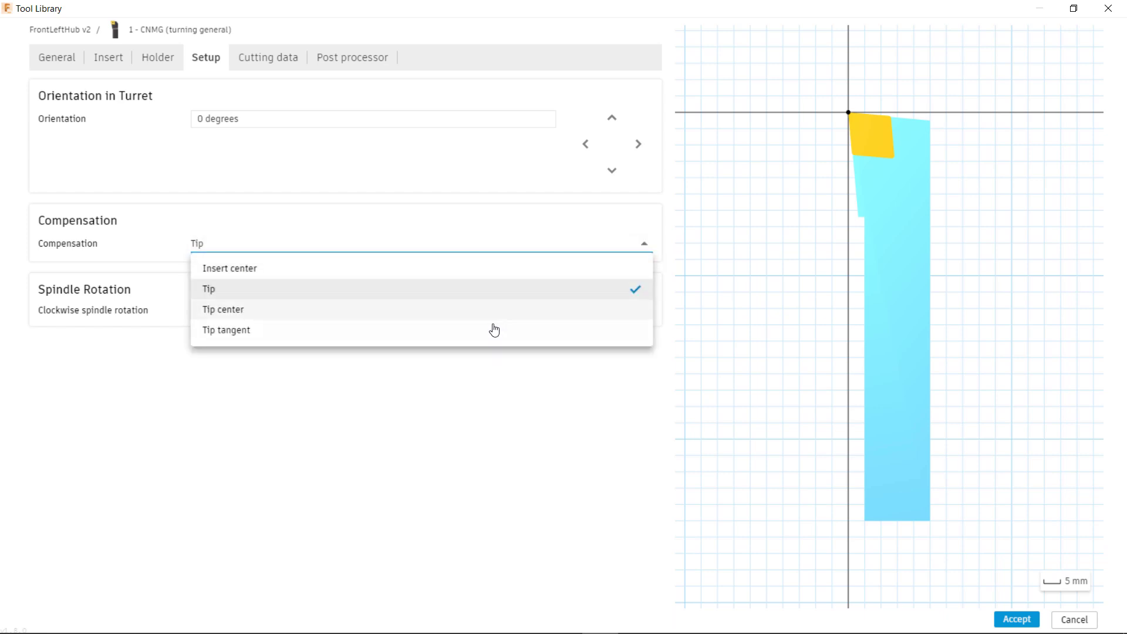
{"action": "left_click", "coordinate": [219, 330]}
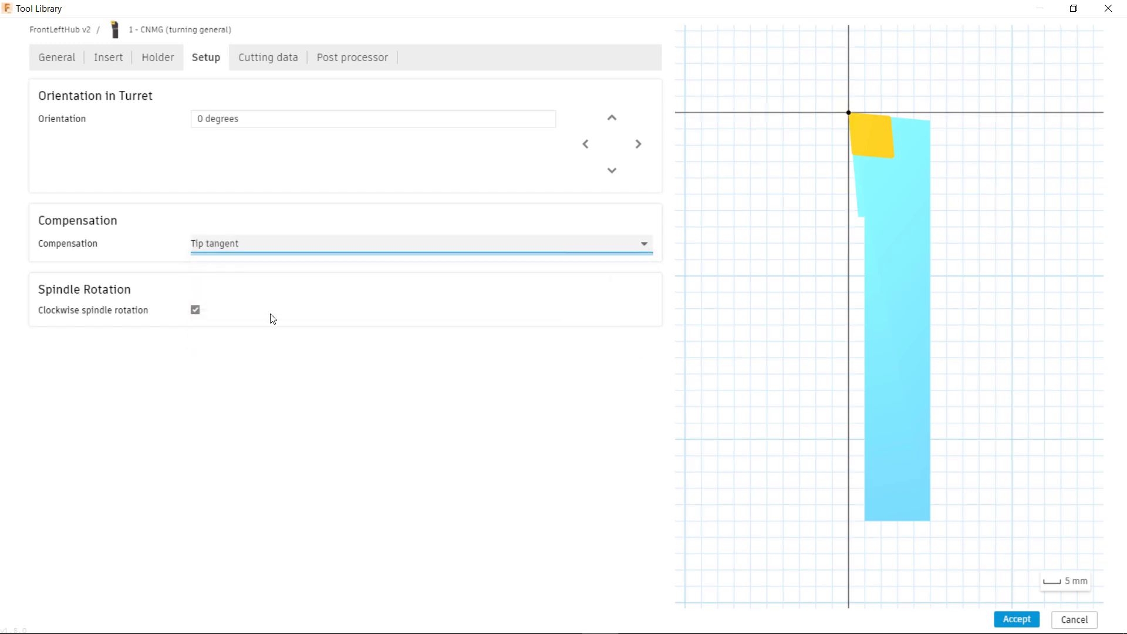
- Try the tool with clockwise spindle rotation disabled and switch the option back on
{"action": "left_click", "coordinate": [195, 310]}
{"action": "left_click", "coordinate": [195, 311]}
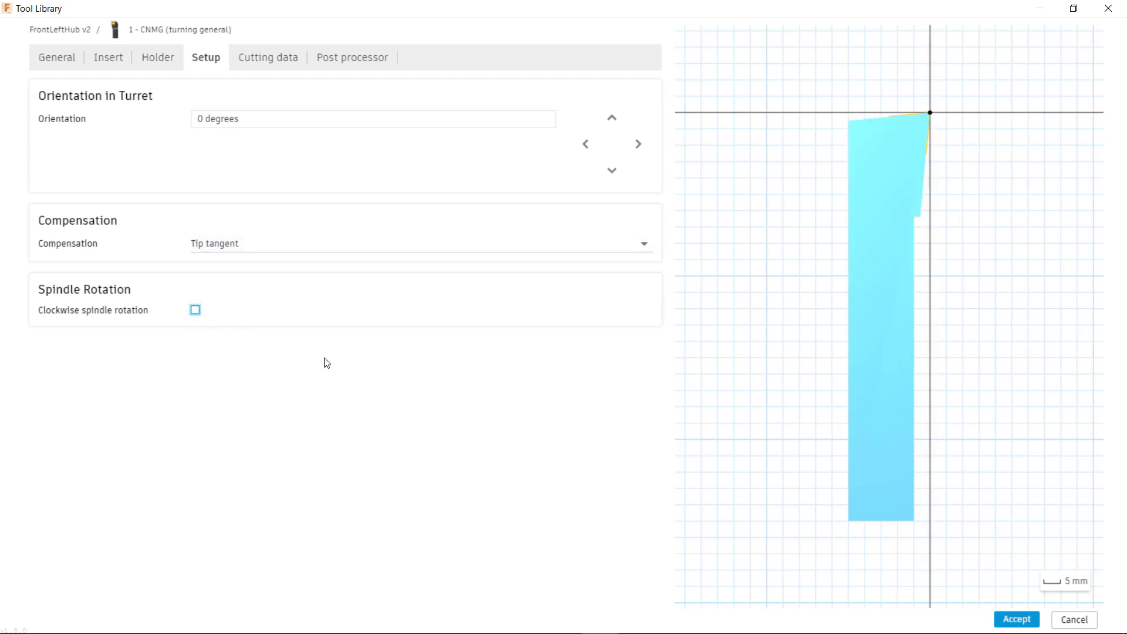
{"action": "left_click", "coordinate": [196, 310]}
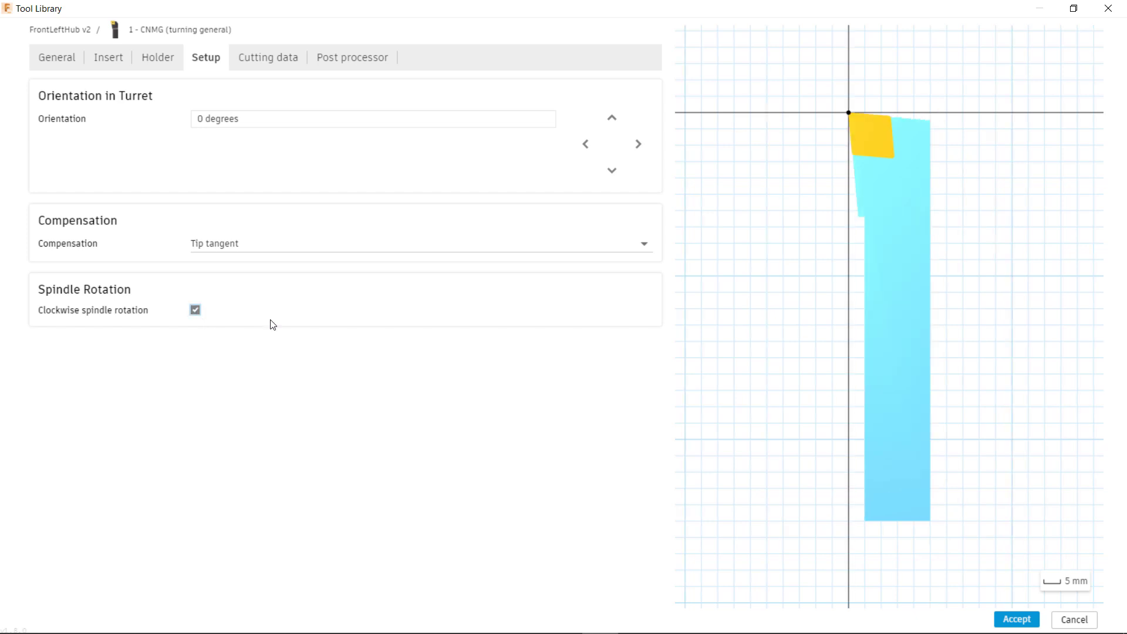
- Set the tool's surface speed to 300 m/min and its cutting feedrate per revolution to 0.3 mm
{"action": "left_click", "coordinate": [280, 59]}
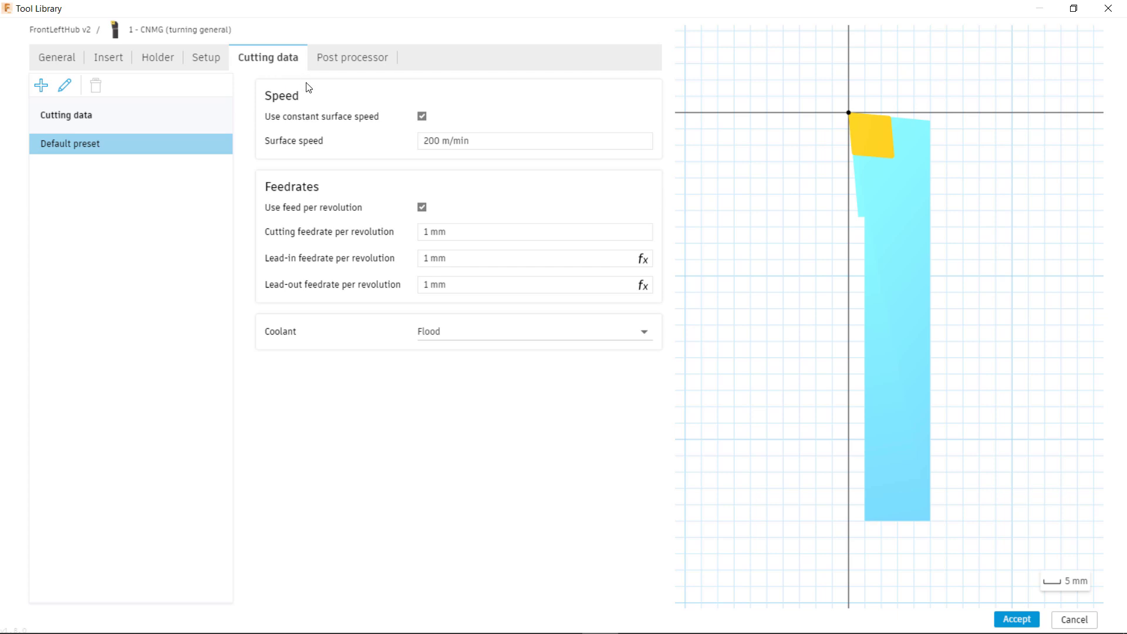
{"action": "left_click", "coordinate": [434, 138]}
{"action": "type", "text": "300"}
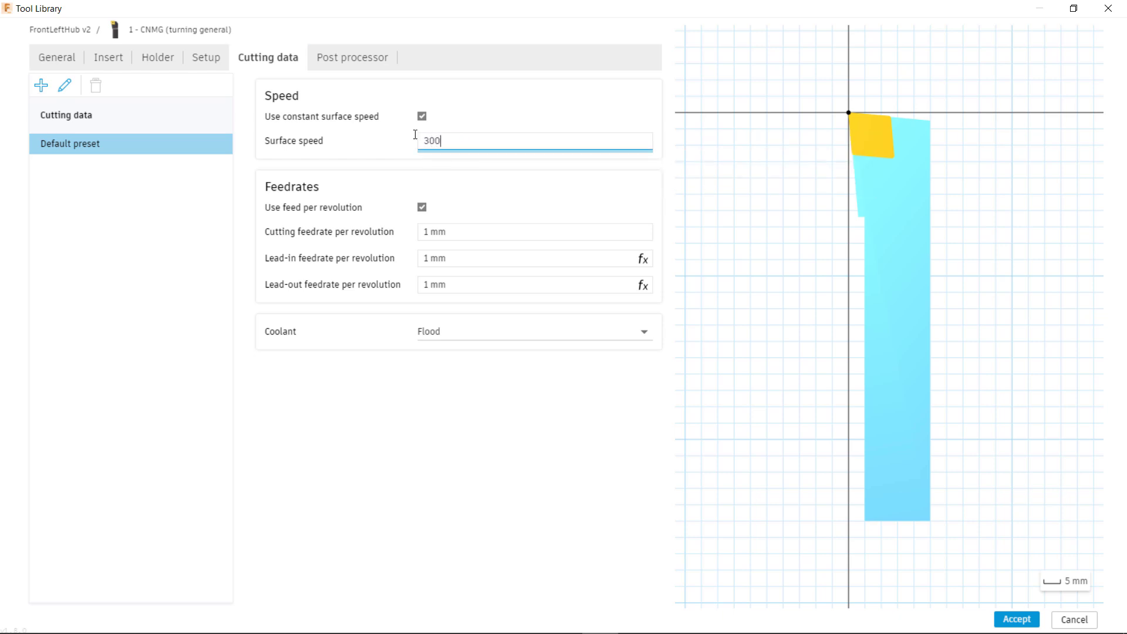
{"action": "left_click", "coordinate": [467, 229]}
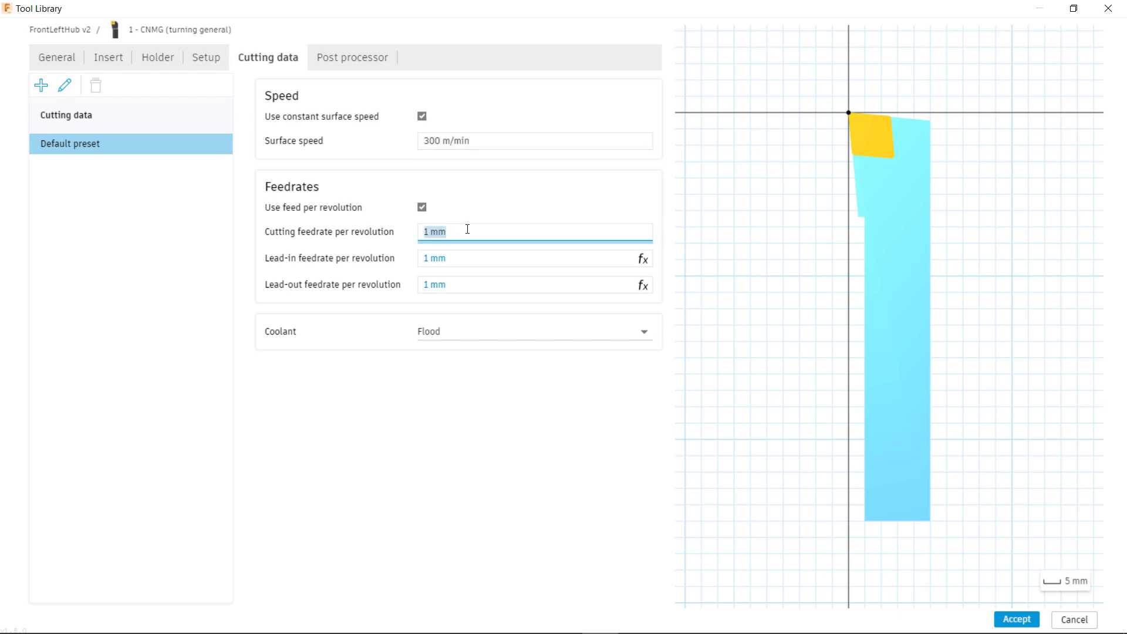
{"action": "type", "text": ".3"}
{"action": "key", "text": "Return"}
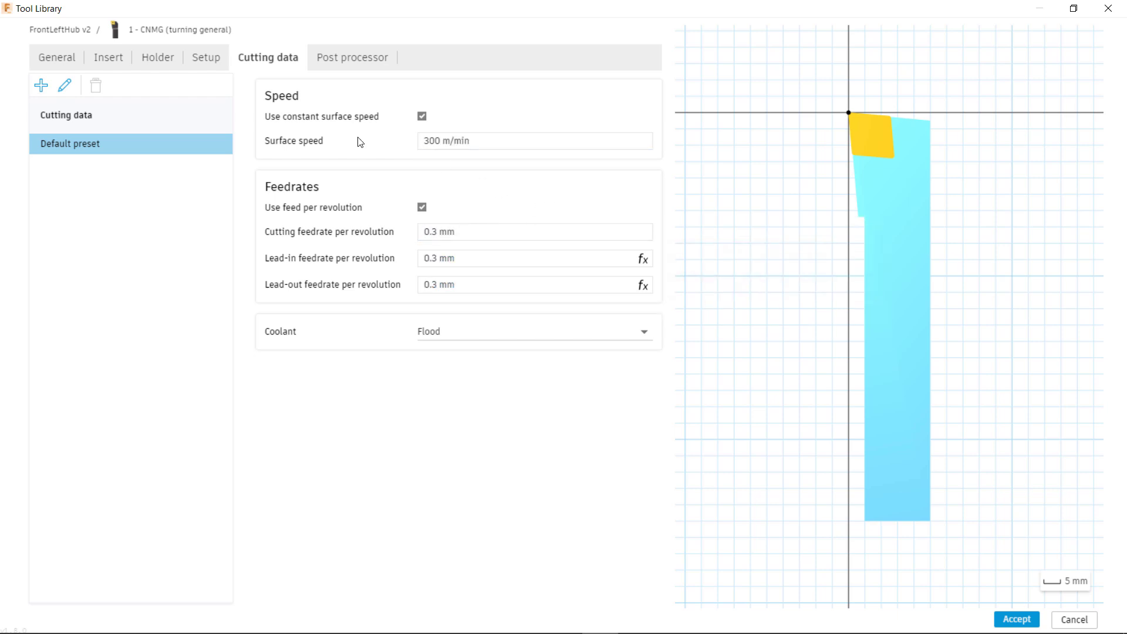
- Rename the default cutting data preset as Aluminium Roughing
{"action": "right_click", "coordinate": [75, 143]}
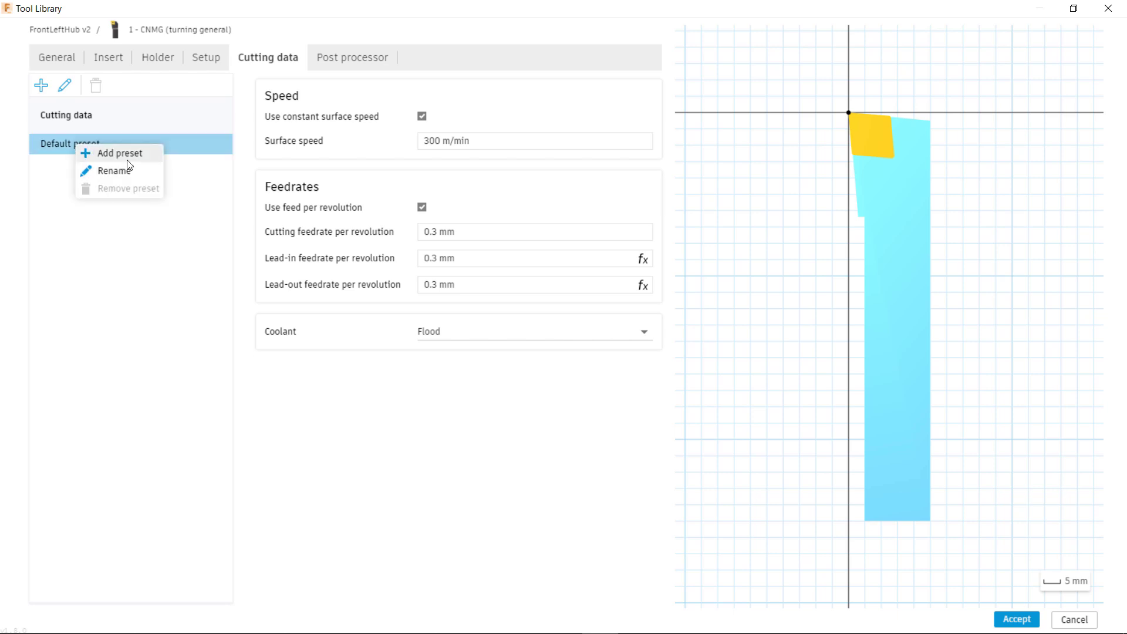
{"action": "left_click", "coordinate": [126, 169]}
{"action": "left_click_drag", "start_coordinate": [107, 144], "coordinate": [50, 146]}
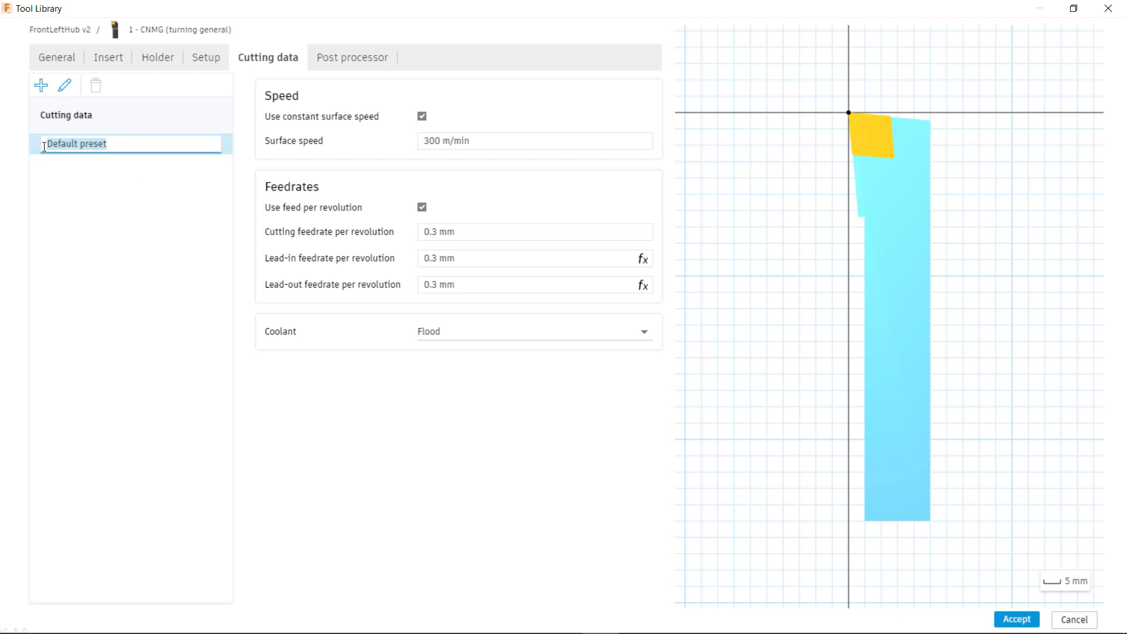
{"action": "type", "text": "Rluminium Roughing"}
{"action": "key", "text": "Return"}
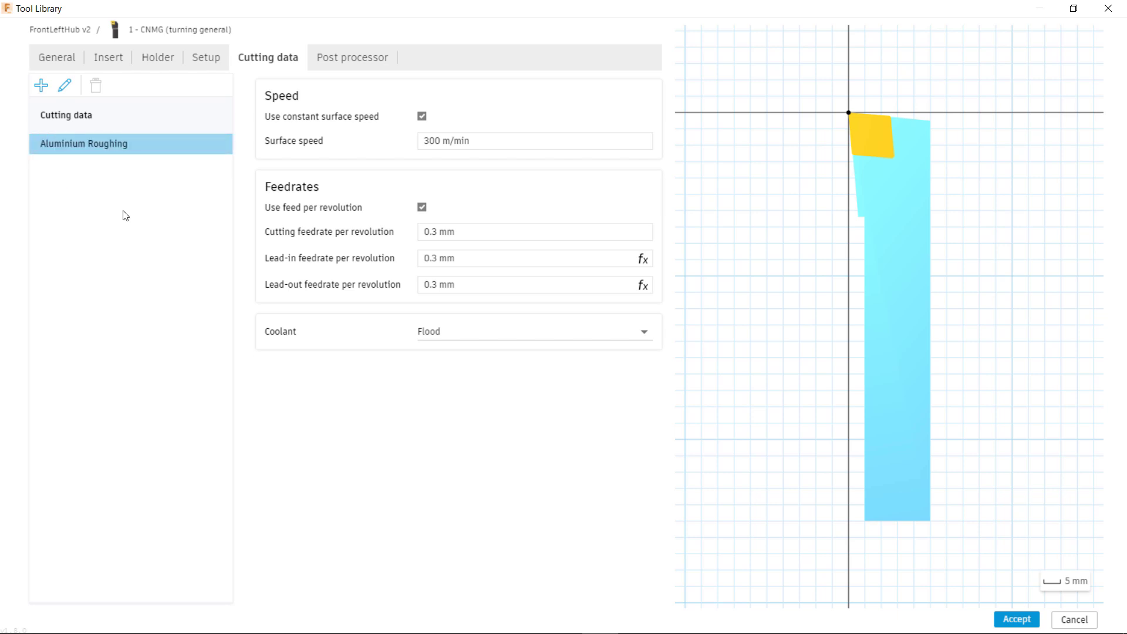
- Add a second cutting data preset based on Aluminium Roughing and name it Aluminium Finishing
{"action": "right_click", "coordinate": [85, 147]}
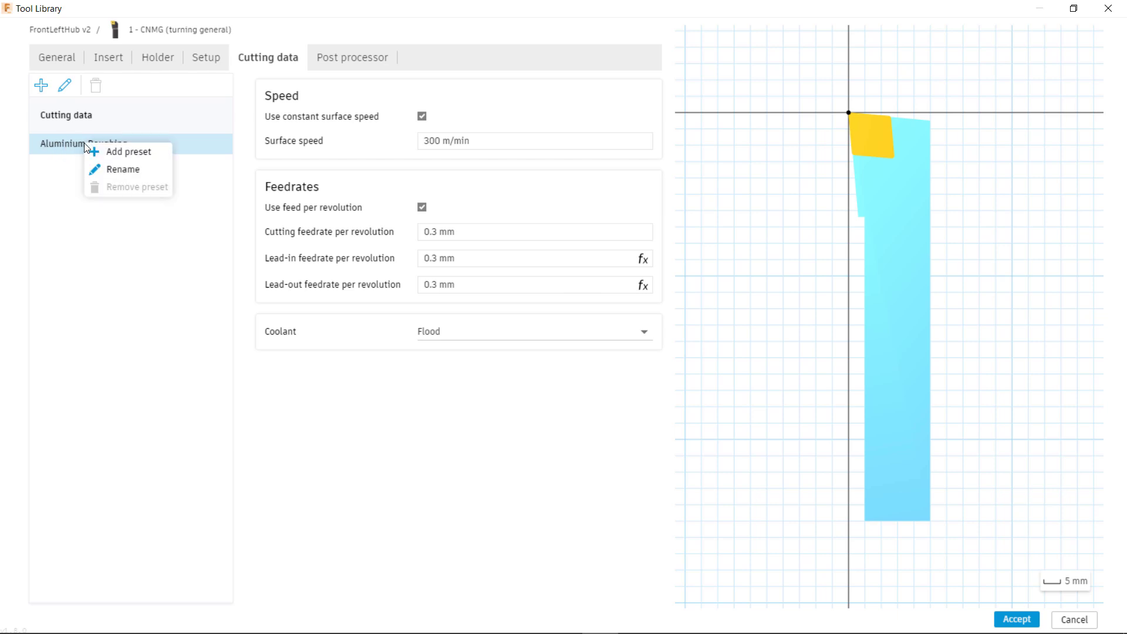
{"action": "left_click", "coordinate": [149, 158]}
{"action": "right_click", "coordinate": [114, 164]}
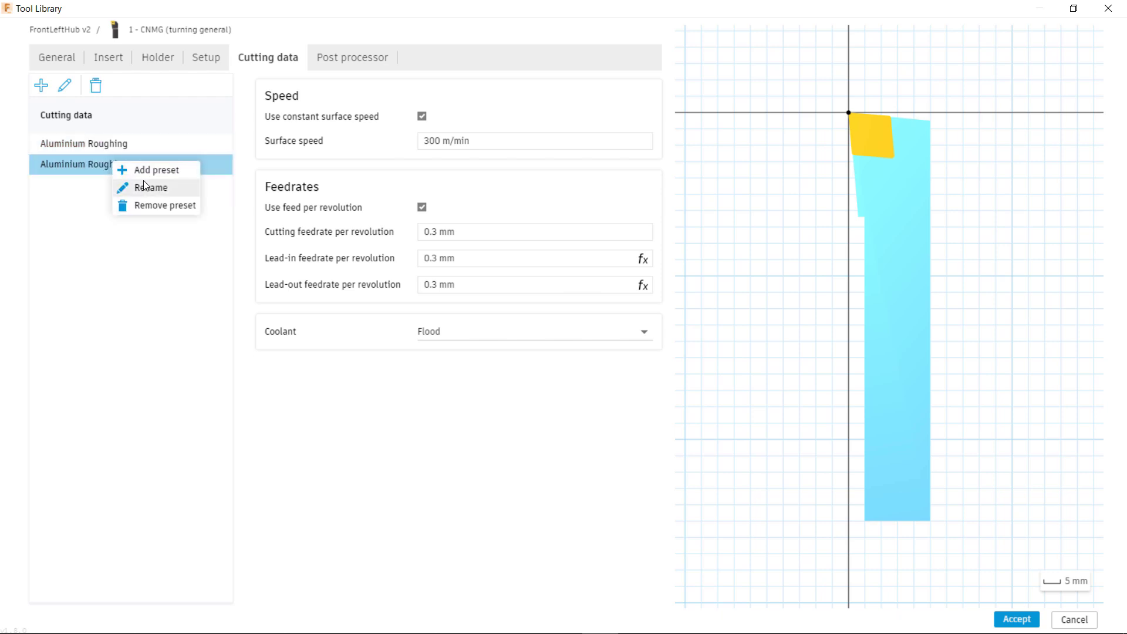
{"action": "left_click", "coordinate": [167, 193]}
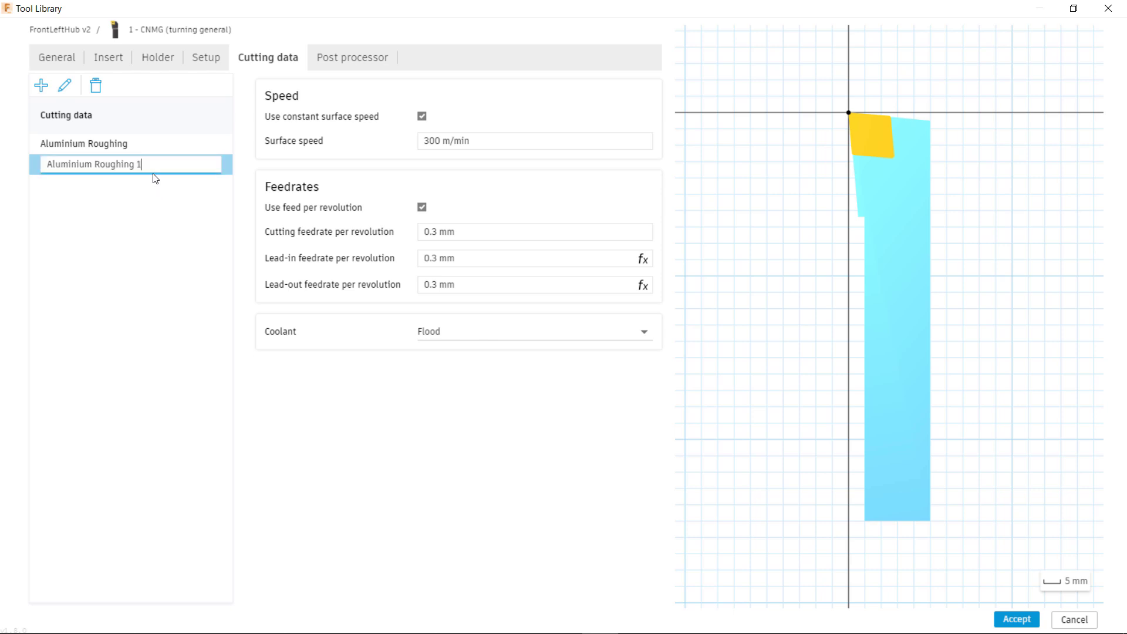
{"action": "left_click_drag", "start_coordinate": [142, 165], "coordinate": [98, 167]}
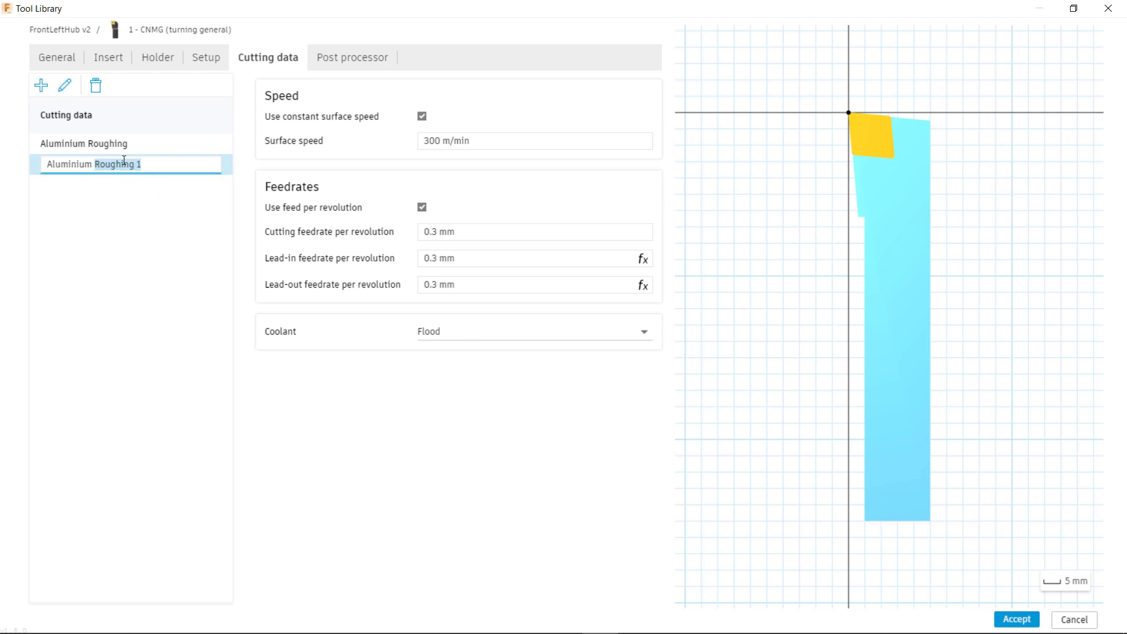
{"action": "type", "text": "Finishing"}
{"action": "left_click", "coordinate": [161, 210]}
- Set the Aluminium Finishing preset's cutting feedrate per revolution to 0.1 mm and compare it with the Aluminium Roughing preset
{"action": "left_click", "coordinate": [441, 235]}
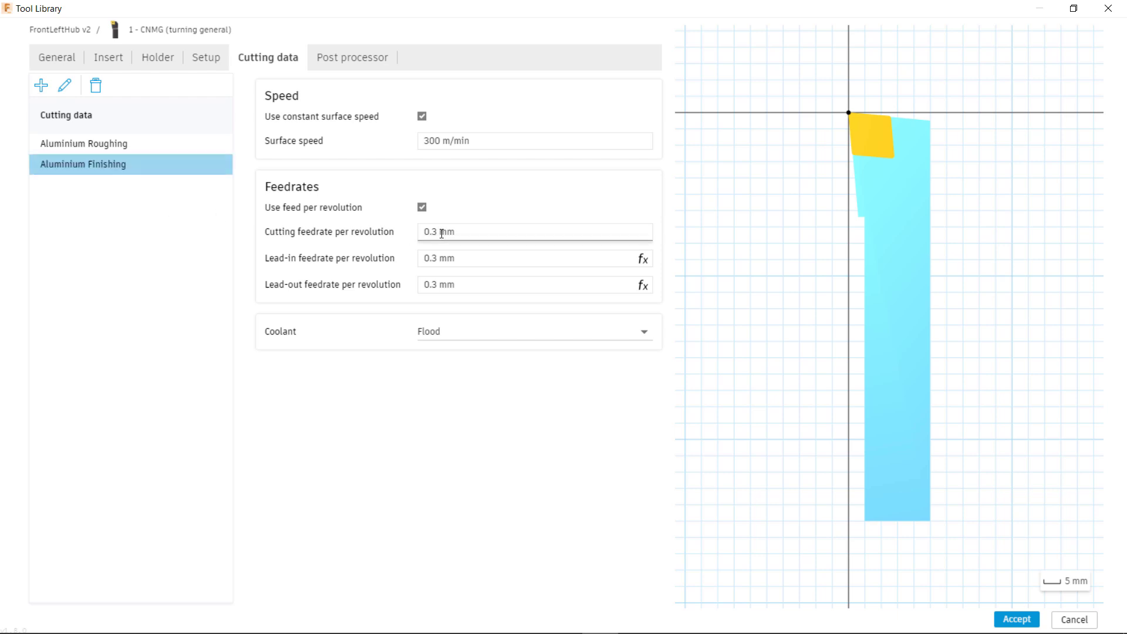
{"action": "left_click", "coordinate": [437, 234]}
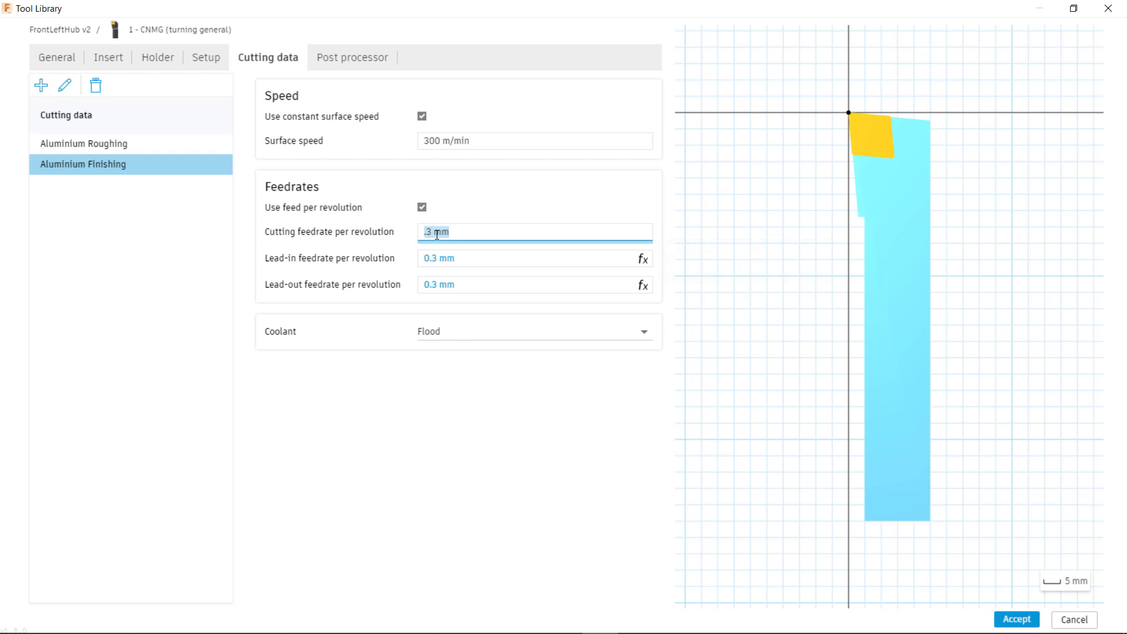
{"action": "type", "text": ".1"}
{"action": "key", "text": "Return"}
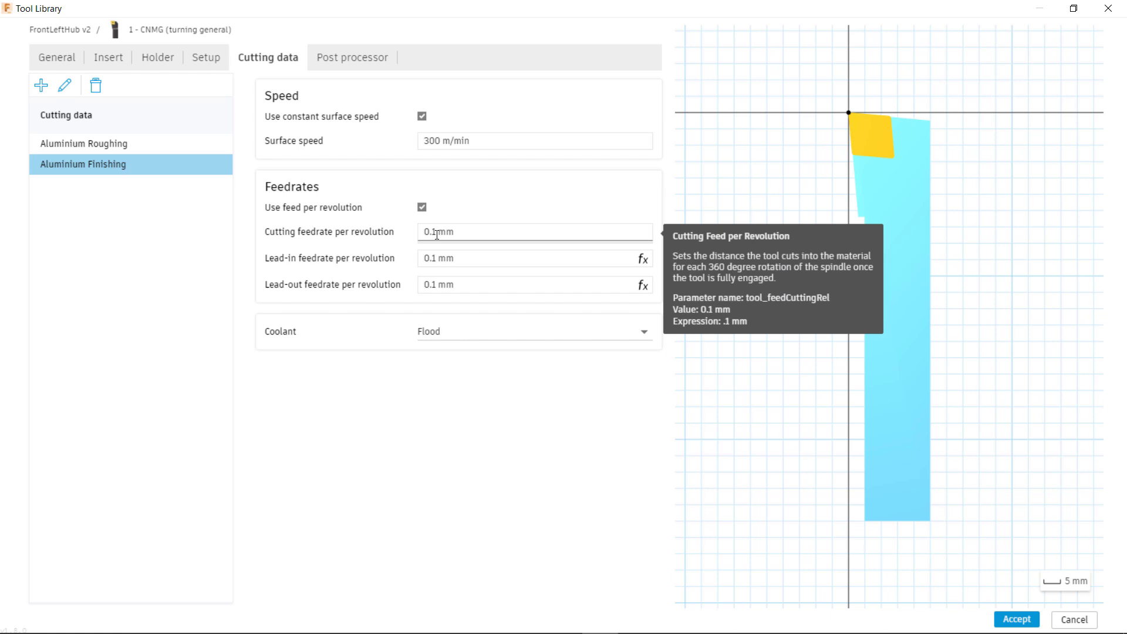
{"action": "left_click", "coordinate": [122, 146]}
{"action": "left_click", "coordinate": [132, 169]}
{"action": "left_click", "coordinate": [129, 143]}
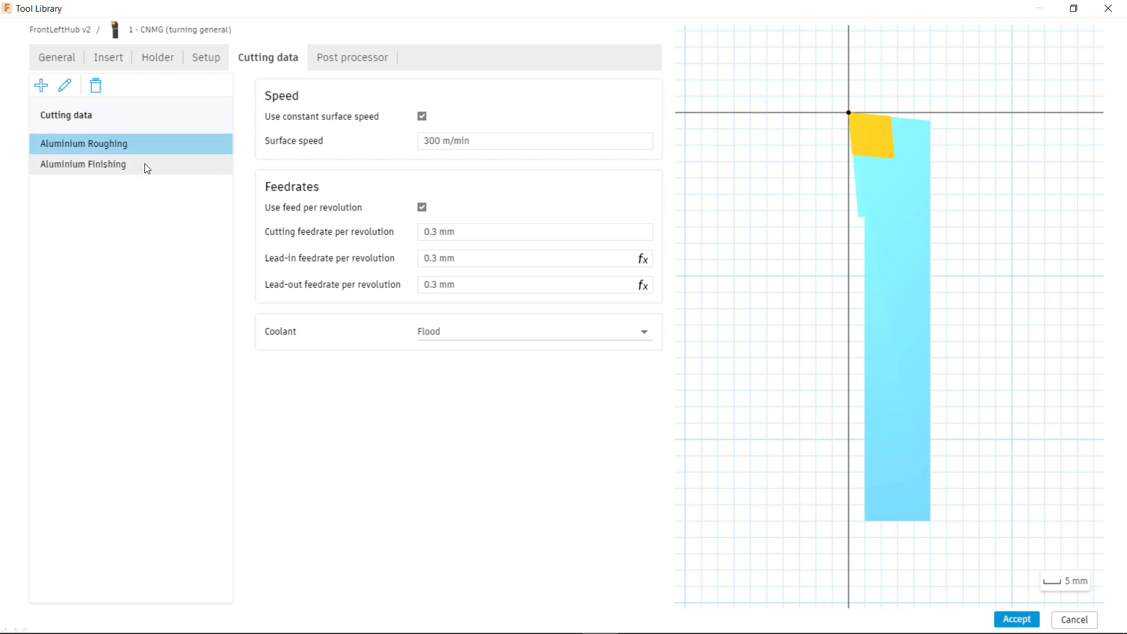
{"action": "left_click", "coordinate": [147, 168]}
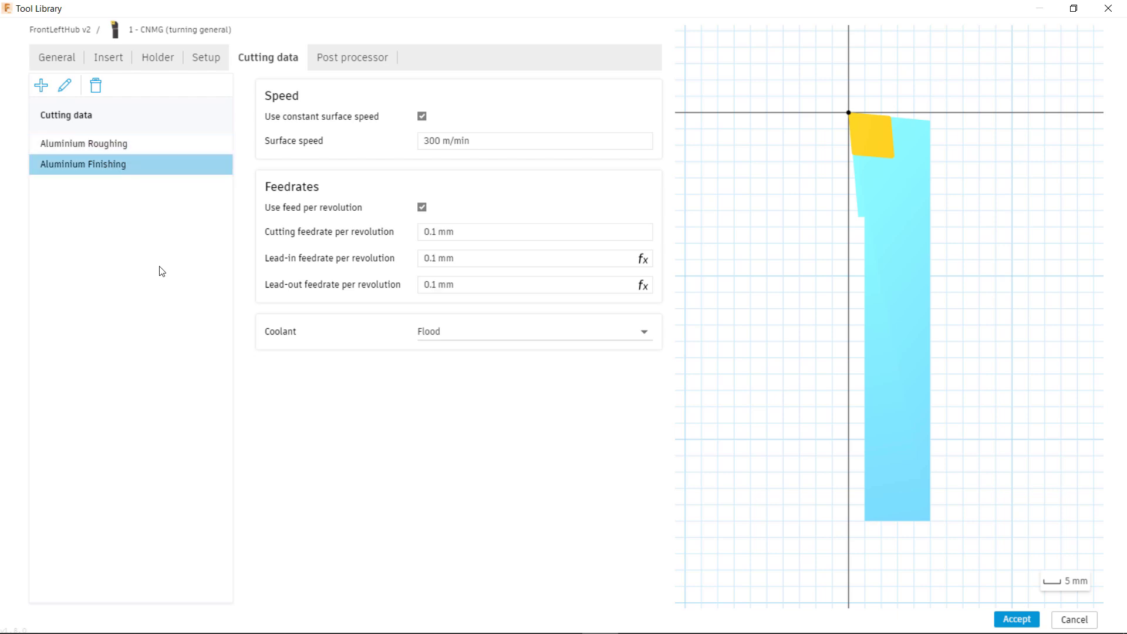
- Review the tool's post processor settings, then accept the CNMG tool and close the tool library
{"action": "left_click", "coordinate": [346, 61]}
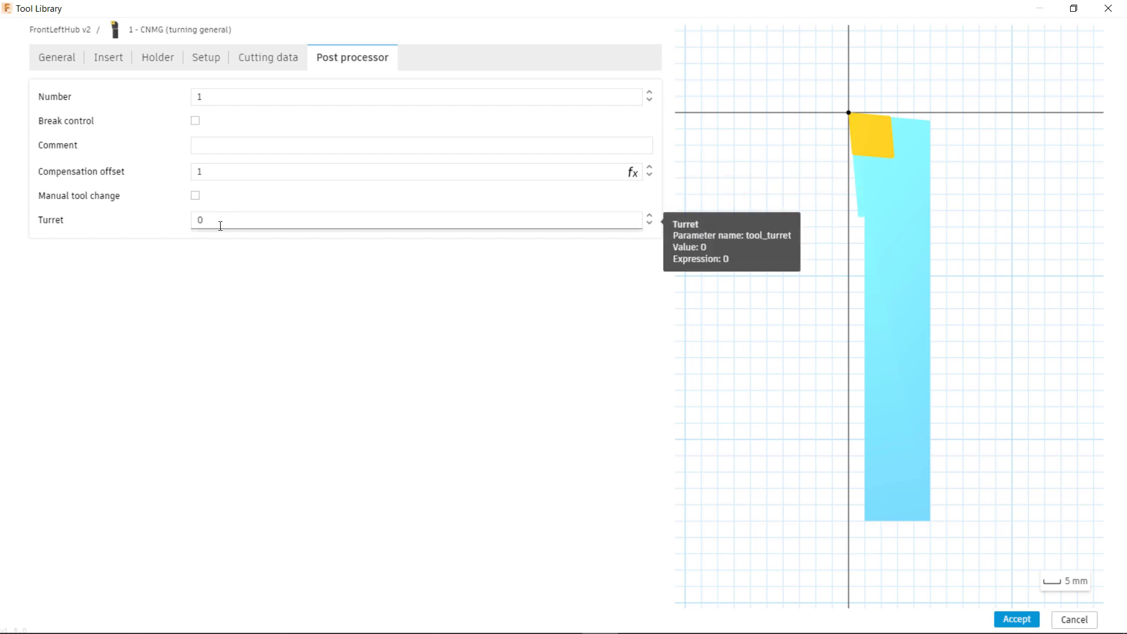
{"action": "left_click", "coordinate": [1021, 621]}
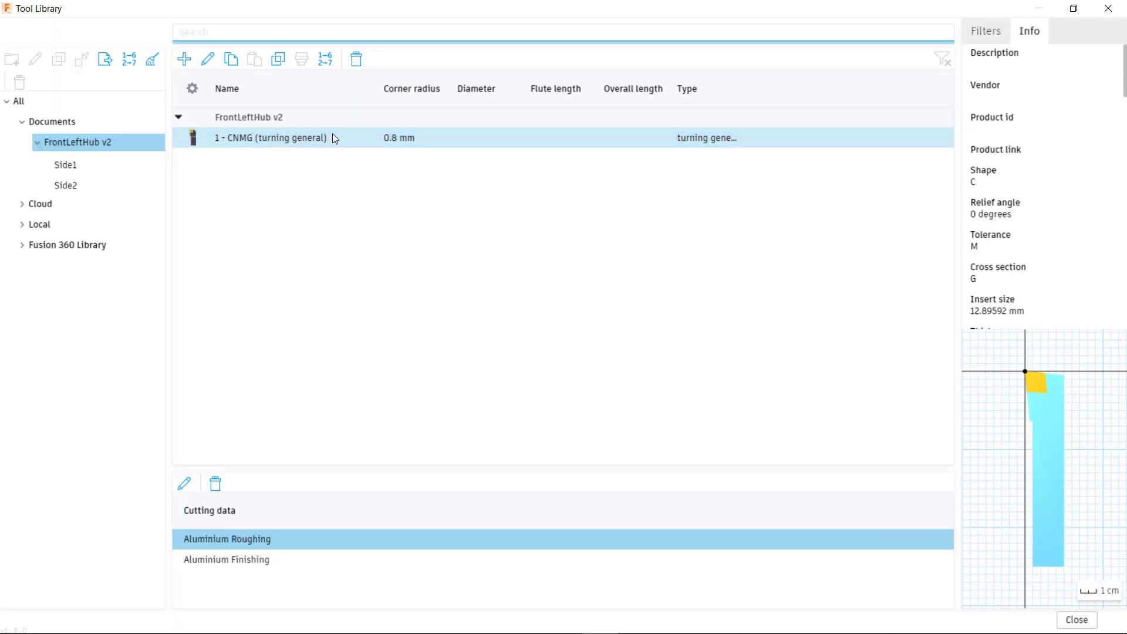
{"action": "left_click", "coordinate": [1077, 620]}
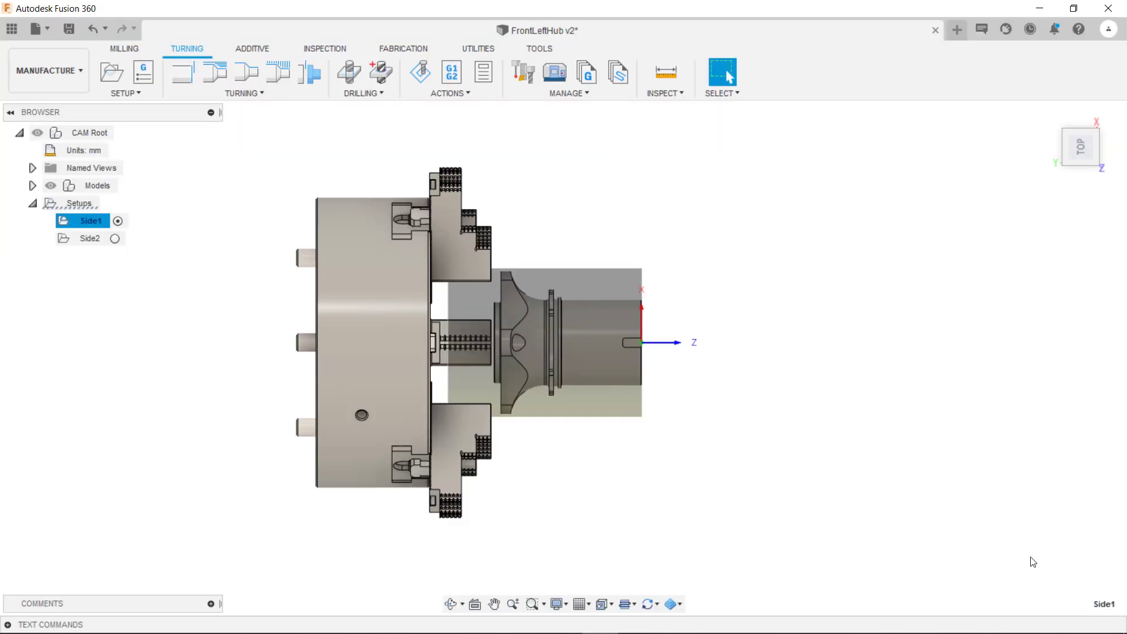
- Start a Turning Face operation in Side1 using the CNMG general turning tool and the Aluminium Finishing preset
{"action": "left_click", "coordinate": [247, 92]}
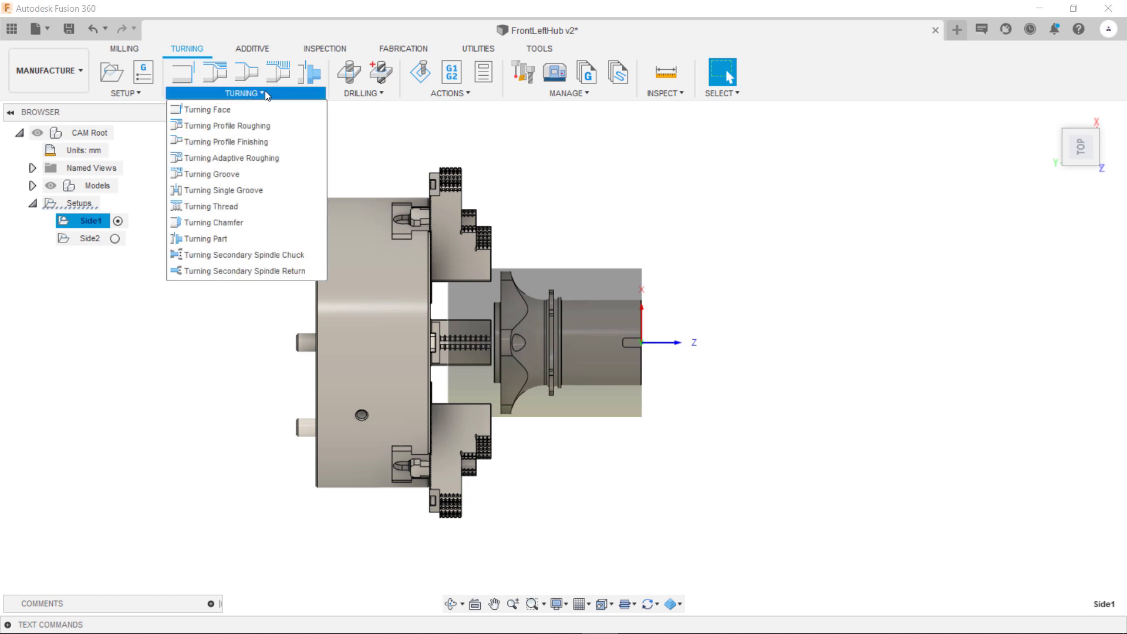
{"action": "left_click", "coordinate": [188, 71]}
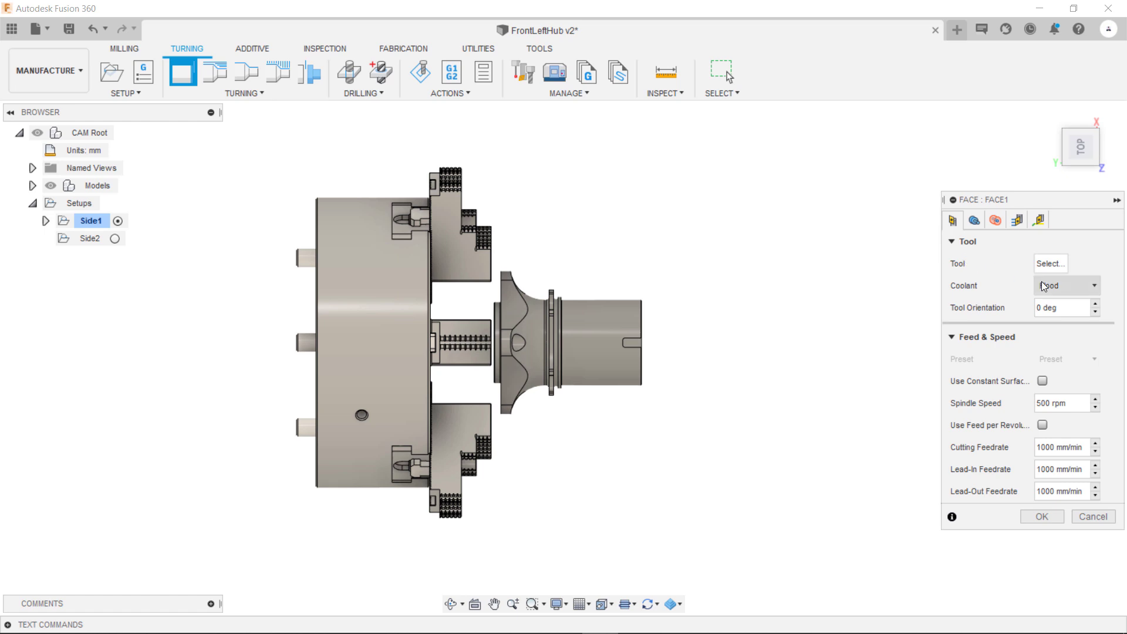
{"action": "left_click", "coordinate": [1058, 263]}
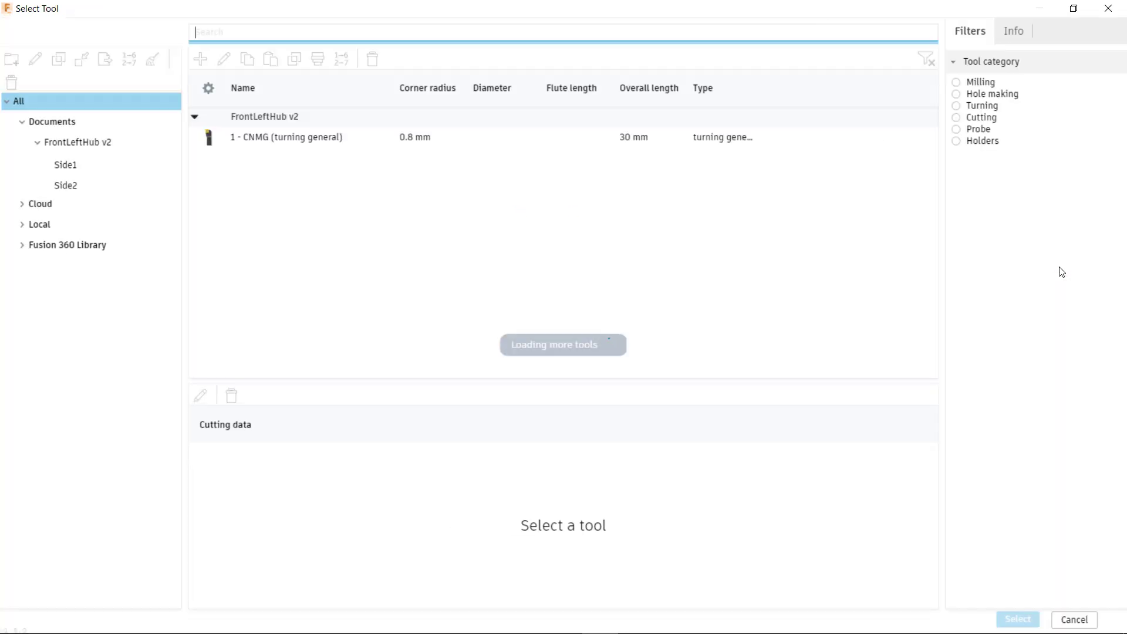
{"action": "left_click", "coordinate": [325, 136]}
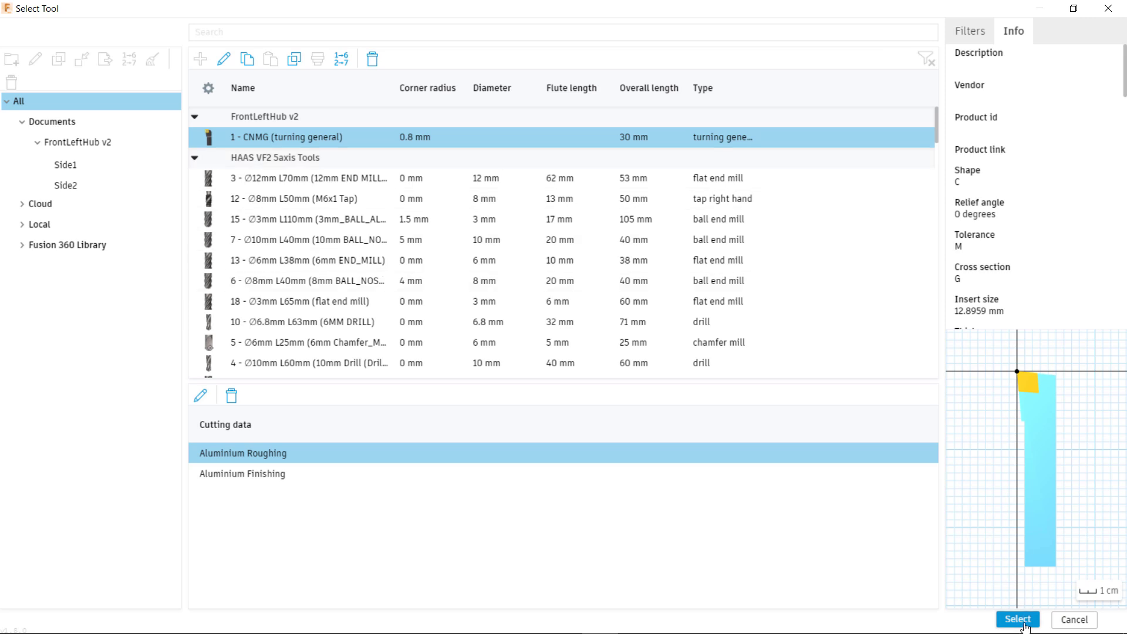
{"action": "left_click", "coordinate": [1018, 619]}
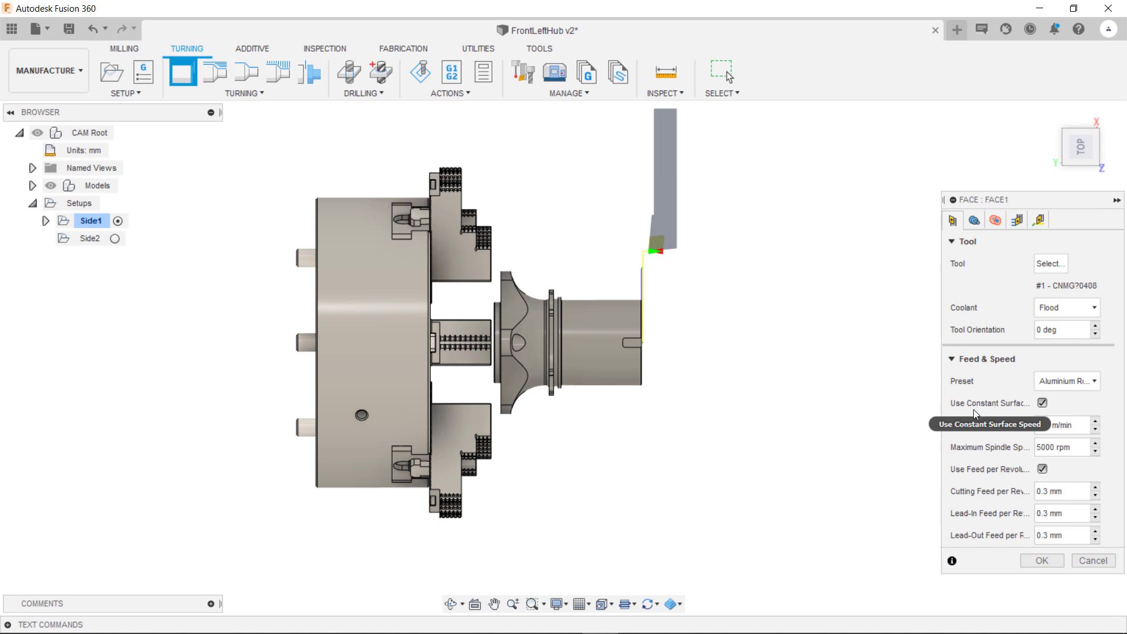
{"action": "left_click", "coordinate": [1094, 383]}
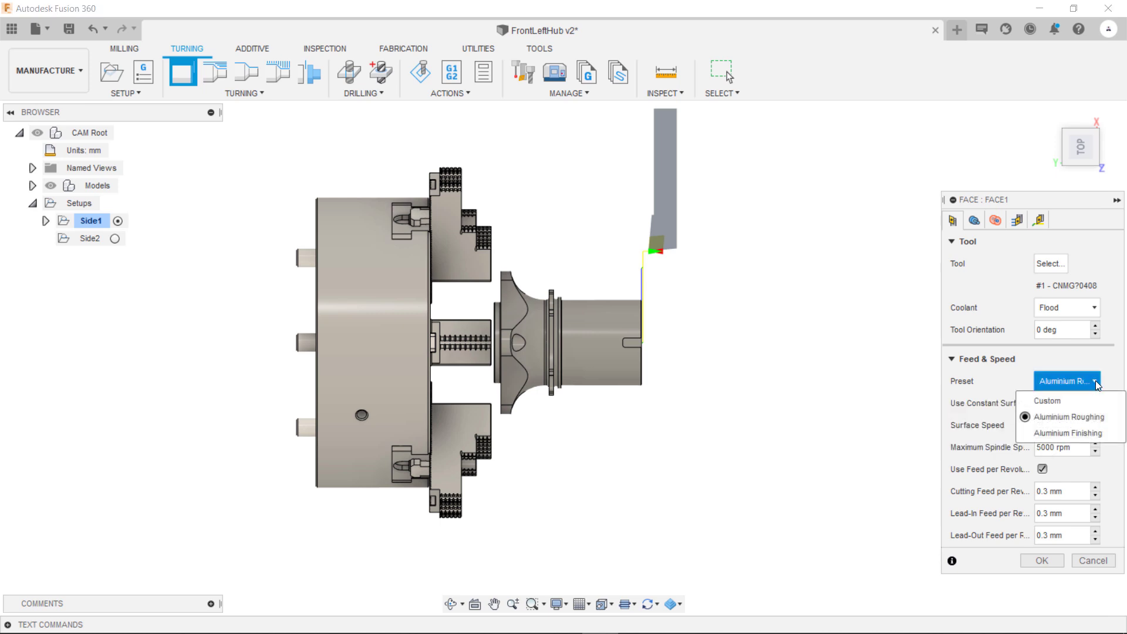
{"action": "left_click", "coordinate": [1083, 435]}
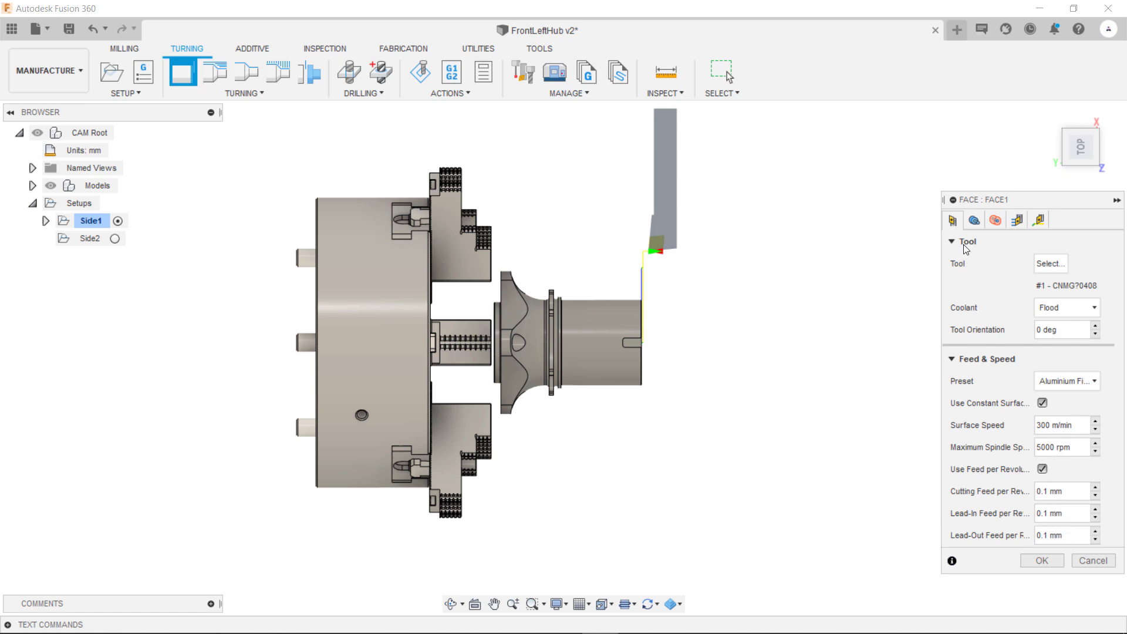
- Preview the Multiple Passes option for the facing passes, switch it back off and create the Face operation
{"action": "left_click", "coordinate": [1018, 222]}
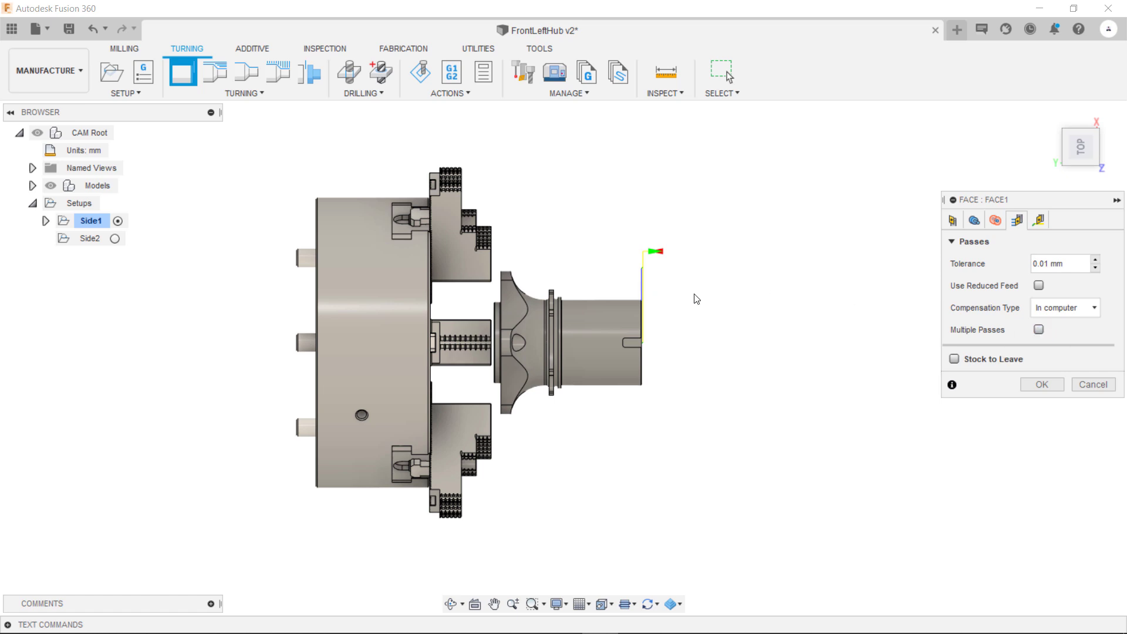
{"action": "left_click", "coordinate": [1039, 330]}
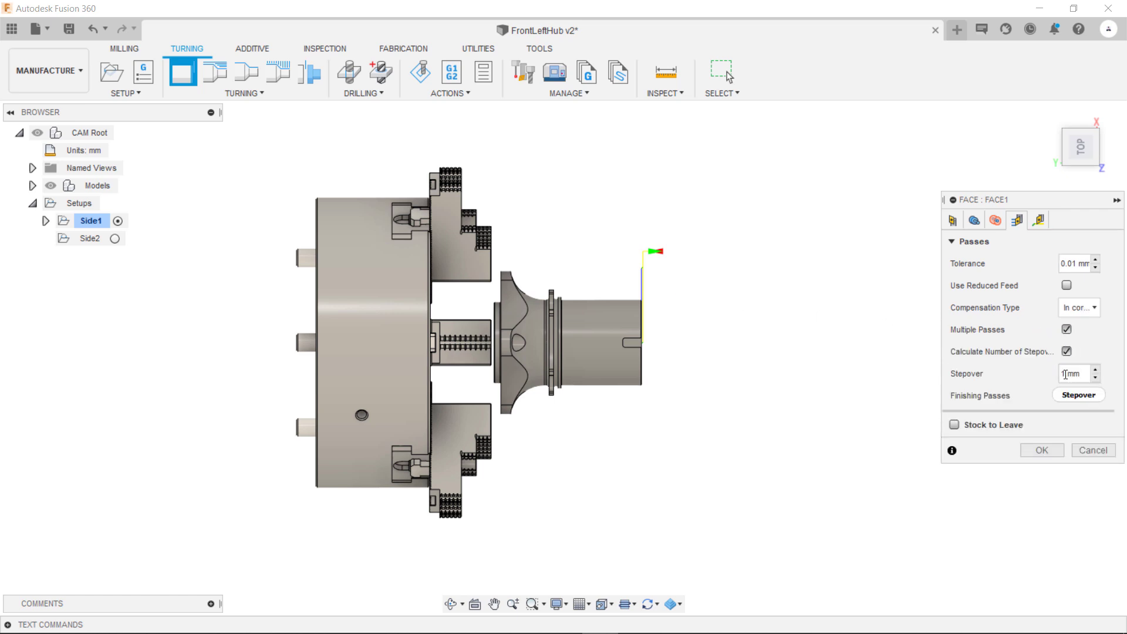
{"action": "left_click", "coordinate": [1066, 329]}
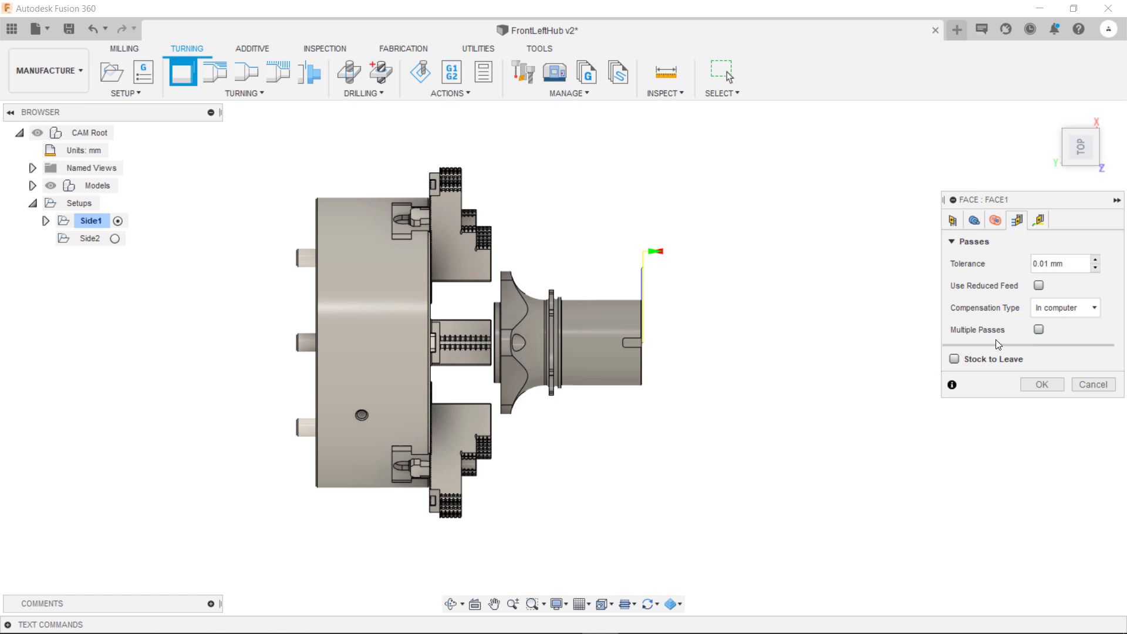
{"action": "left_click", "coordinate": [1048, 381]}
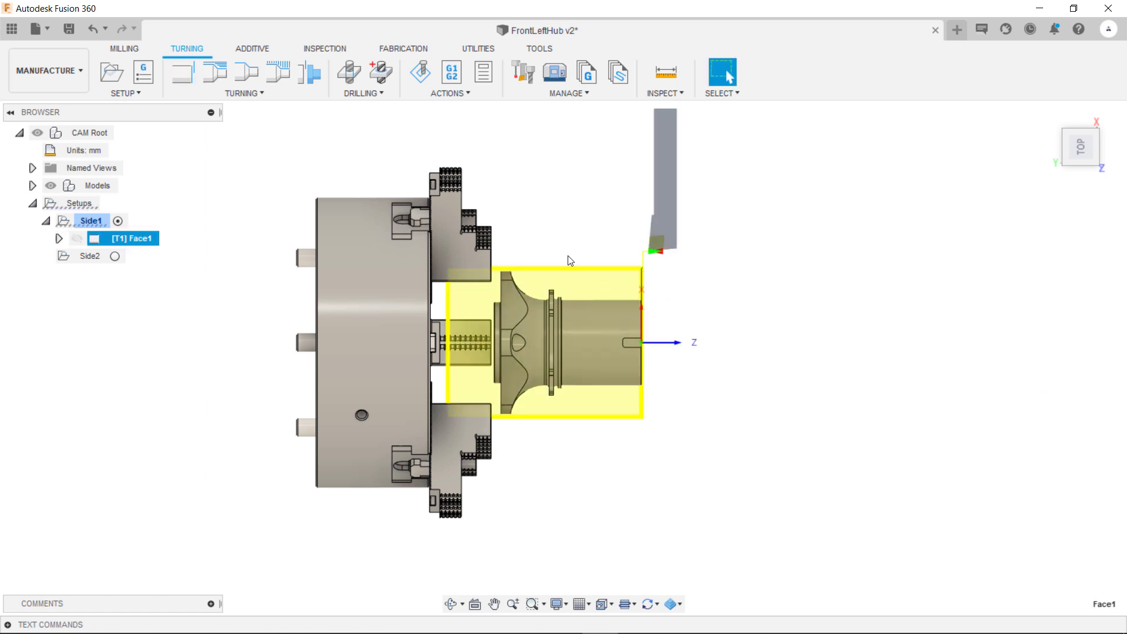
- Simulate the Face operation on the stock with Comparison colorization
{"action": "right_click", "coordinate": [133, 241]}
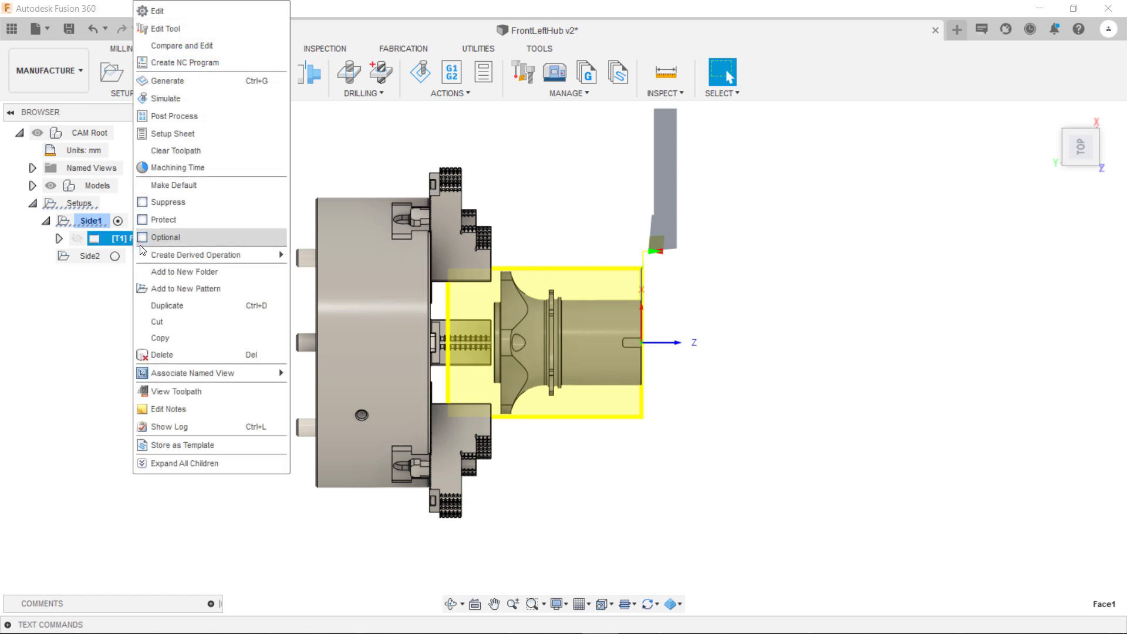
{"action": "left_click", "coordinate": [185, 99]}
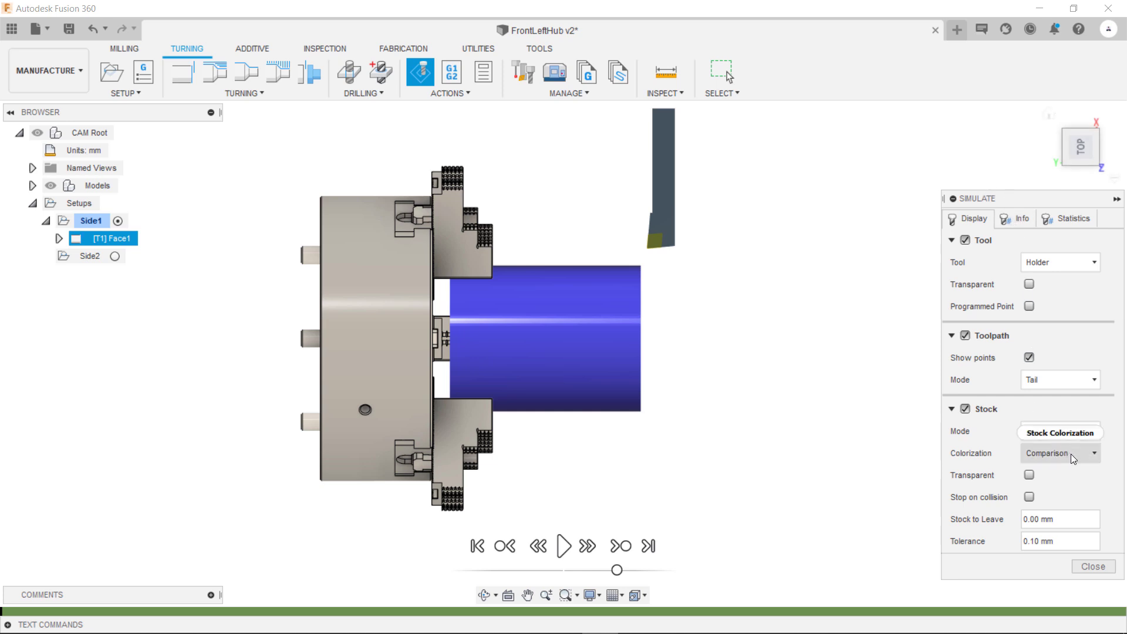
{"action": "left_click", "coordinate": [1093, 456]}
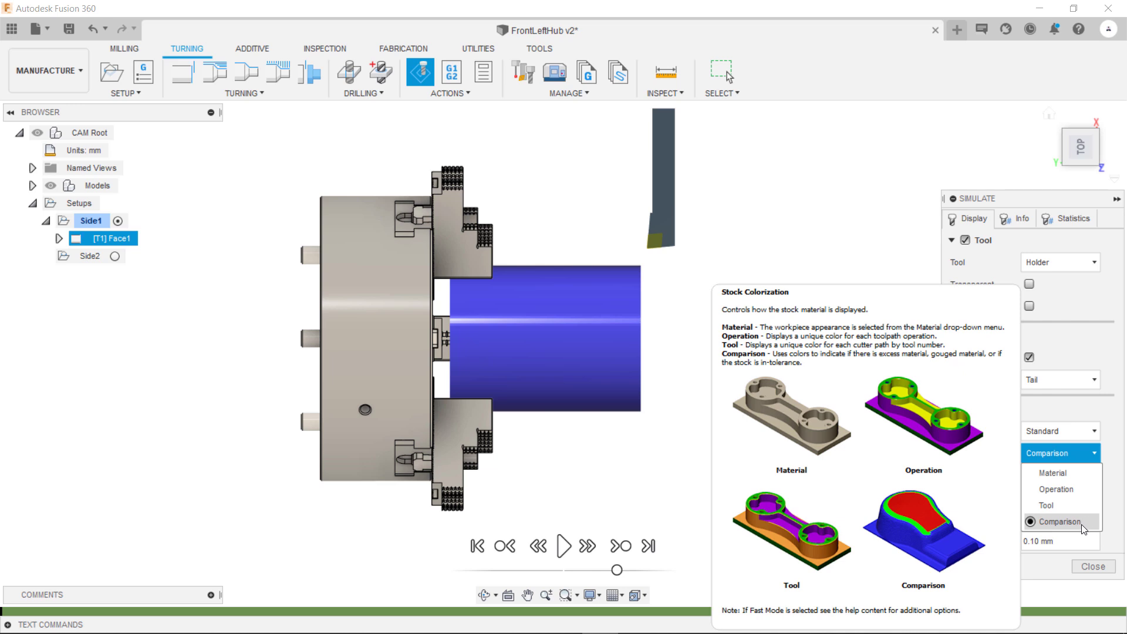
{"action": "left_click", "coordinate": [1118, 522]}
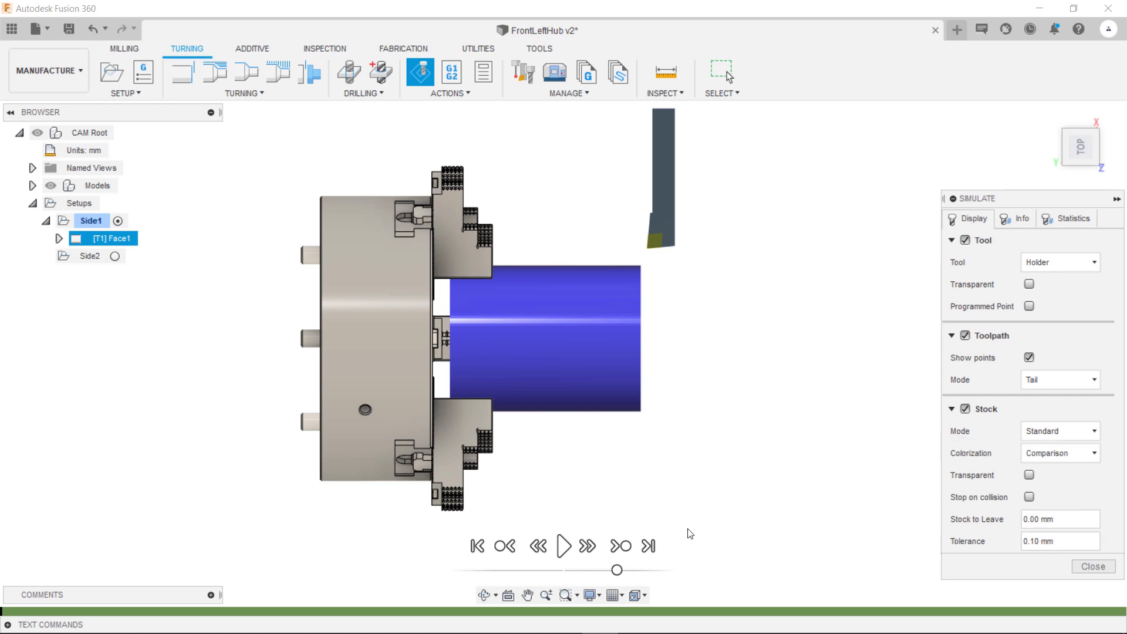
{"action": "left_click", "coordinate": [564, 547]}
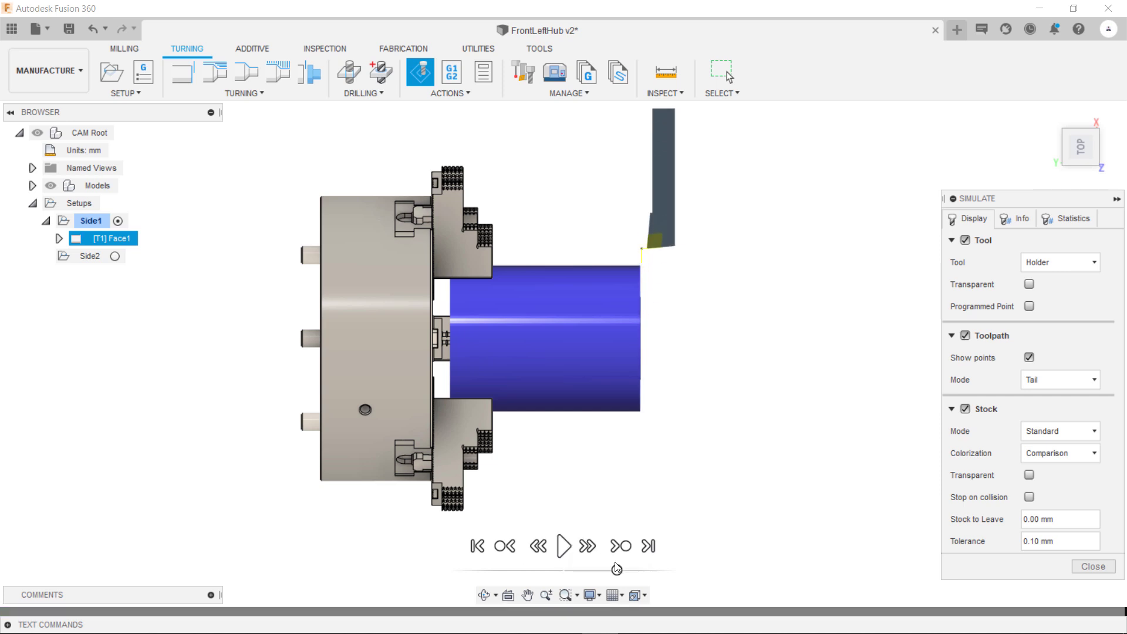
- Examine the faced end of the stock up close in the simulation, then close the simulation
{"action": "middle_click_drag", "start_coordinate": [763, 473], "coordinate": [697, 473], "text": "shift"}
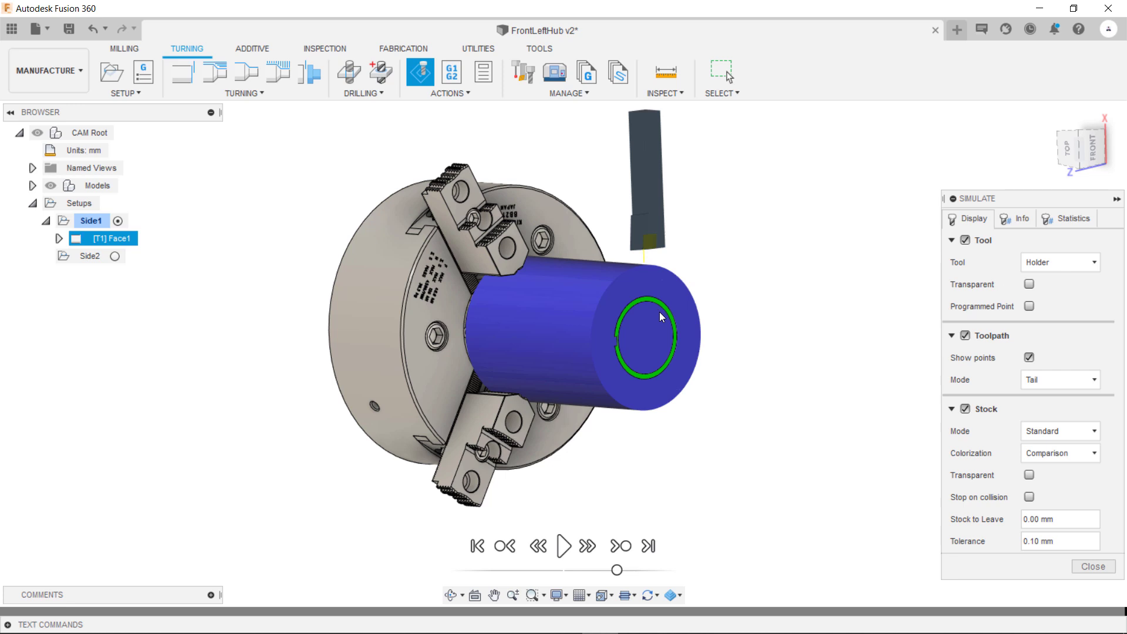
{"action": "scroll", "coordinate": [636, 303], "scroll_direction": "up", "scroll_amount": 5}
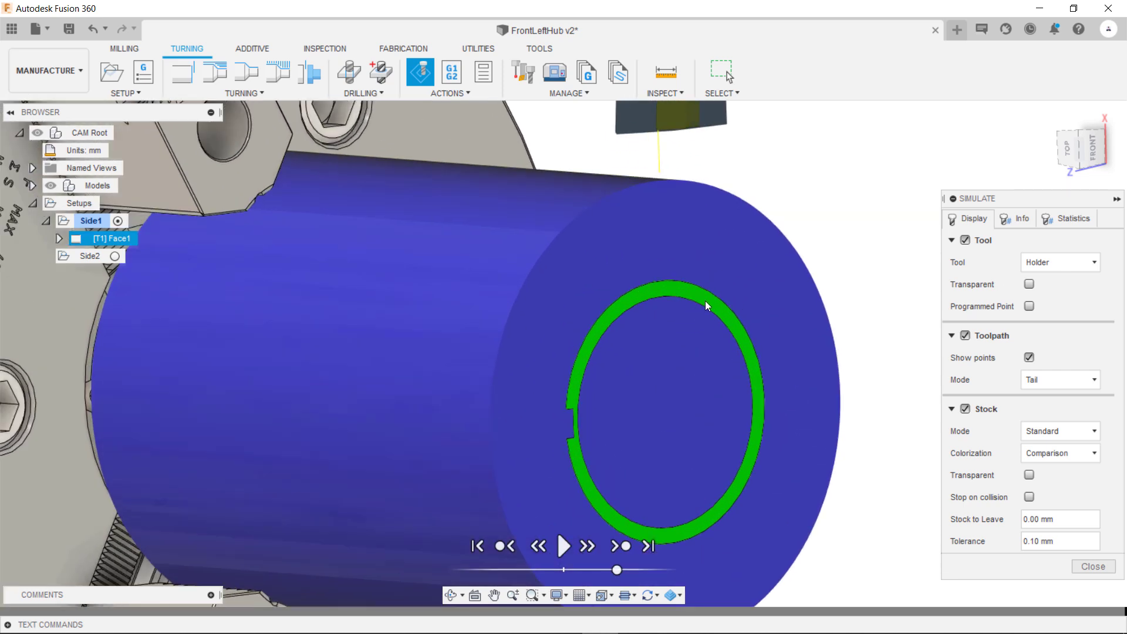
{"action": "scroll", "coordinate": [706, 300], "scroll_direction": "up", "scroll_amount": 1}
{"action": "scroll", "coordinate": [681, 279], "scroll_direction": "down", "scroll_amount": 6}
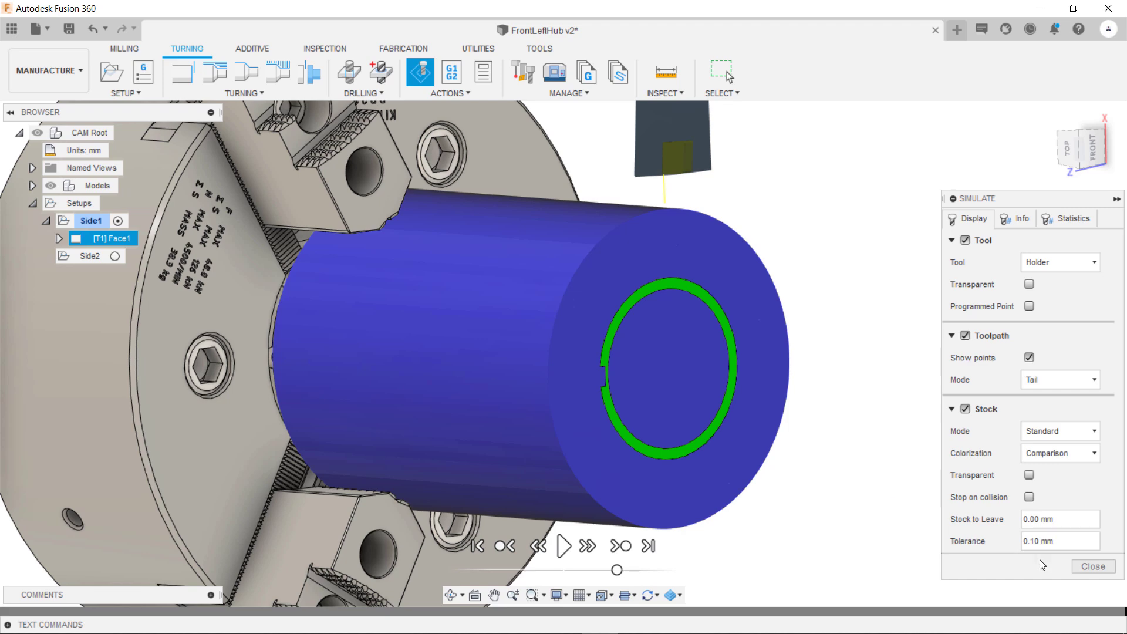
{"action": "left_click", "coordinate": [1106, 570]}
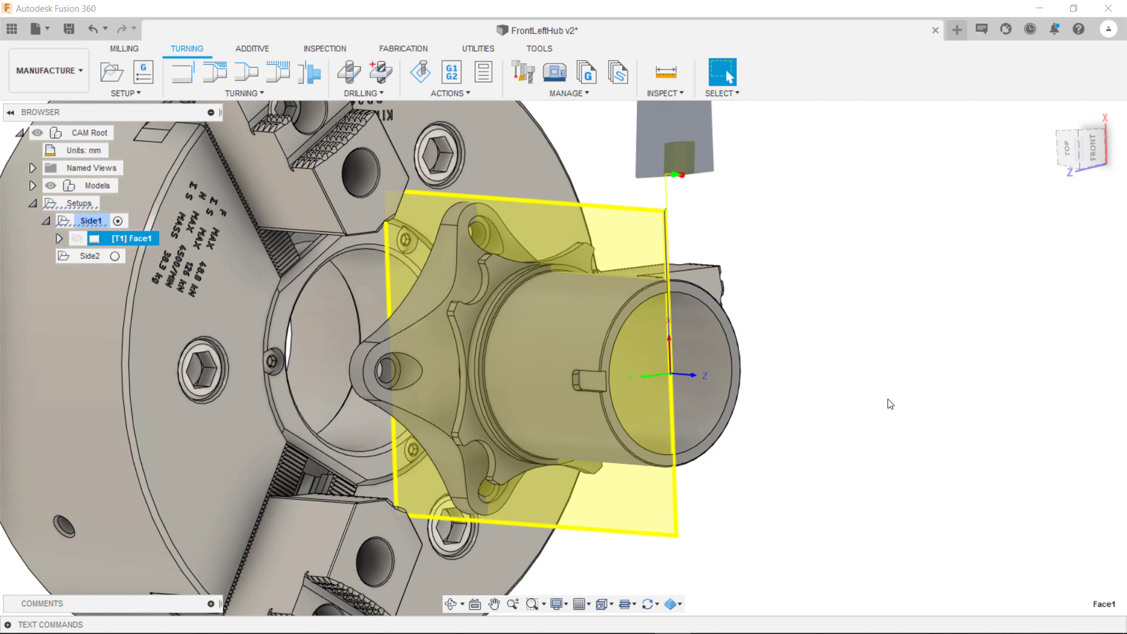
- Import the Mazak tools.tools file from the Desktop into the Cloud tool libraries and review the tools in the Mazak tools library
{"action": "left_click", "coordinate": [524, 72]}
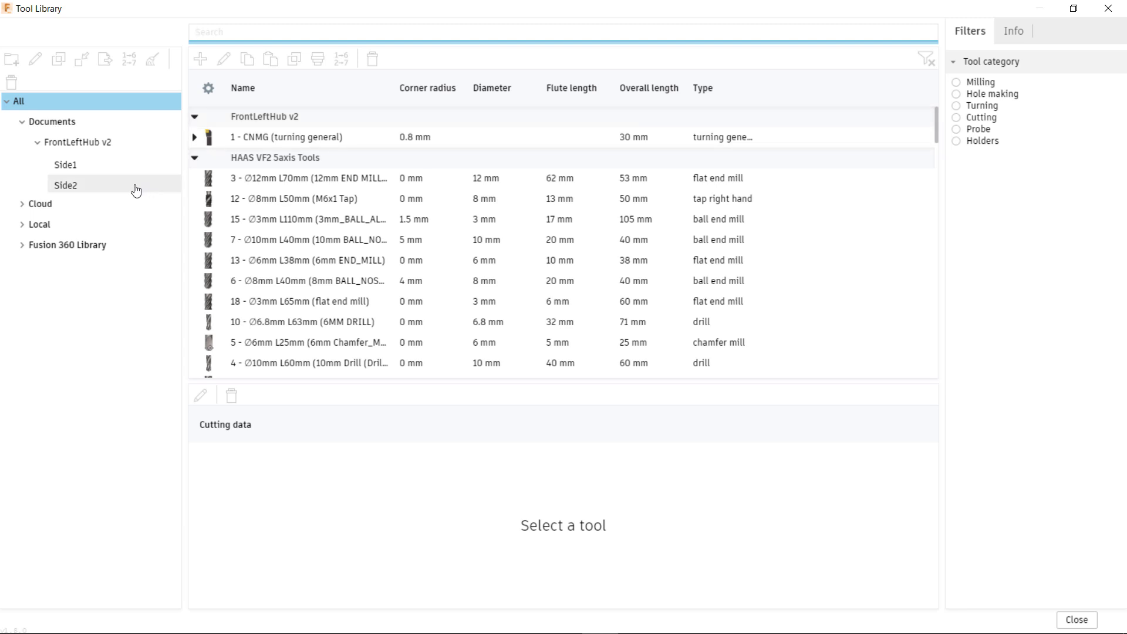
{"action": "left_click", "coordinate": [49, 207]}
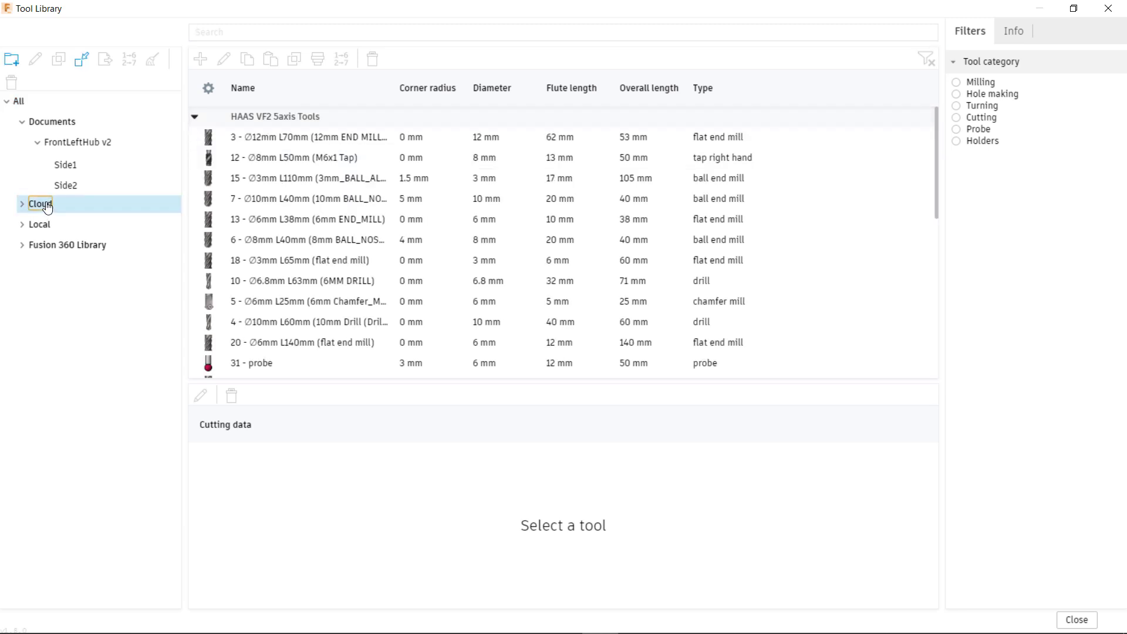
{"action": "right_click", "coordinate": [48, 204]}
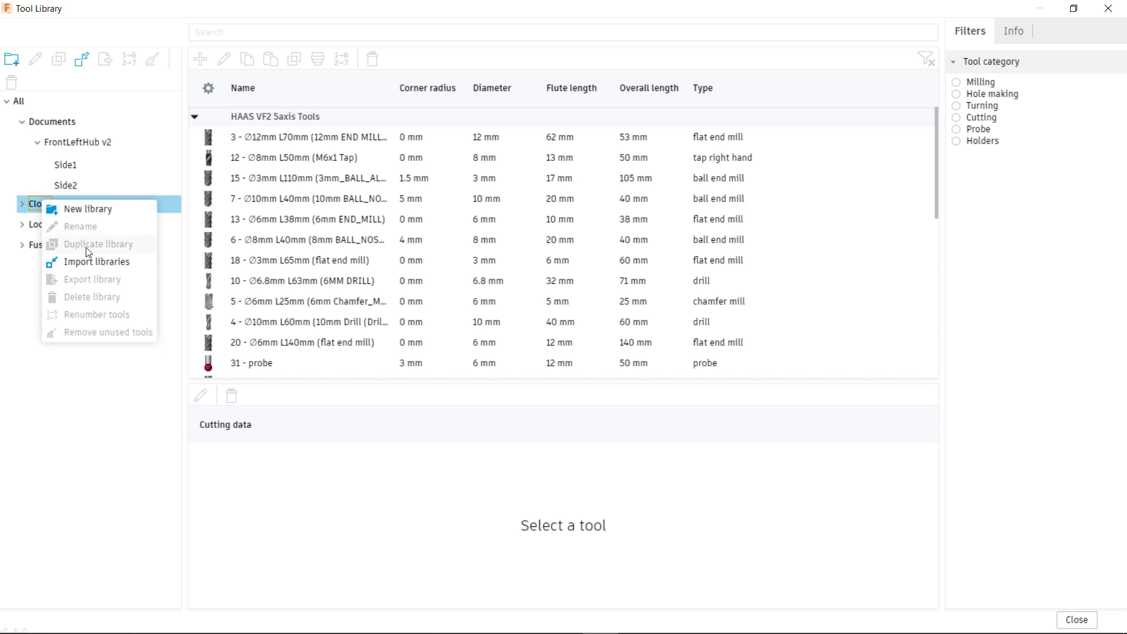
{"action": "left_click", "coordinate": [112, 266]}
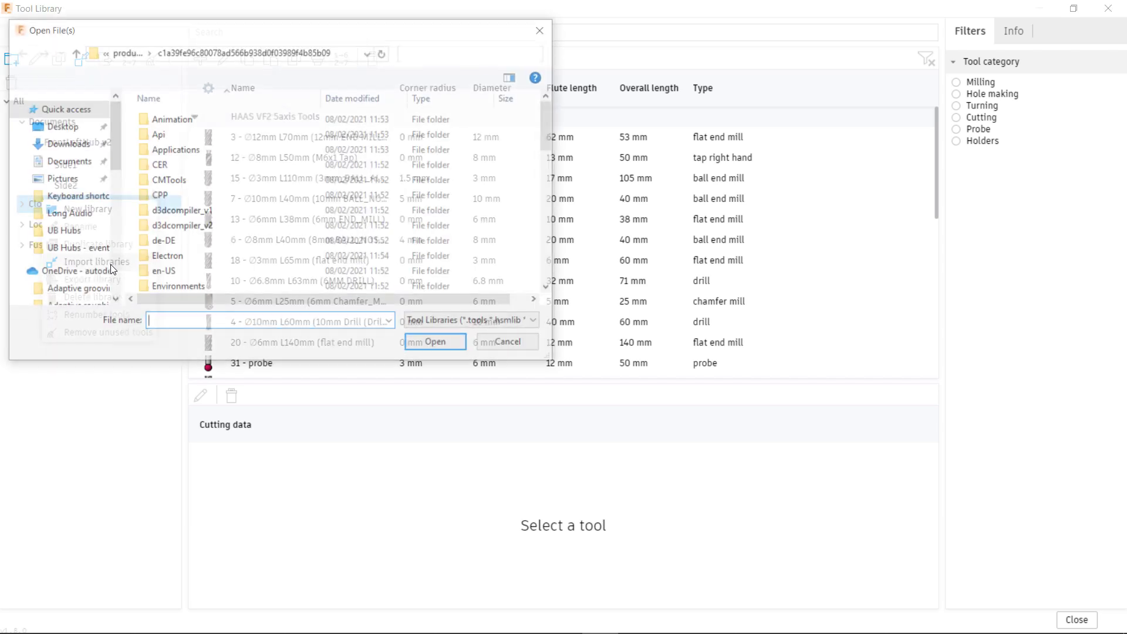
{"action": "left_click", "coordinate": [68, 128]}
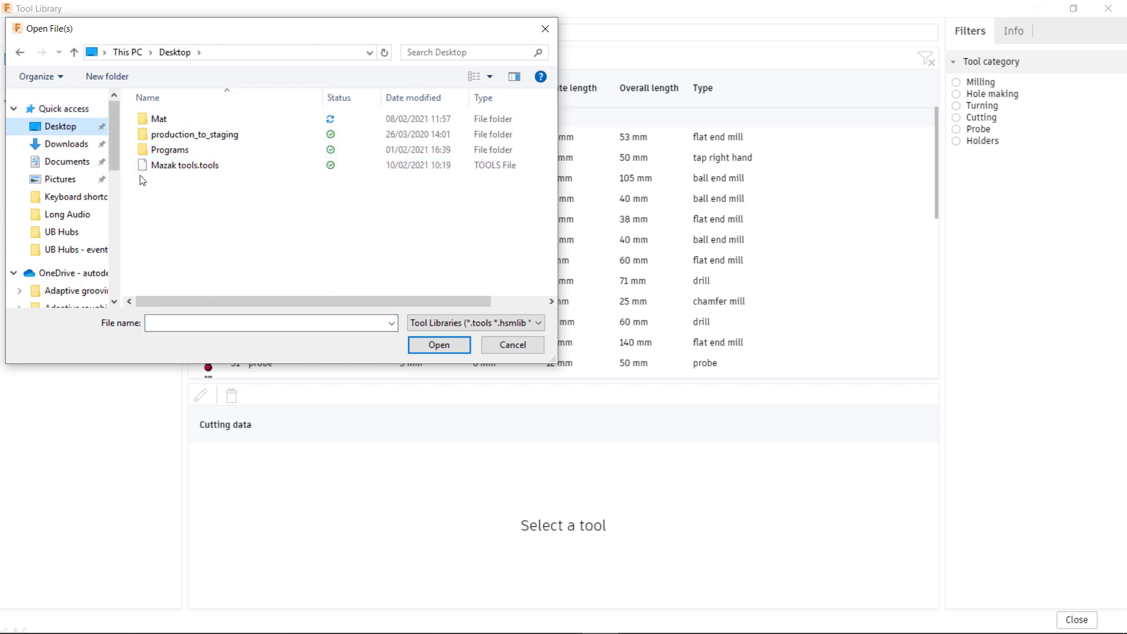
{"action": "left_click", "coordinate": [183, 167]}
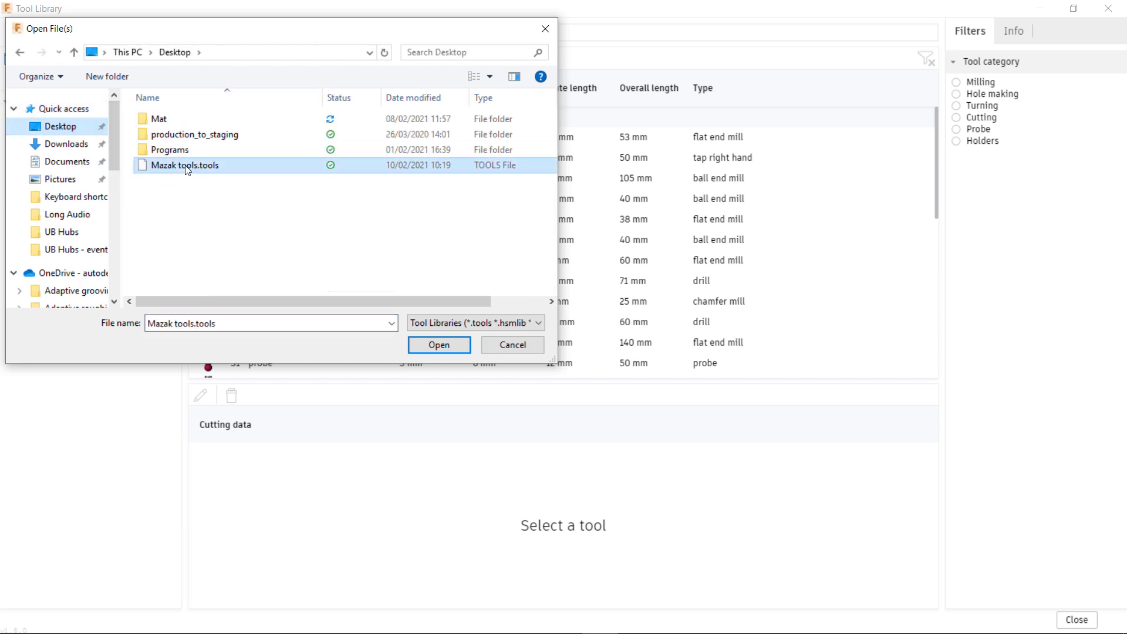
{"action": "left_click", "coordinate": [438, 344]}
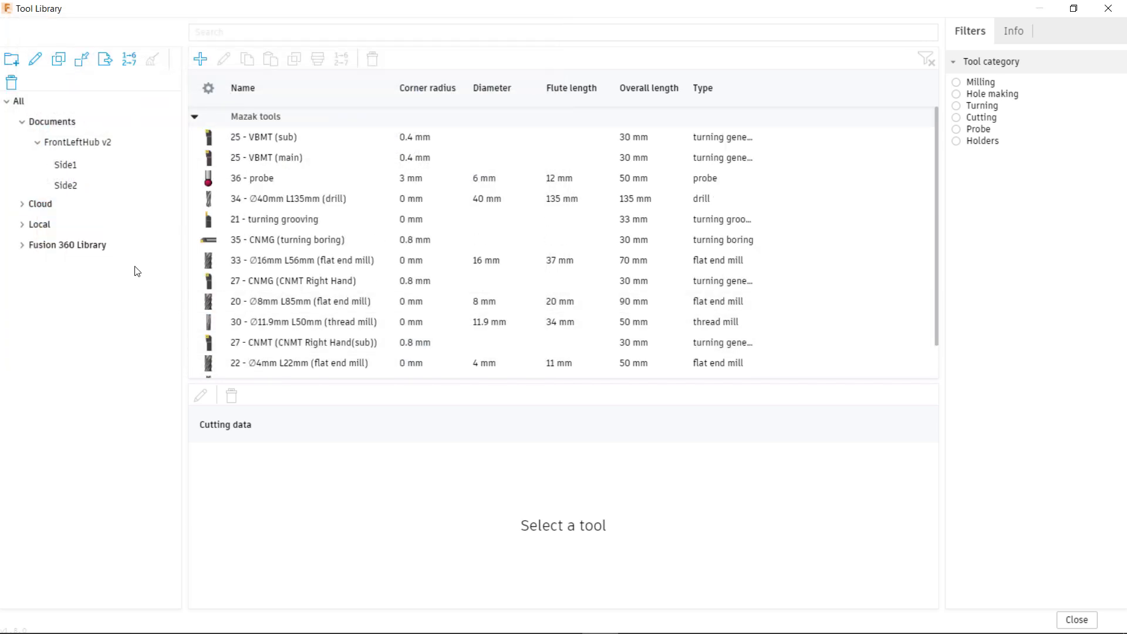
{"action": "left_click", "coordinate": [25, 206]}
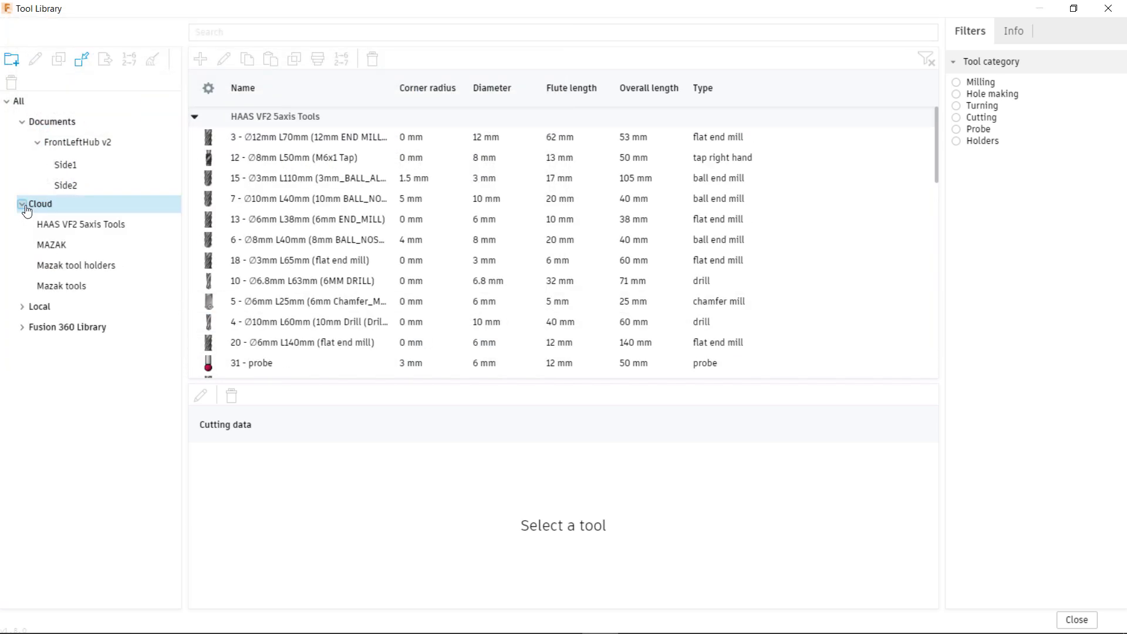
{"action": "left_click", "coordinate": [75, 286]}
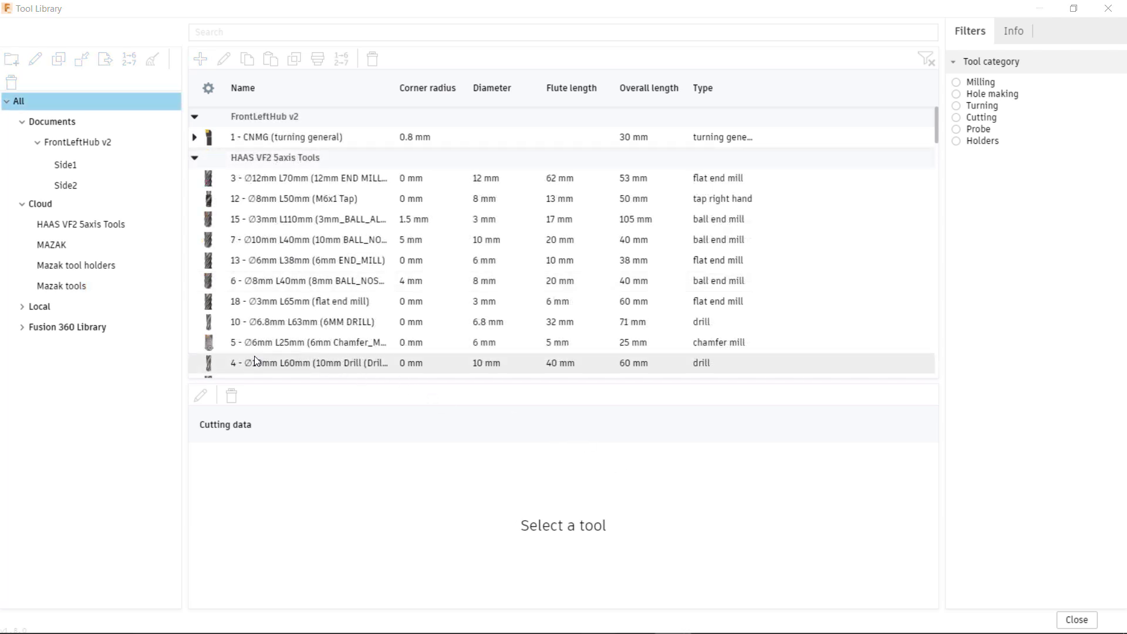
{"action": "left_click", "coordinate": [61, 287]}
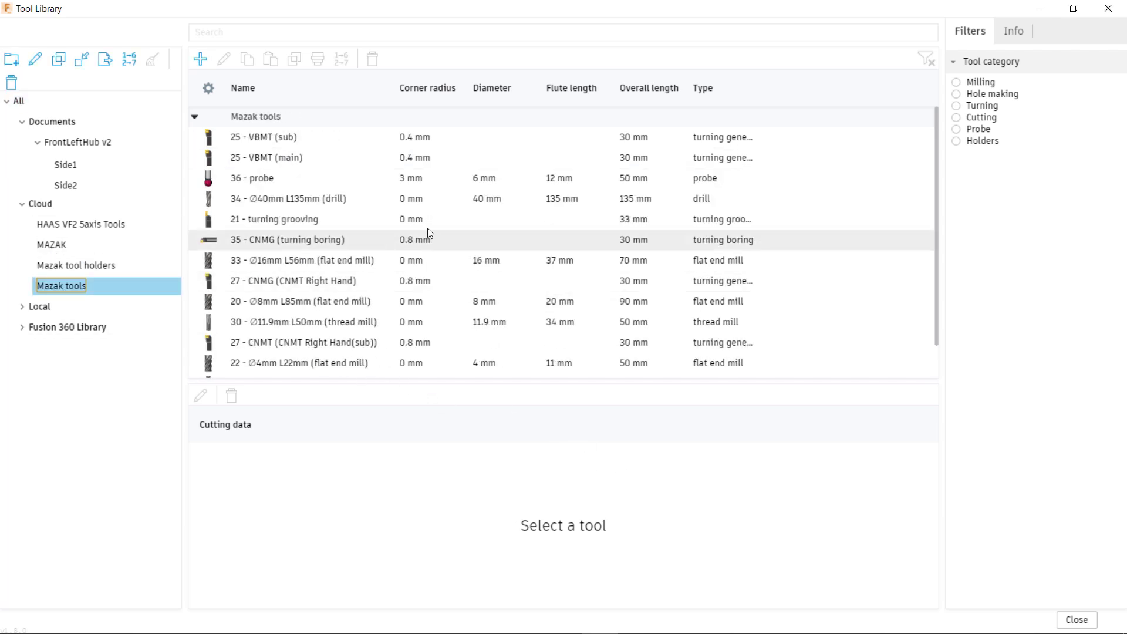
{"action": "left_click", "coordinate": [1079, 621]}
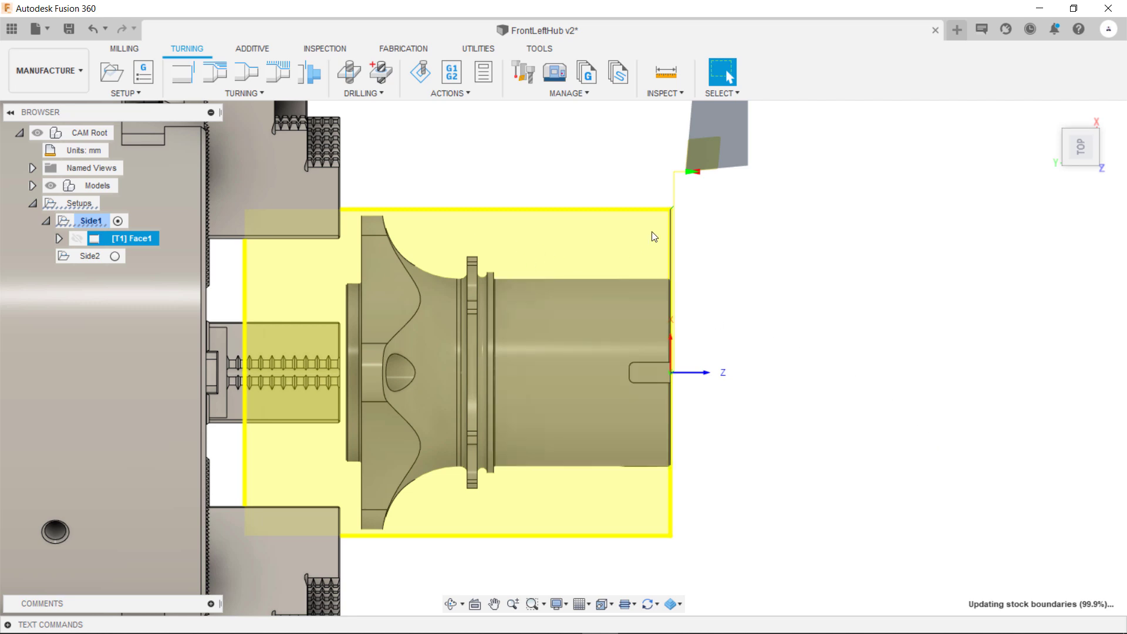
- Start a Drill operation in Side1 using the 34 - Ø40mm L135mm drill from the Mazak tools library
{"action": "middle_click_drag", "start_coordinate": [762, 327], "coordinate": [583, 316], "text": "shift"}
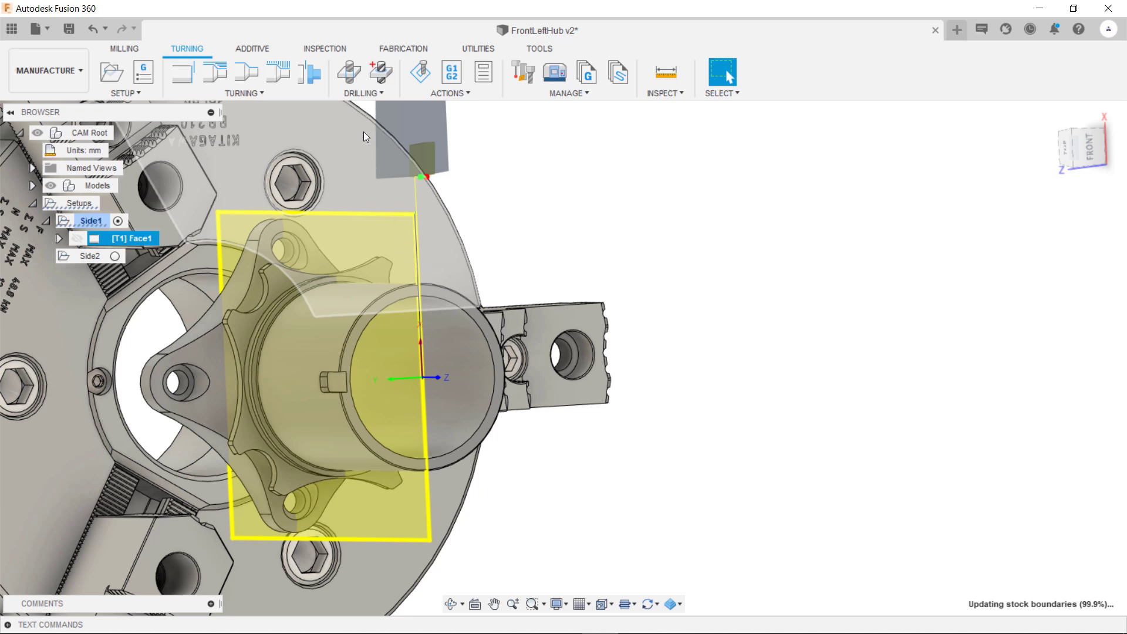
{"action": "left_click", "coordinate": [369, 93]}
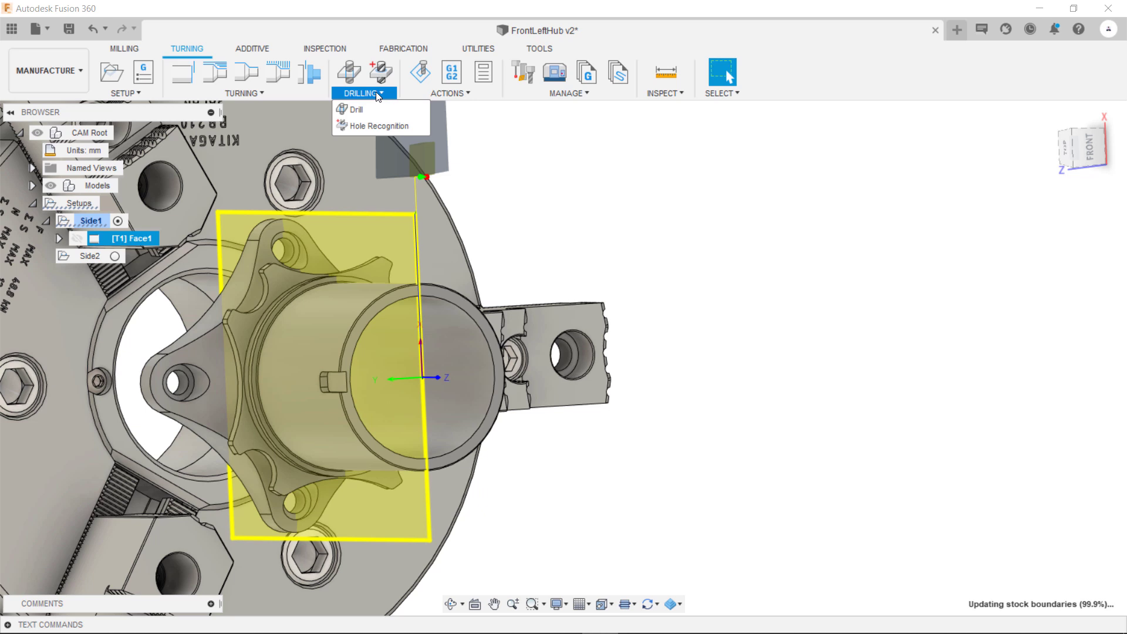
{"action": "left_click", "coordinate": [351, 71]}
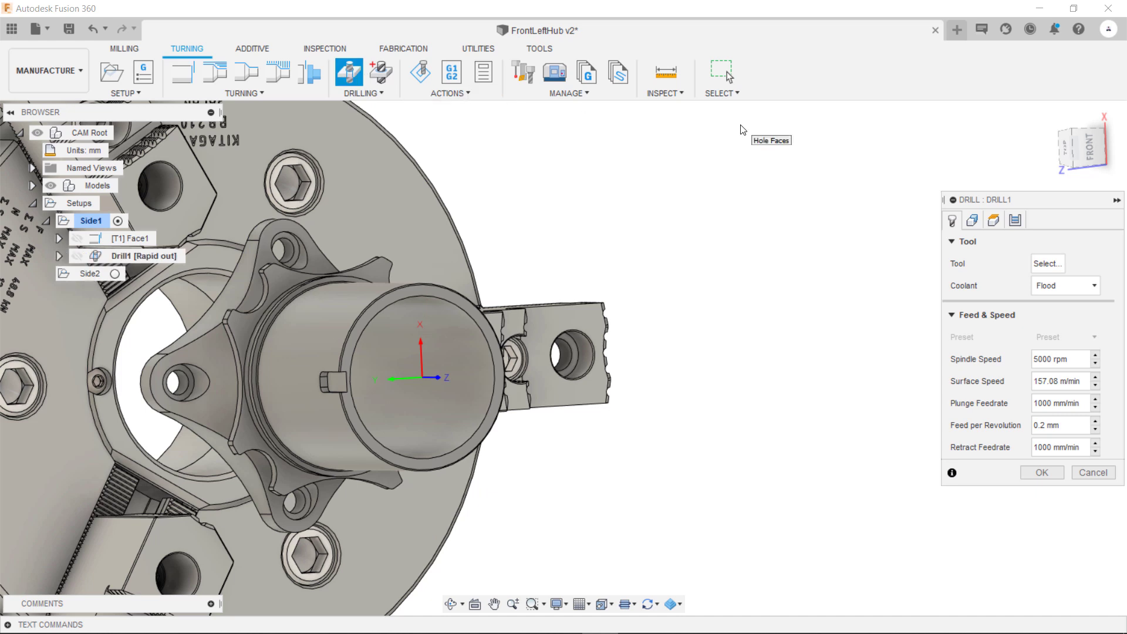
{"action": "left_click", "coordinate": [1055, 266]}
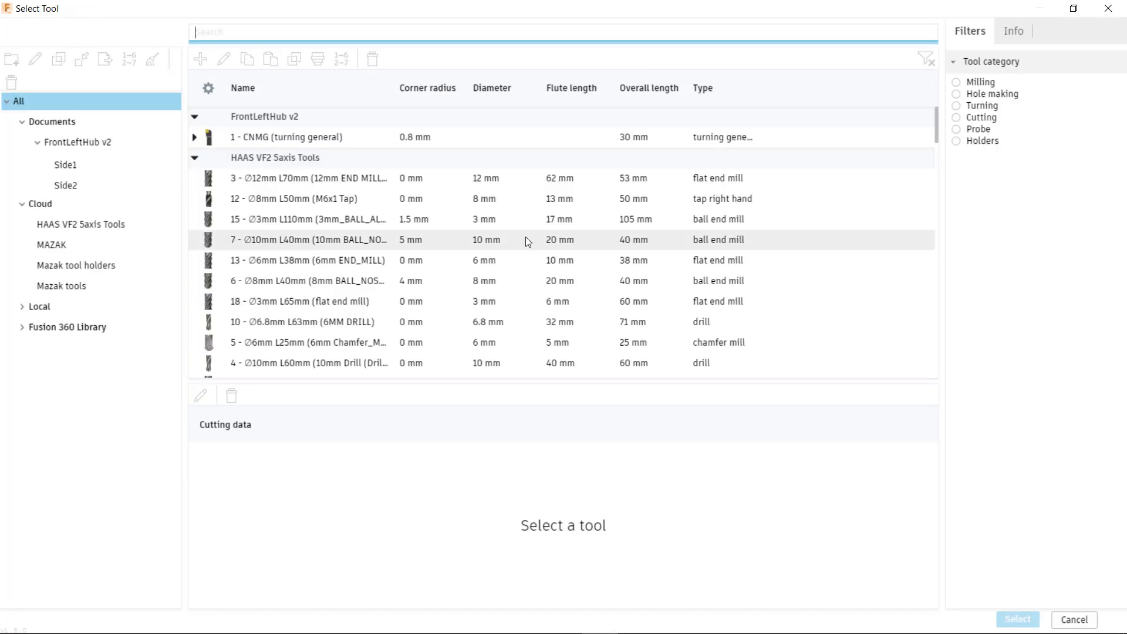
{"action": "left_click", "coordinate": [159, 286]}
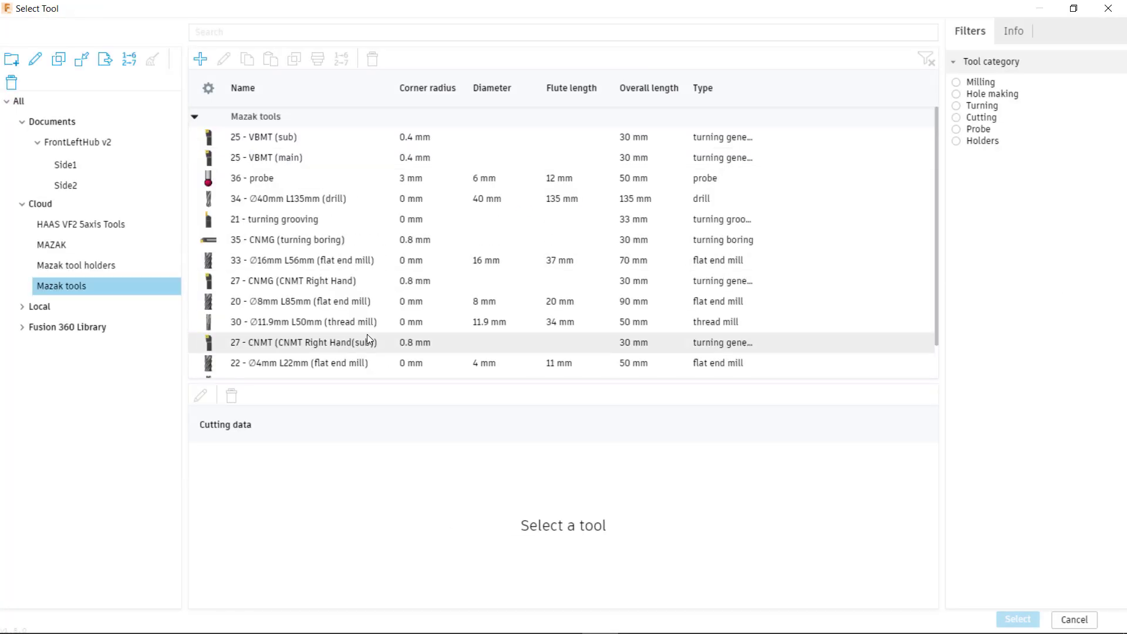
{"action": "scroll", "coordinate": [370, 299], "scroll_direction": "down", "scroll_amount": 1}
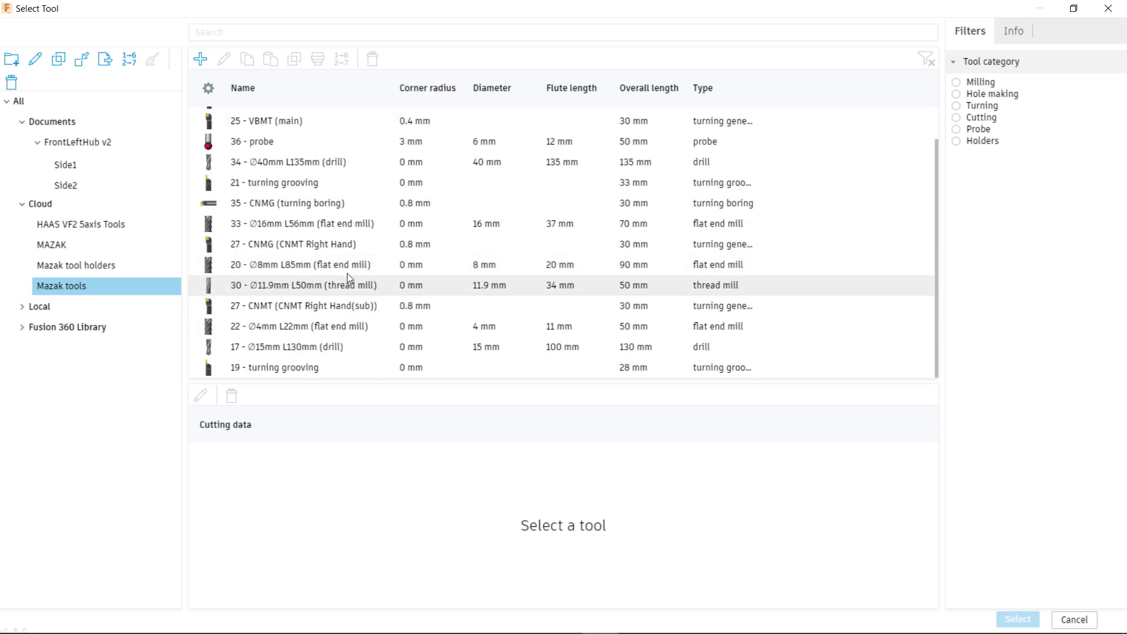
{"action": "left_click", "coordinate": [308, 161]}
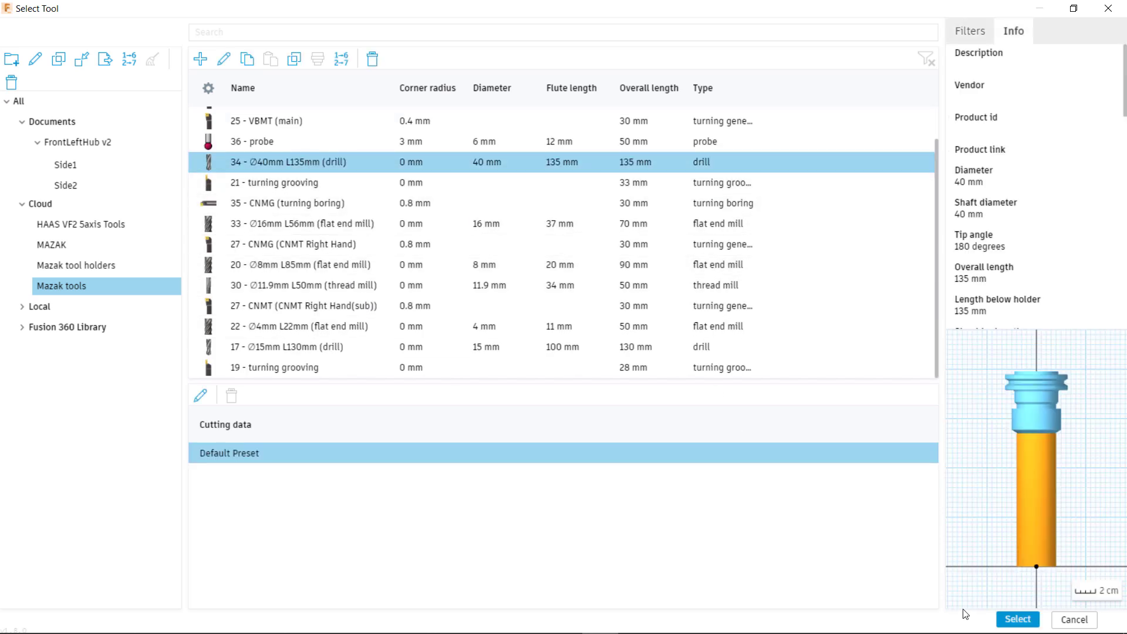
{"action": "left_click", "coordinate": [1009, 619]}
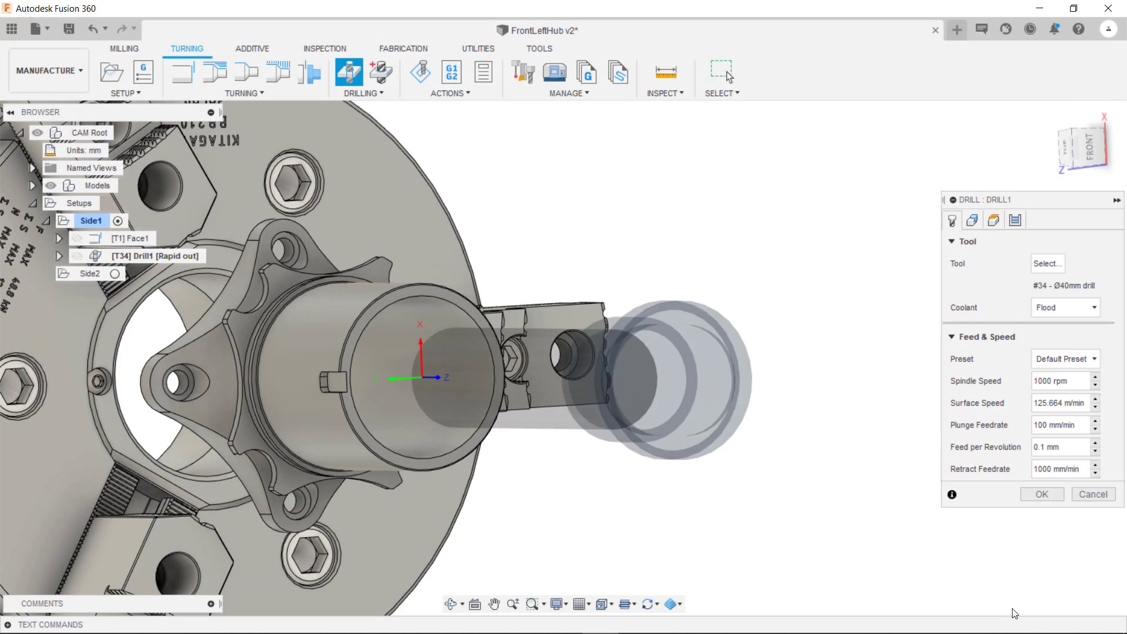
- Select the hub's central bore face as the hole to drill and offset the bottom height -2 mm from the hole bottom
{"action": "left_click", "coordinate": [972, 221]}
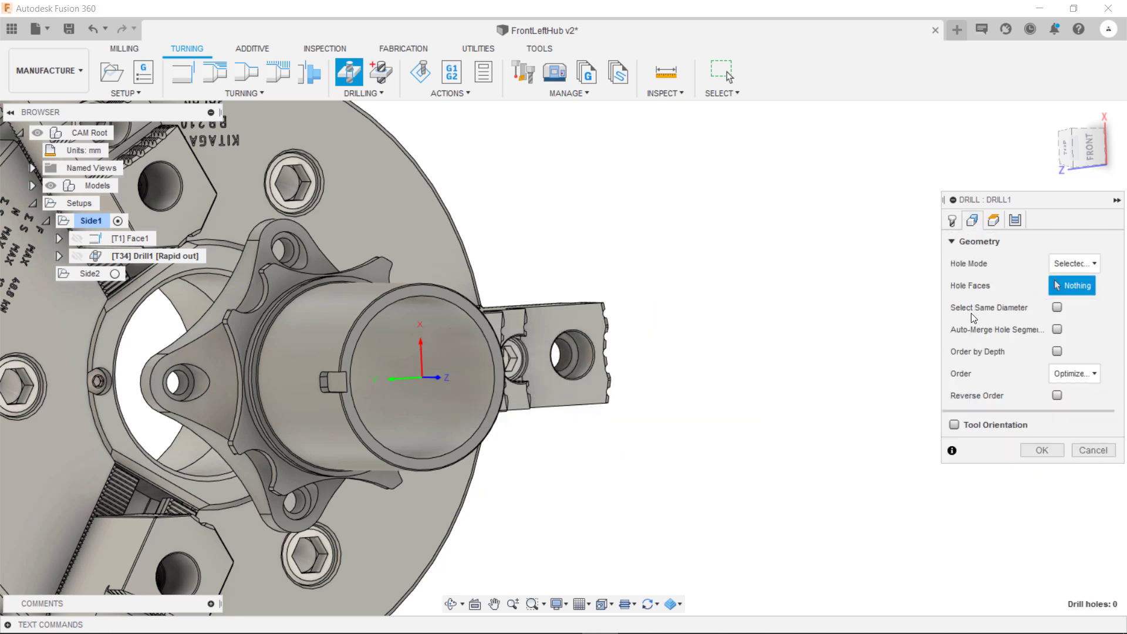
{"action": "left_click", "coordinate": [478, 349]}
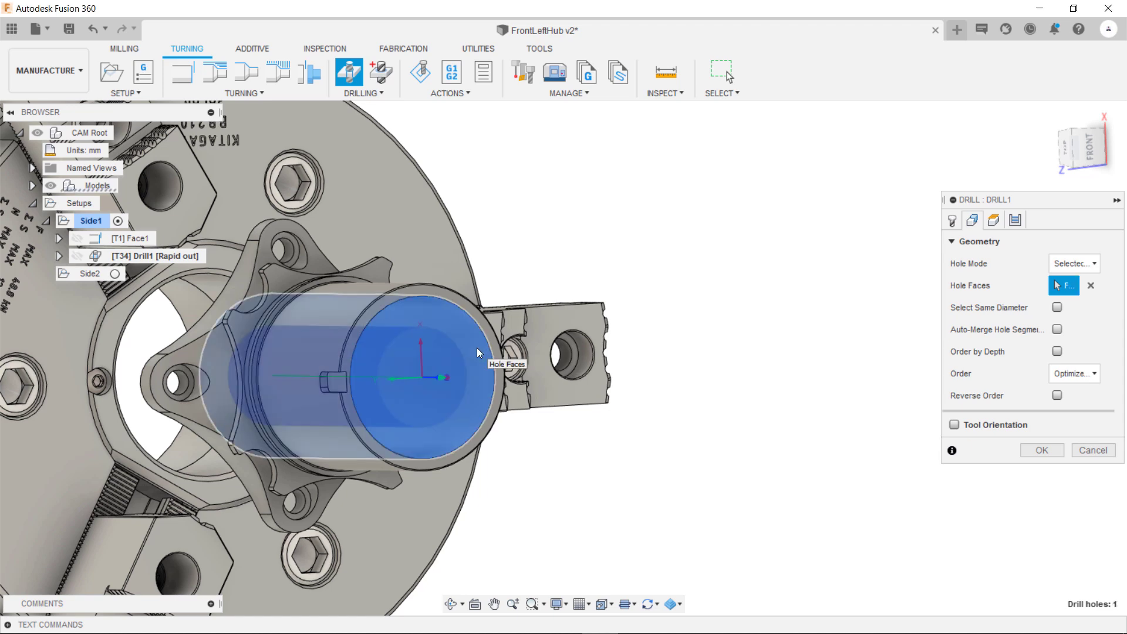
{"action": "left_click", "coordinate": [1065, 150]}
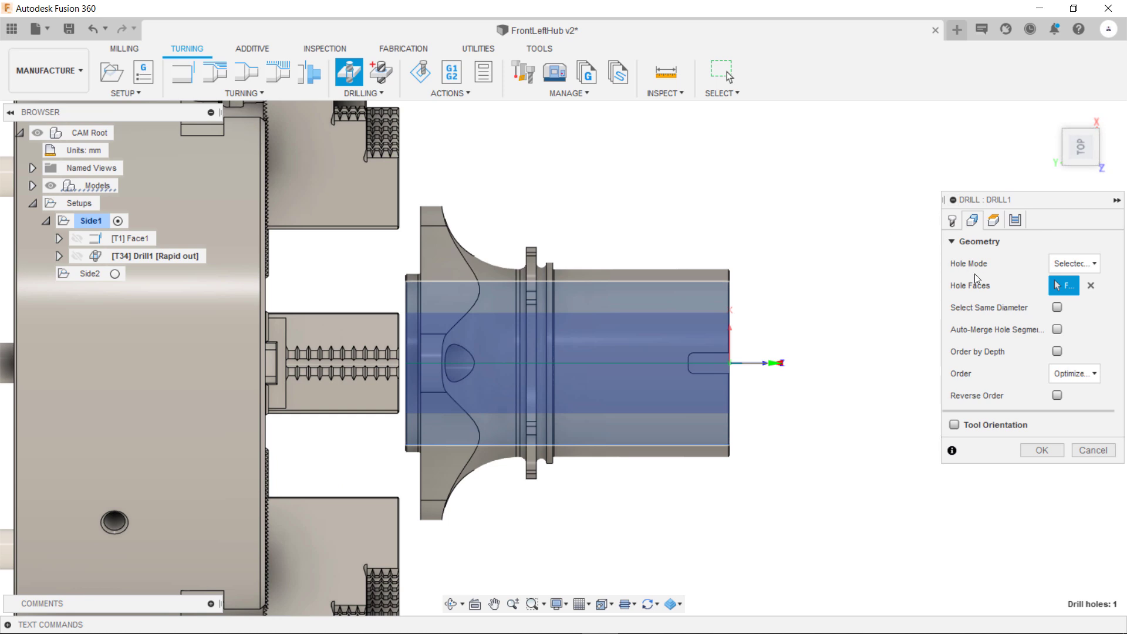
{"action": "left_click", "coordinate": [994, 221]}
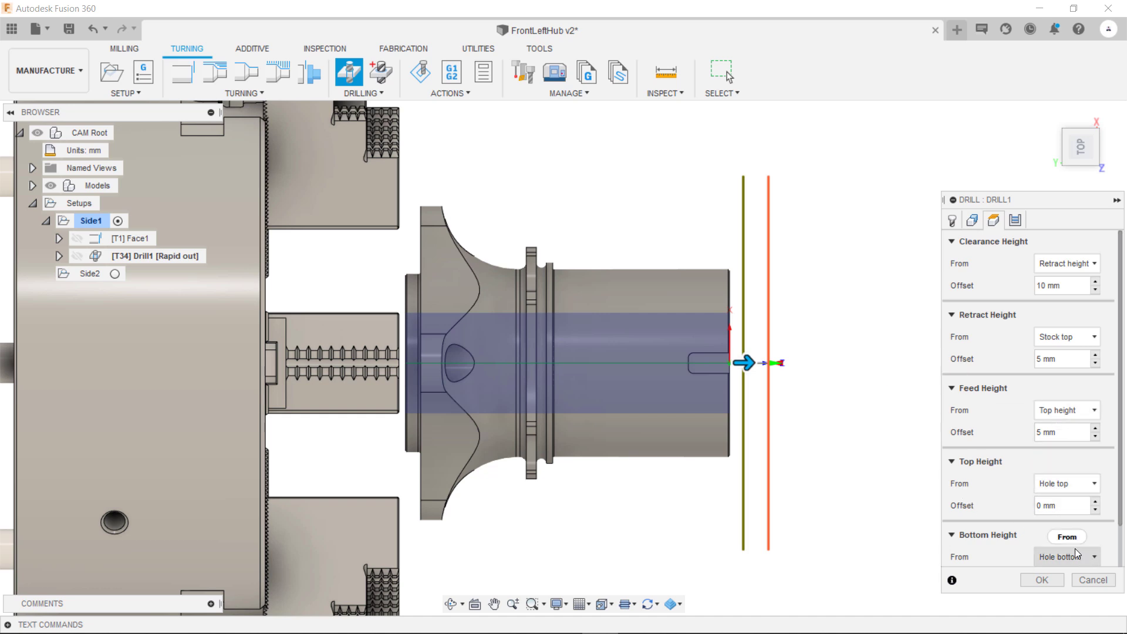
{"action": "scroll", "coordinate": [1051, 540], "scroll_direction": "down", "scroll_amount": 2}
{"action": "left_click", "coordinate": [1035, 534]}
{"action": "type", "text": "-2"}
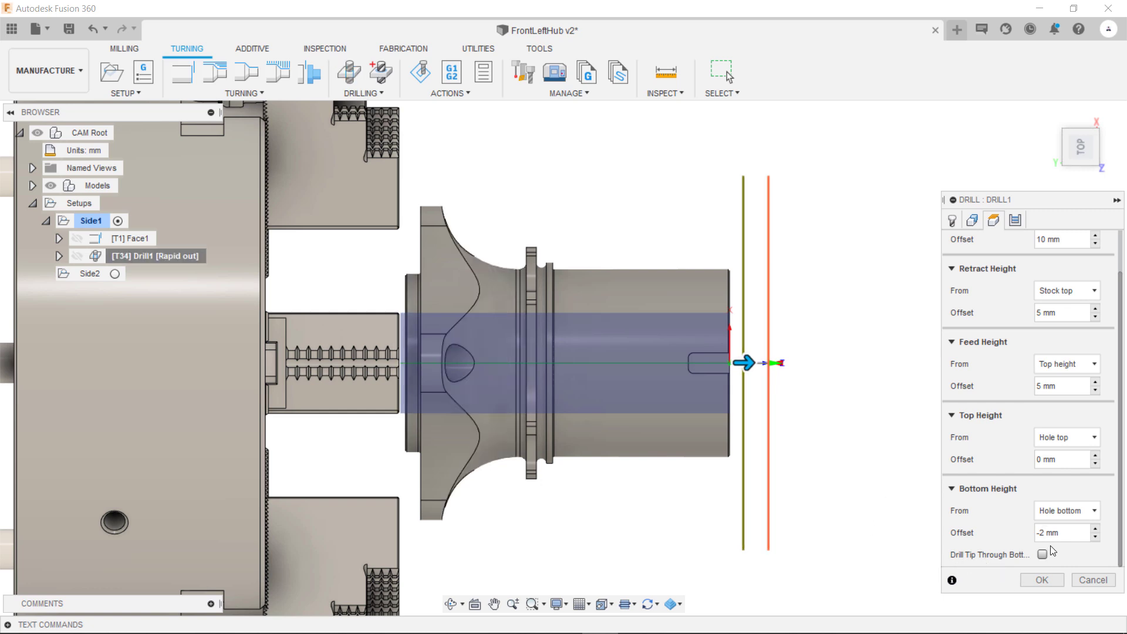
- Keep the cycle type as Drilling - rapid out and create the Drill operation
{"action": "left_click", "coordinate": [1016, 220]}
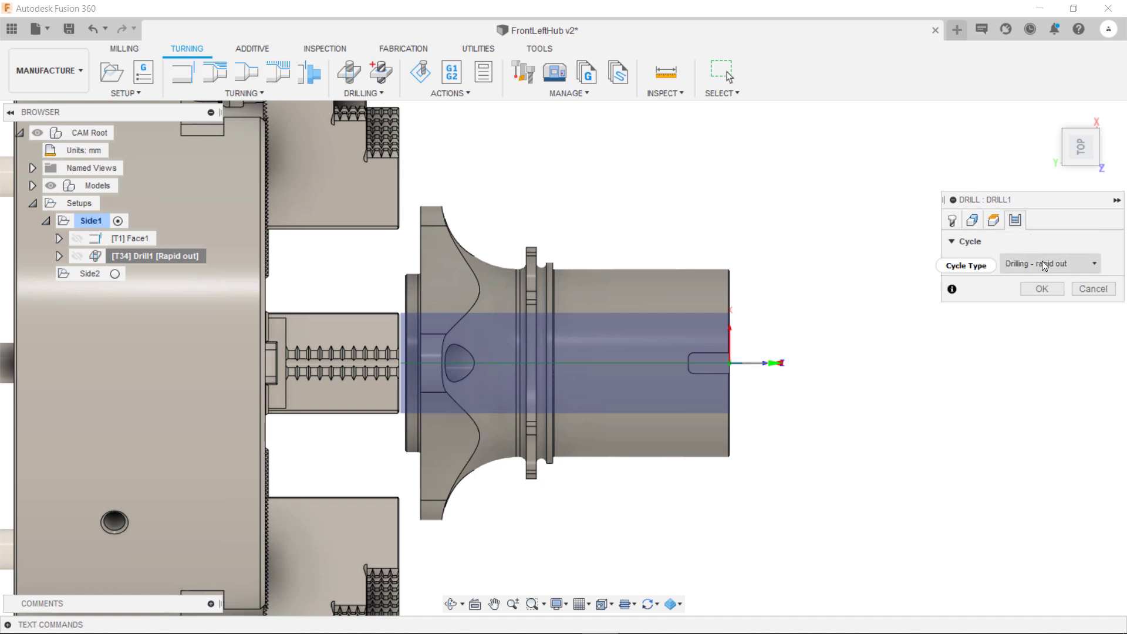
{"action": "left_click", "coordinate": [1083, 265]}
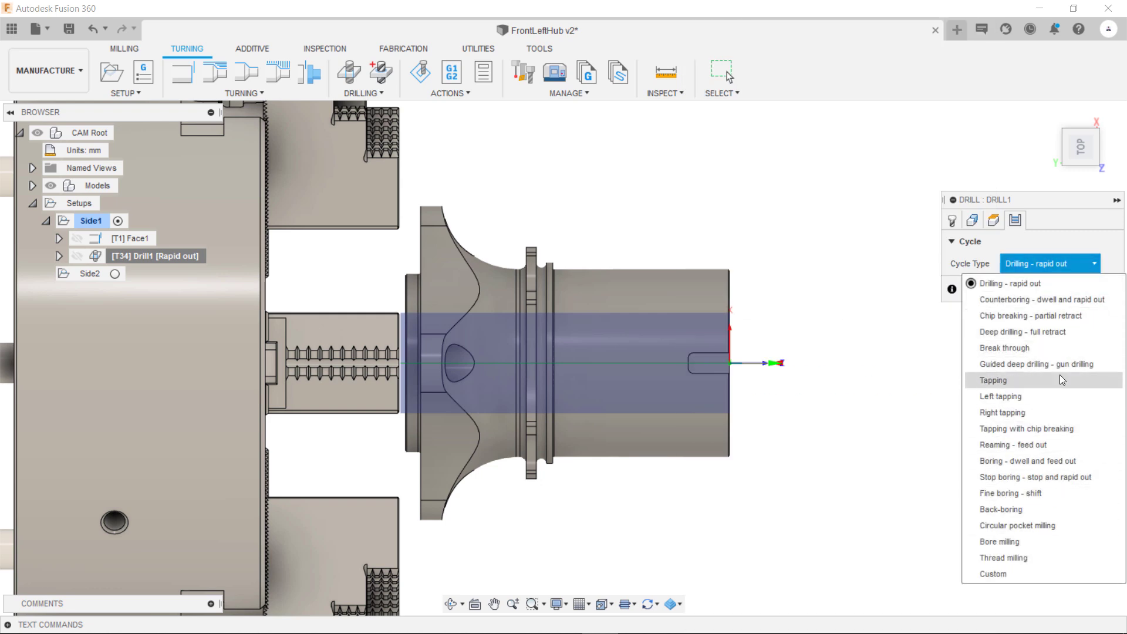
{"action": "left_click", "coordinate": [1049, 283]}
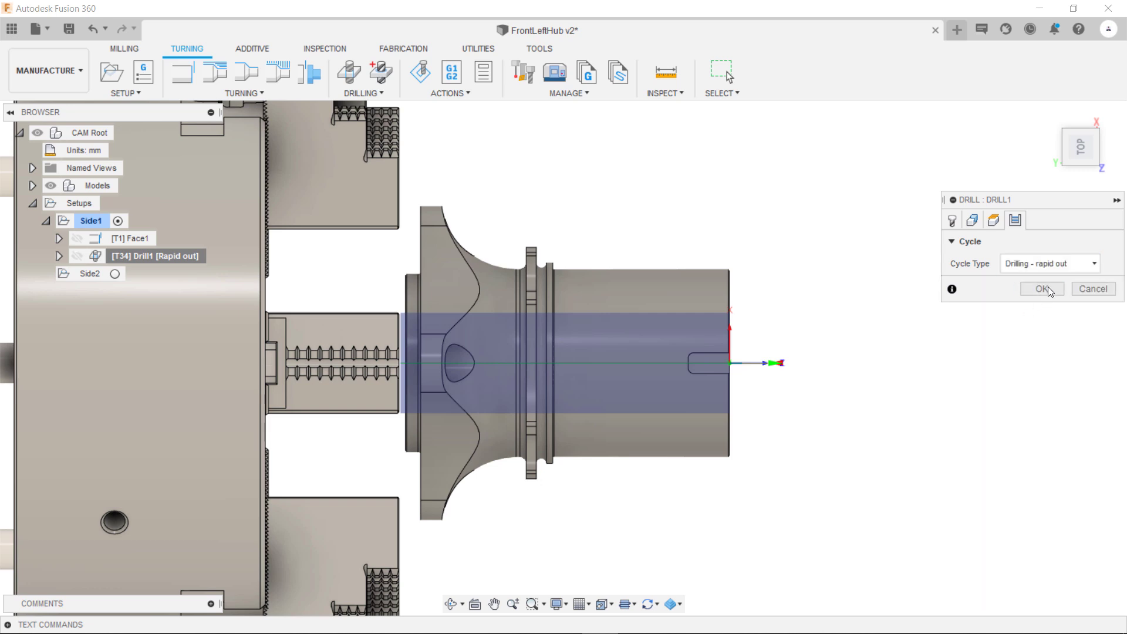
{"action": "left_click", "coordinate": [1043, 289]}
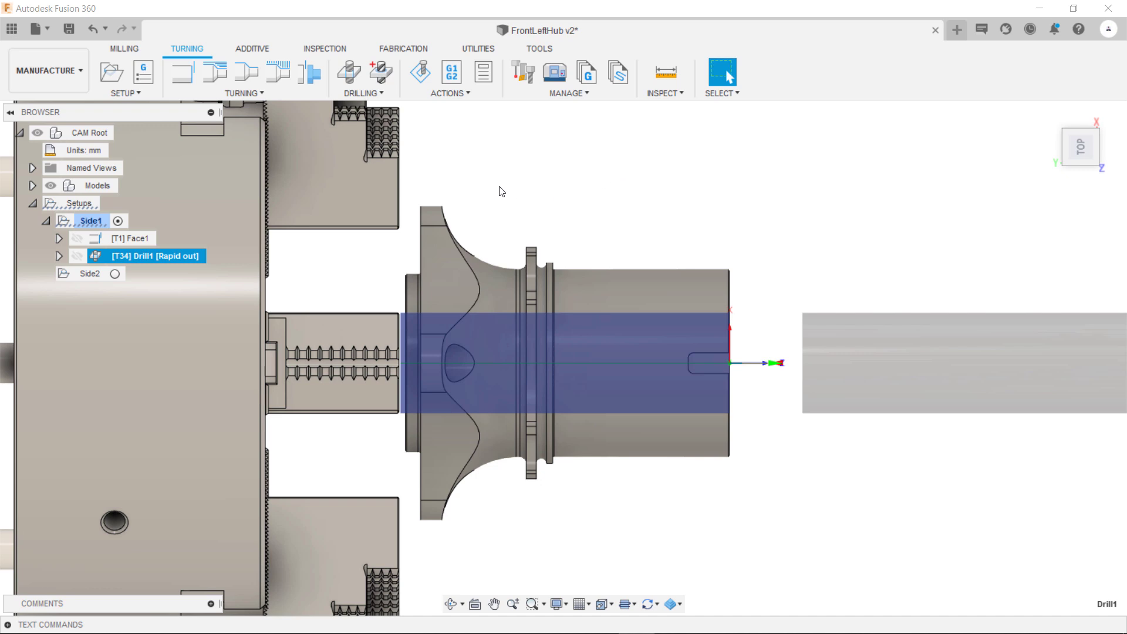
- Start a Turning Profile Roughing operation using the 35 - CNMG turning boring tool from the Mazak tools library with its Aluminium Roughing preset
{"action": "left_click", "coordinate": [259, 91]}
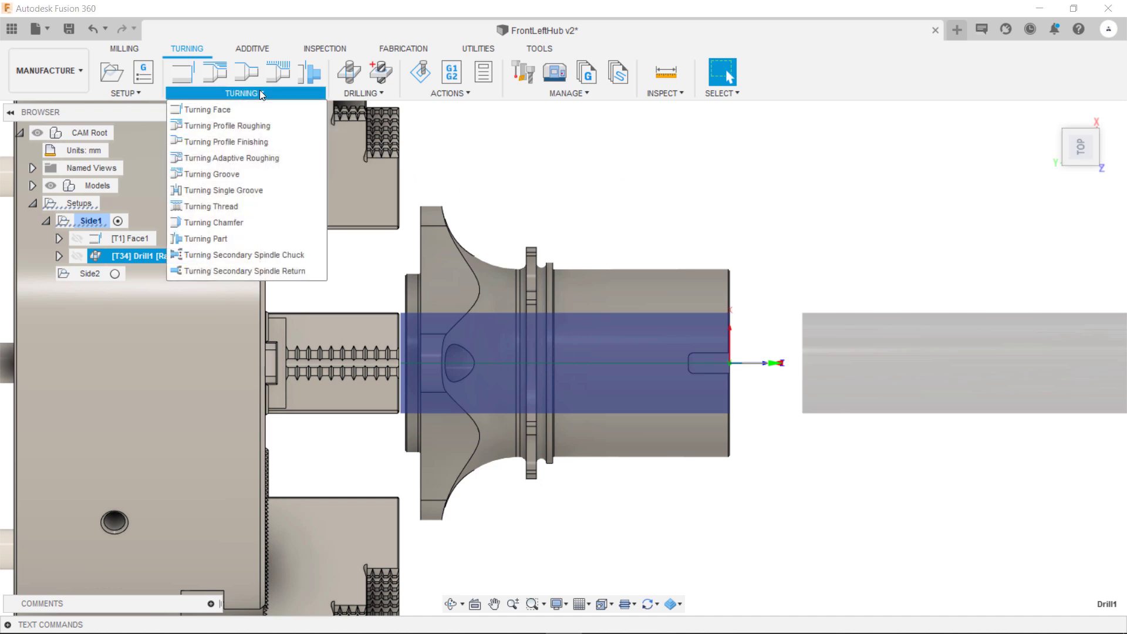
{"action": "left_click", "coordinate": [265, 122]}
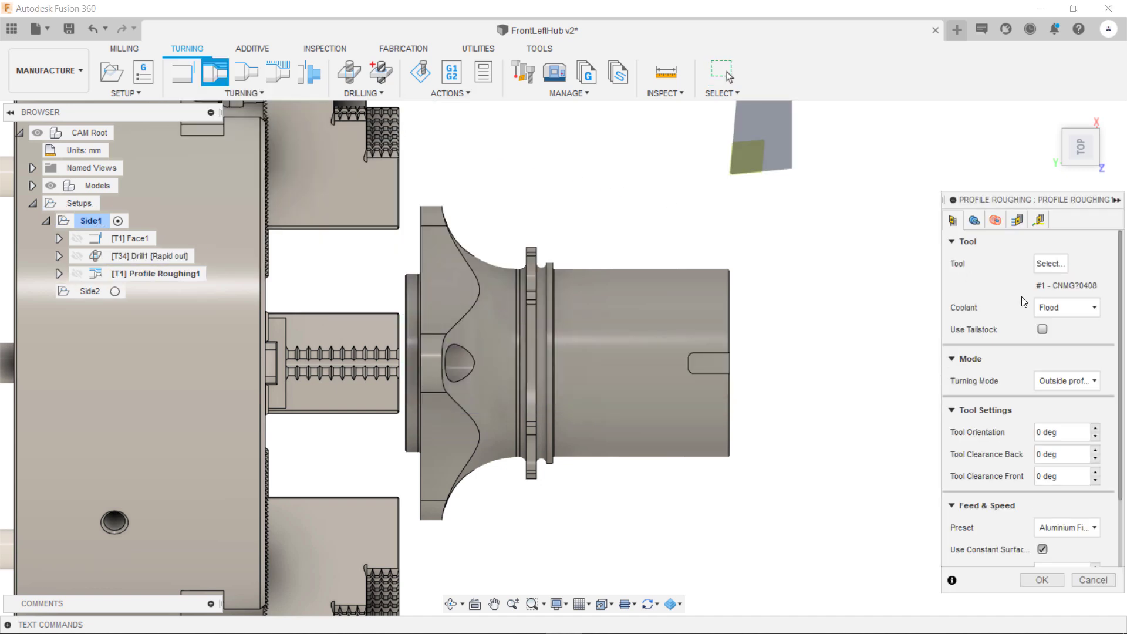
{"action": "left_click", "coordinate": [1055, 266]}
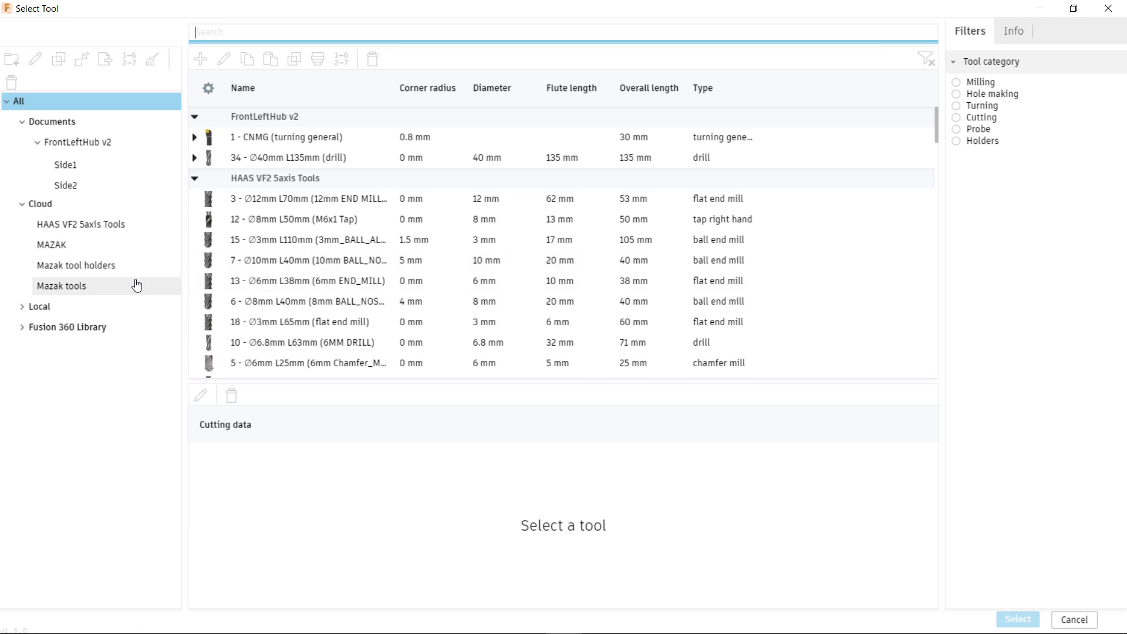
{"action": "left_click", "coordinate": [129, 291]}
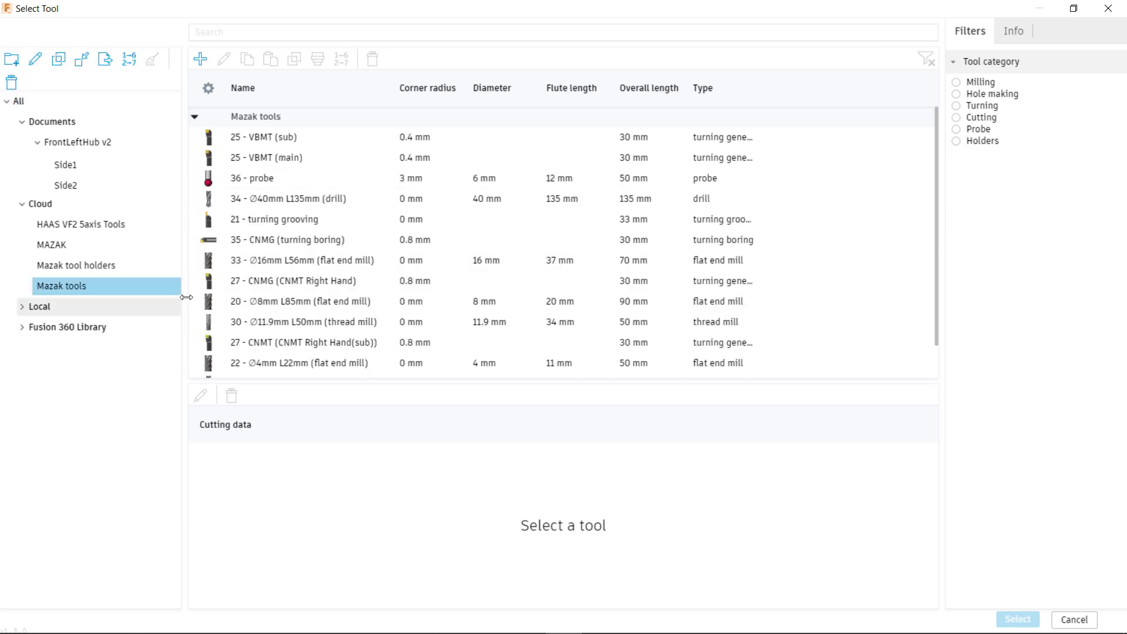
{"action": "left_click", "coordinate": [292, 240]}
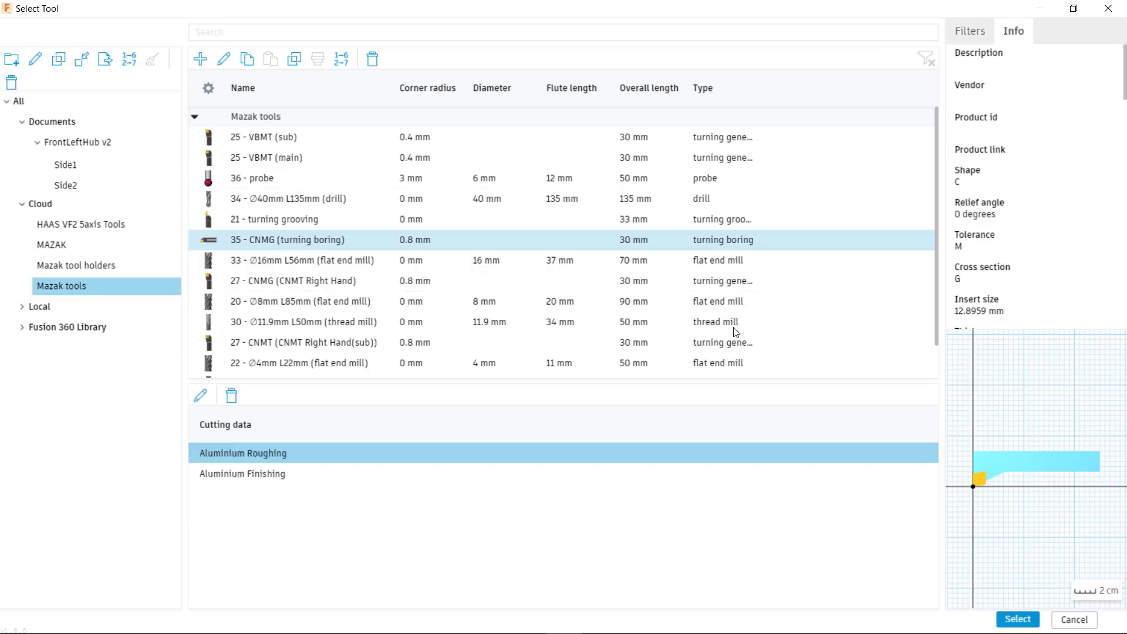
{"action": "left_click", "coordinate": [1017, 618]}
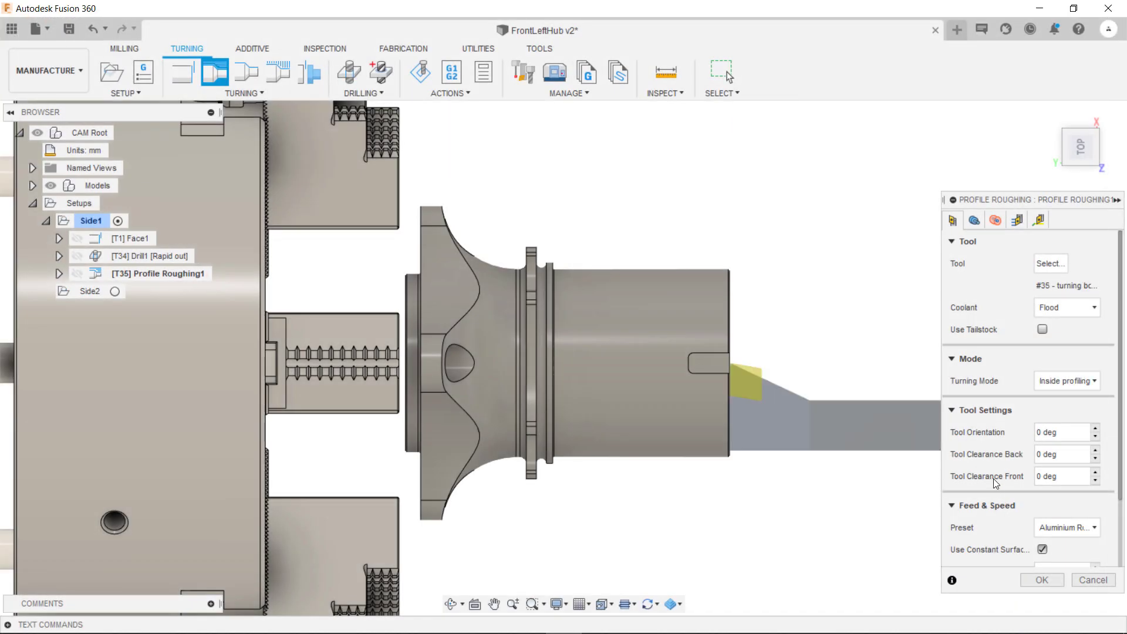
{"action": "left_click", "coordinate": [1097, 133]}
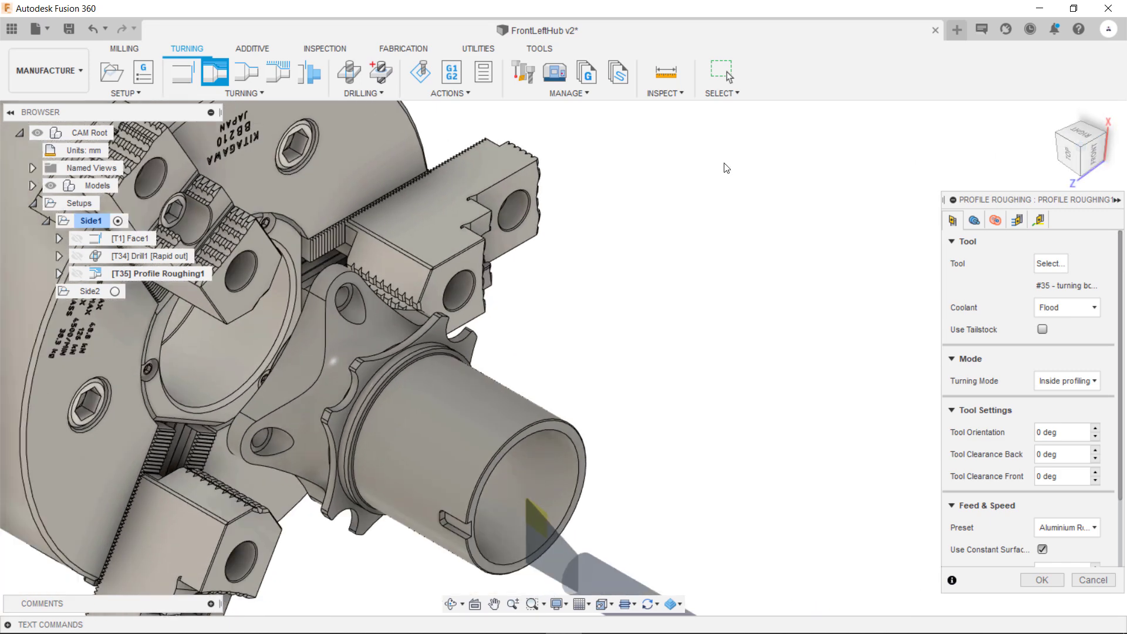
- Review the Profile Roughing tool's feeds and speeds and keep the Aluminium Roughing preset
{"action": "scroll", "coordinate": [700, 396], "scroll_direction": "up", "scroll_amount": 4}
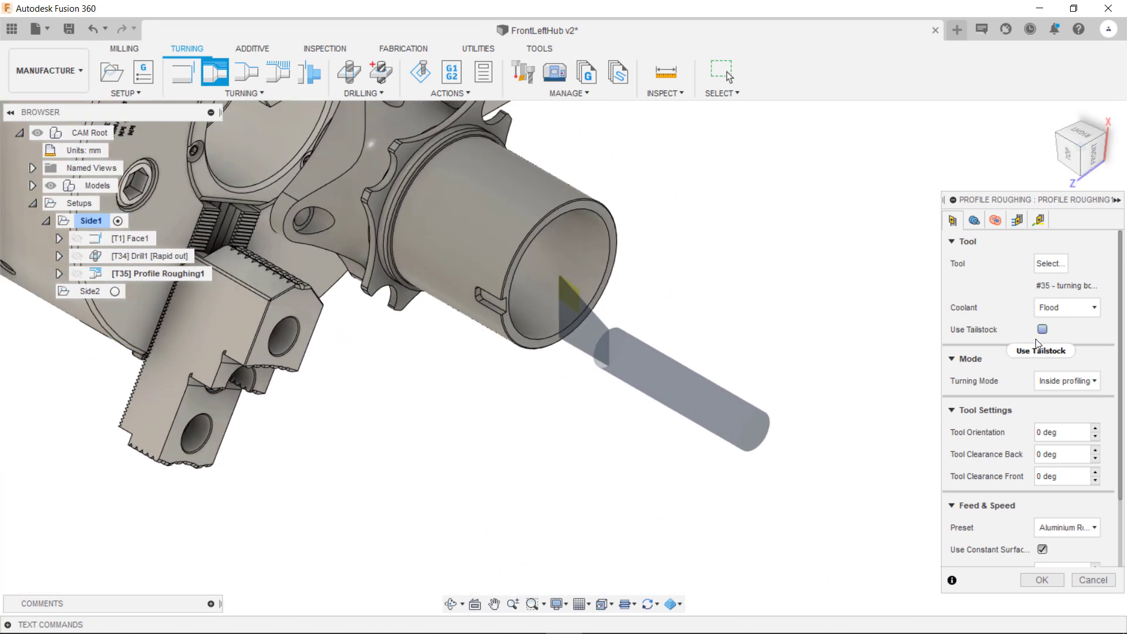
{"action": "scroll", "coordinate": [1024, 427], "scroll_direction": "down", "scroll_amount": 2}
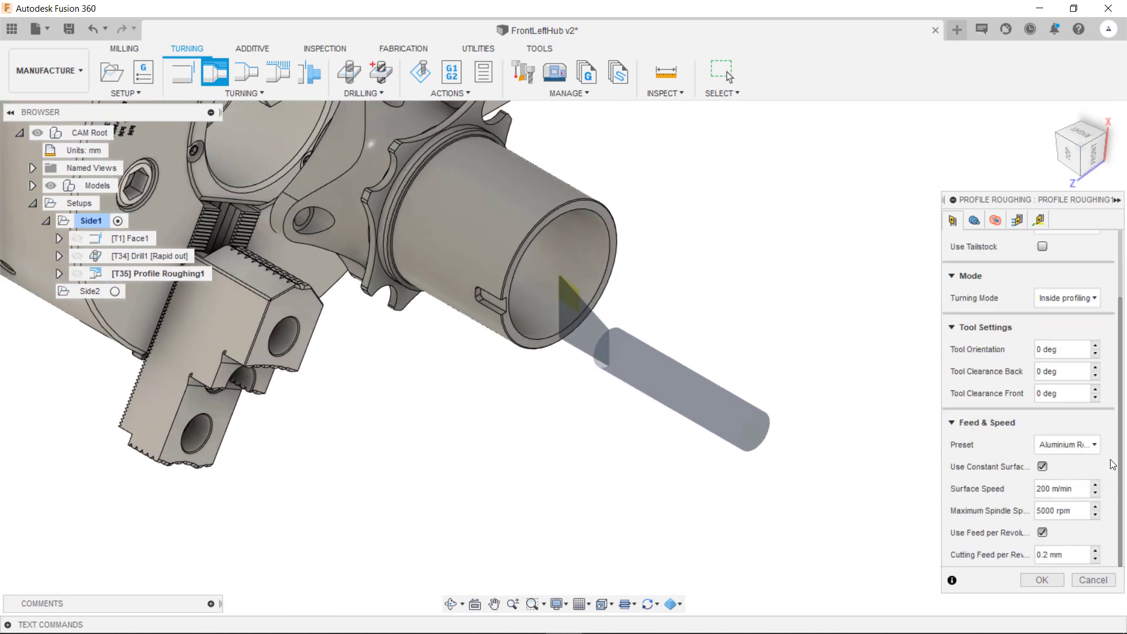
{"action": "left_click", "coordinate": [1094, 446]}
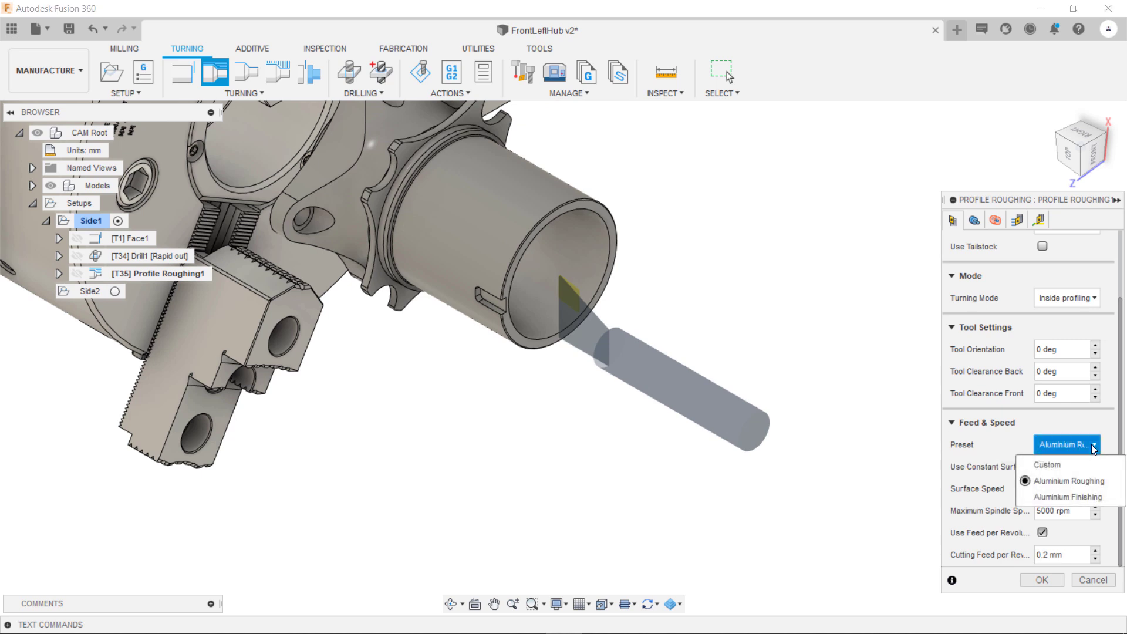
{"action": "left_click", "coordinate": [1076, 481]}
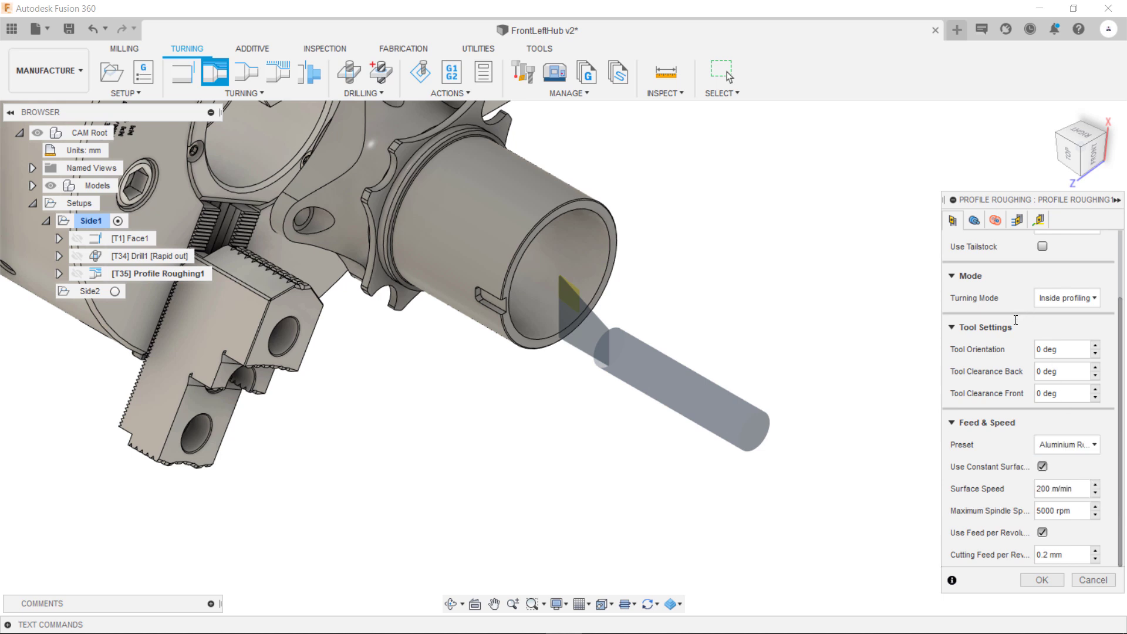
{"action": "scroll", "coordinate": [1015, 320], "scroll_direction": "up", "scroll_amount": 3}
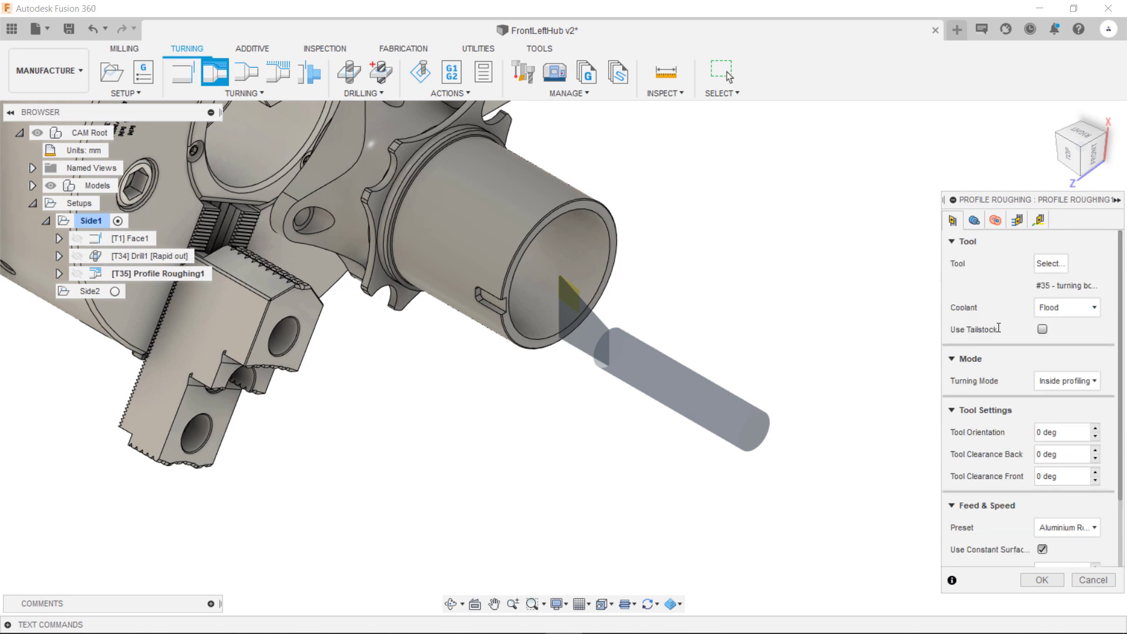
- Set the back offset of the Profile Roughing geometry to -1 mm from the model back, viewing the hub from the top
{"action": "left_click", "coordinate": [974, 222]}
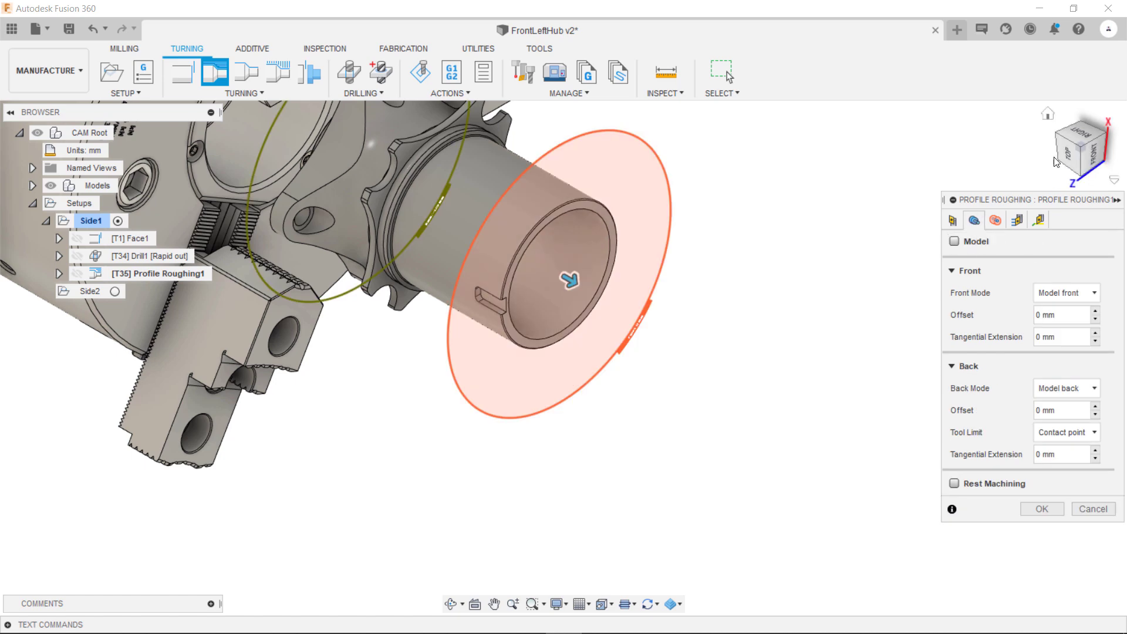
{"action": "left_click", "coordinate": [1068, 154]}
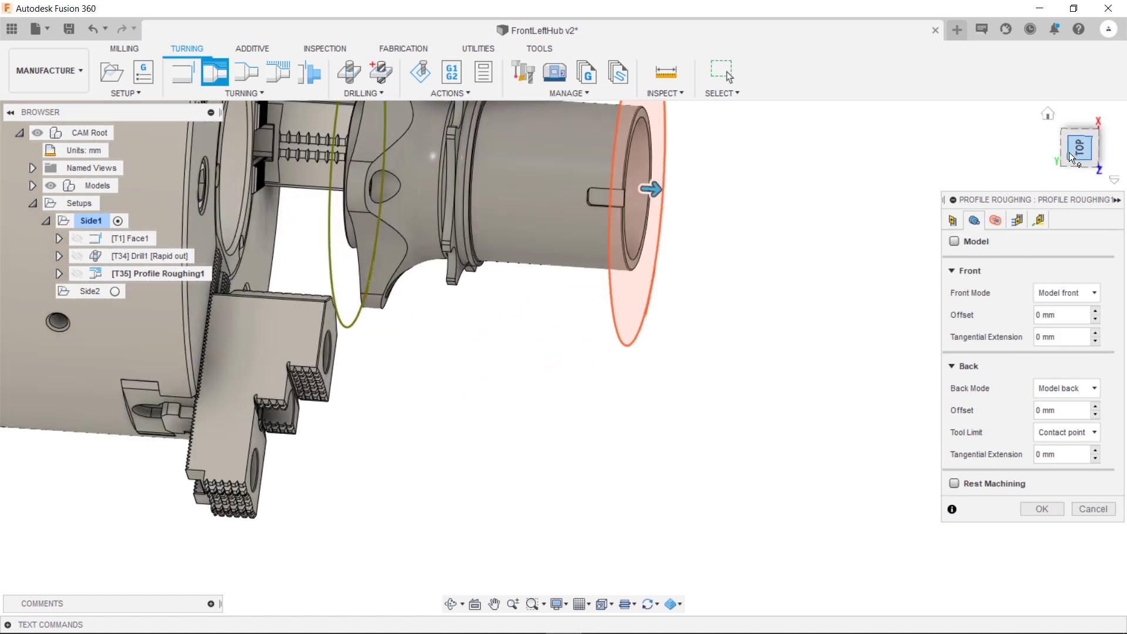
{"action": "scroll", "coordinate": [684, 135], "scroll_direction": "up", "scroll_amount": 4}
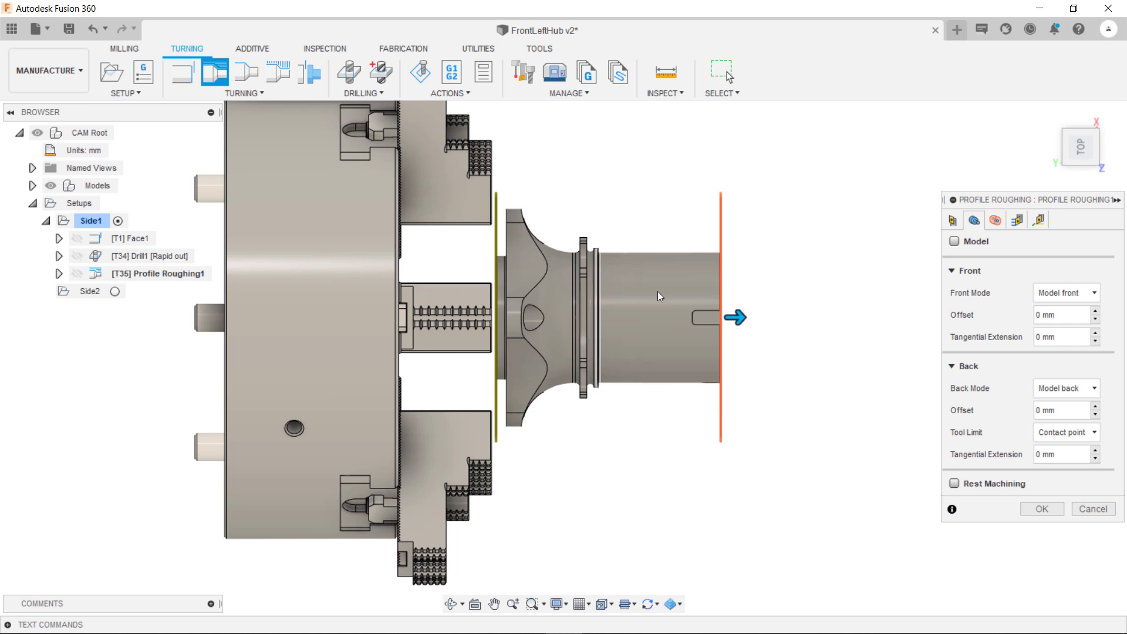
{"action": "double_click", "coordinate": [1043, 411]}
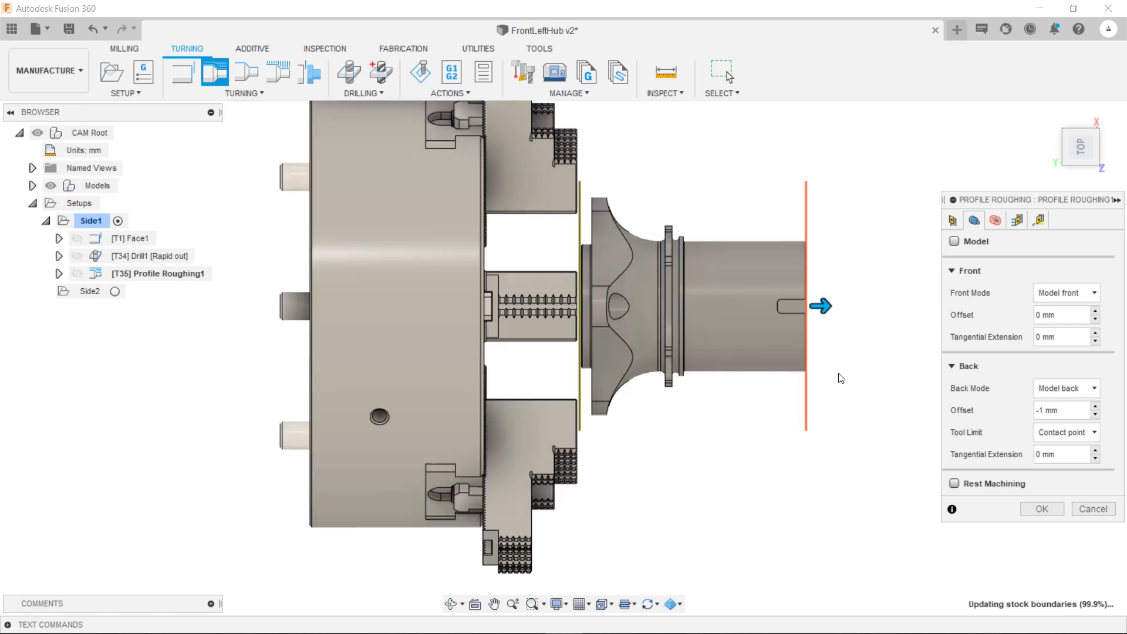
- Define the Profile Roughing inner radius by a diameter of 40 mm
{"action": "left_click", "coordinate": [1000, 226]}
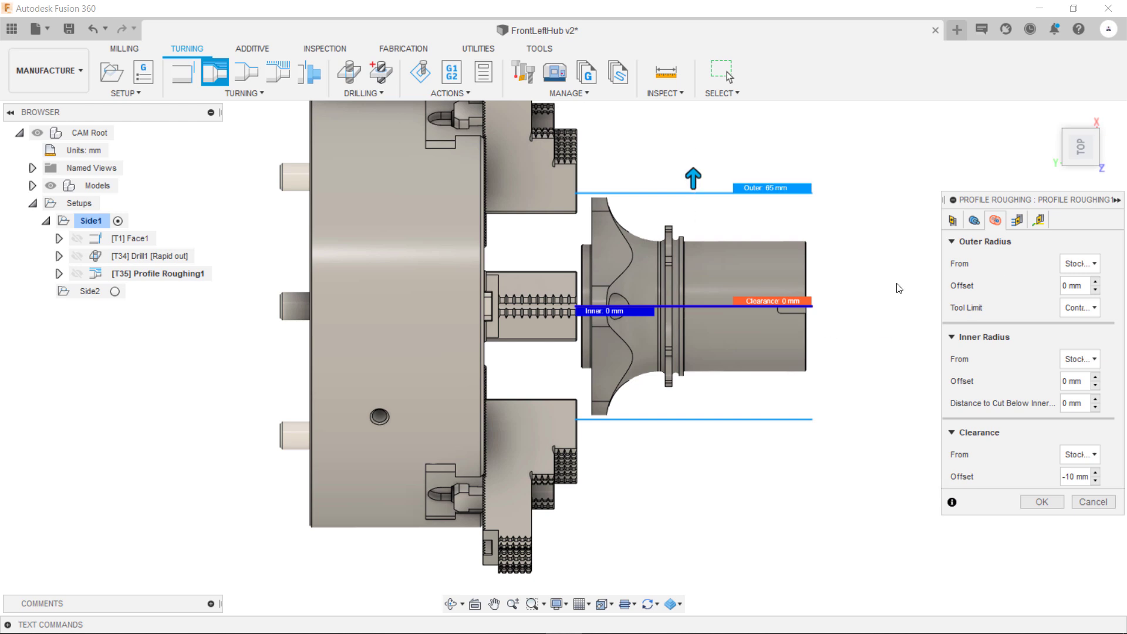
{"action": "left_click", "coordinate": [1095, 360]}
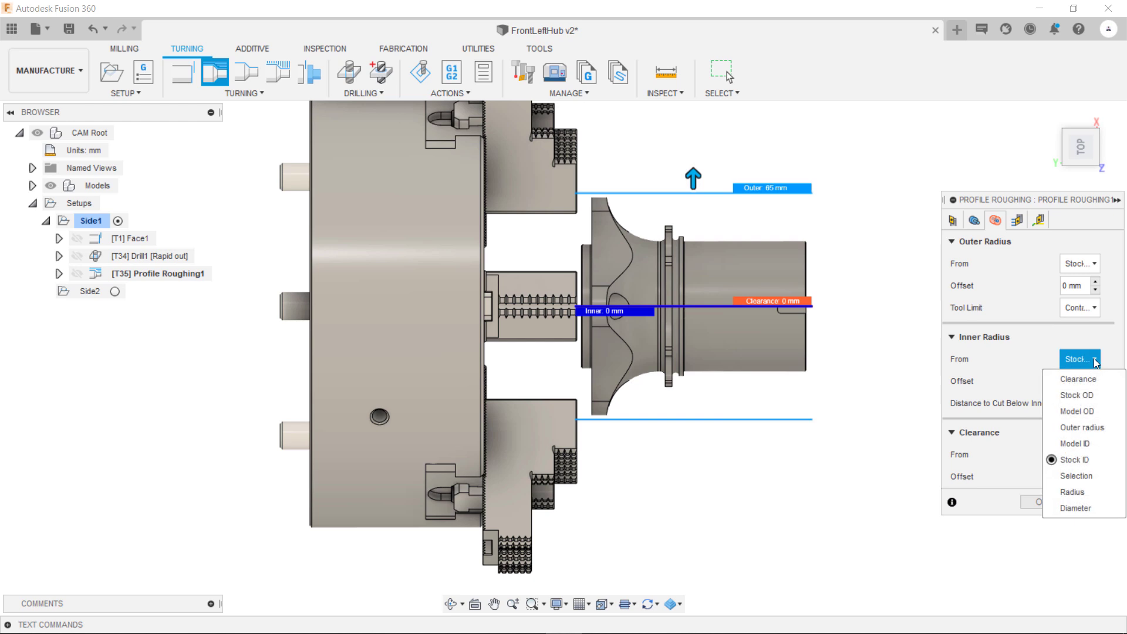
{"action": "left_click", "coordinate": [1081, 507]}
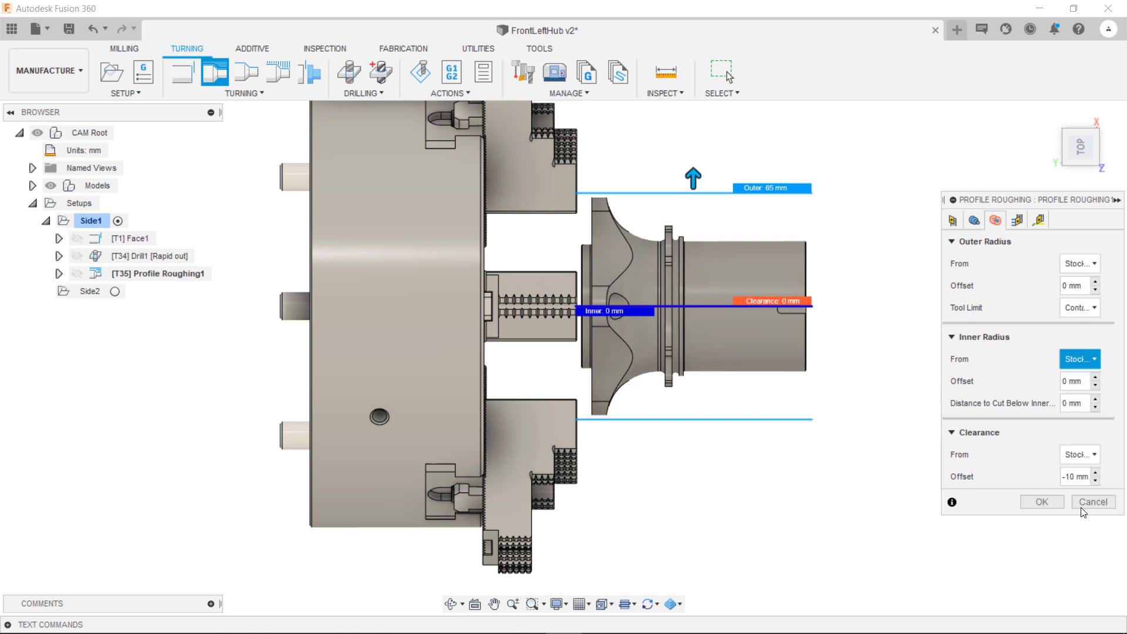
{"action": "double_click", "coordinate": [1064, 382]}
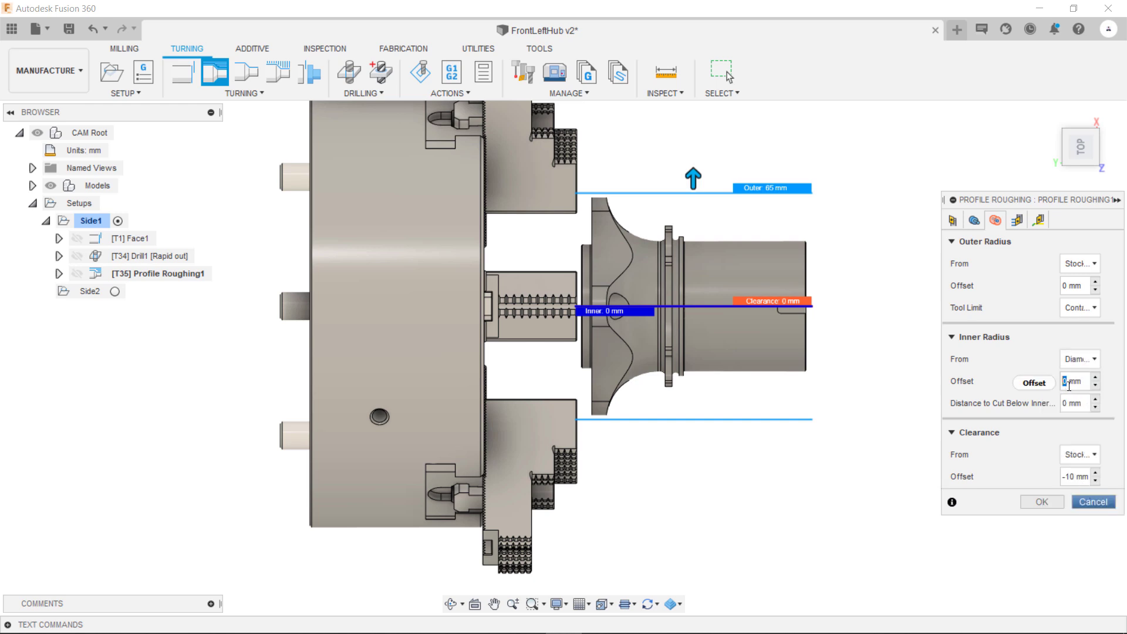
{"action": "type", "text": "40"}
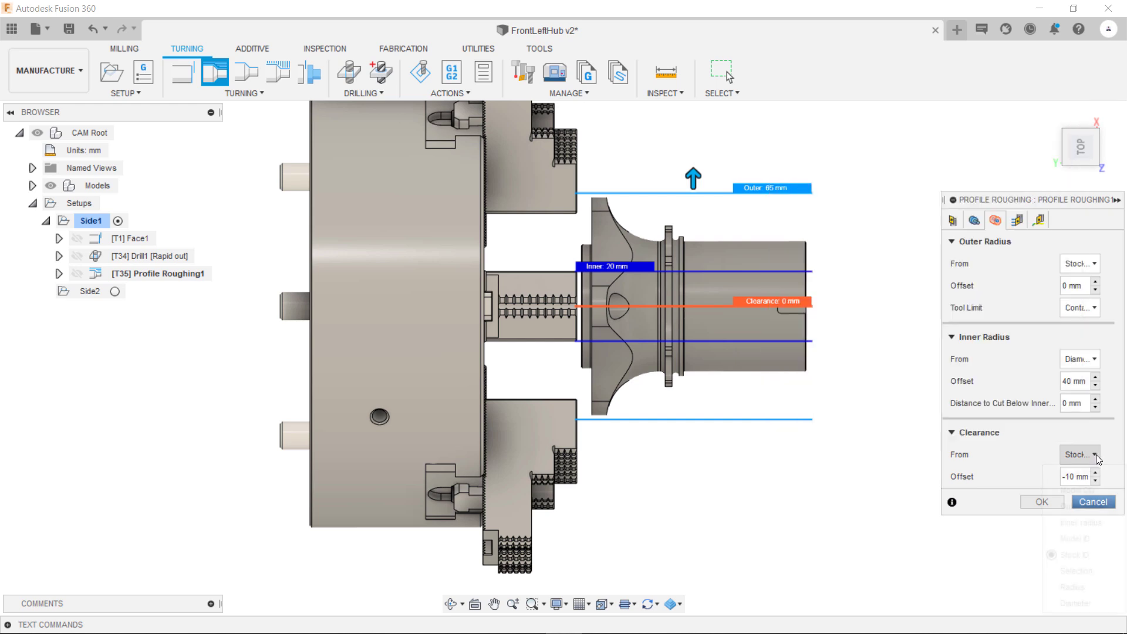
- Define the Profile Roughing clearance by a diameter of 38 mm
{"action": "left_click", "coordinate": [1097, 454]}
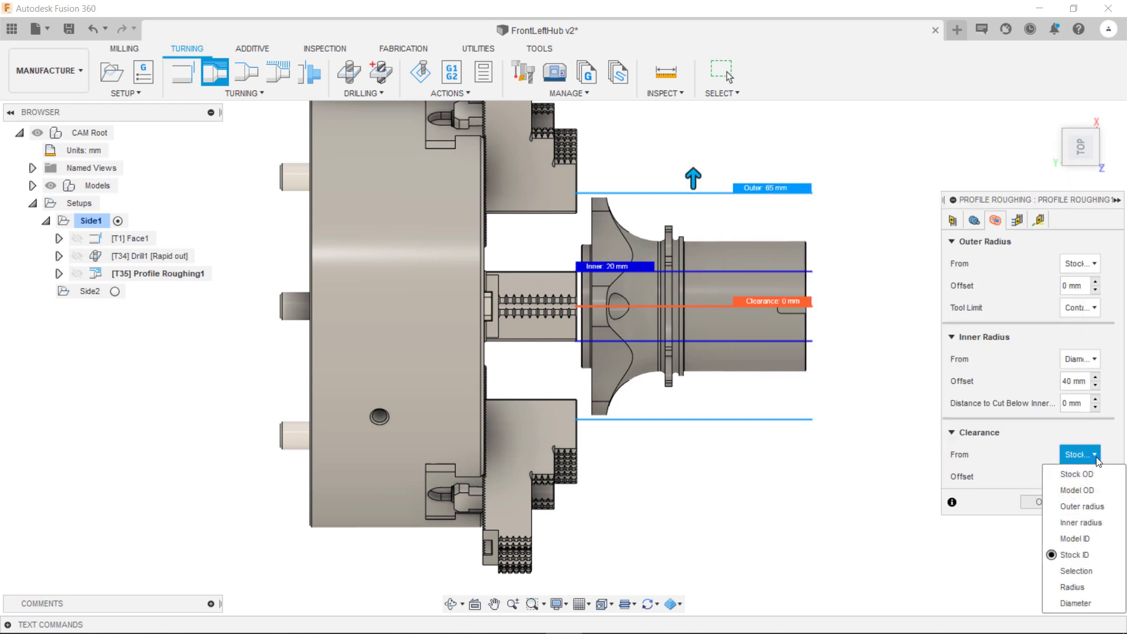
{"action": "left_click", "coordinate": [1086, 603]}
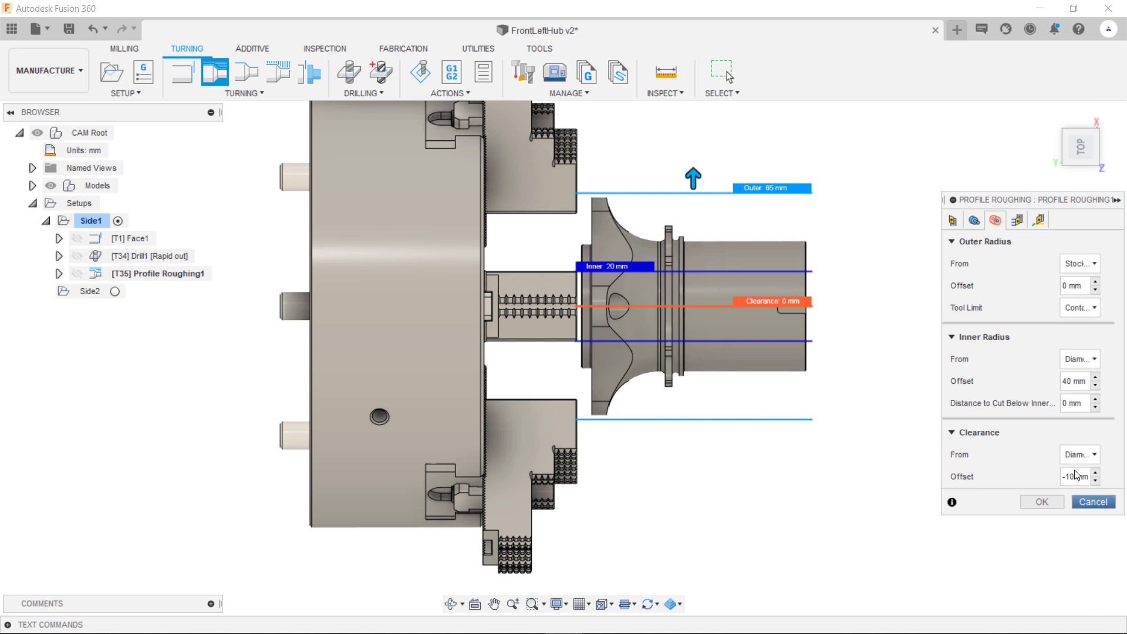
{"action": "left_click_drag", "start_coordinate": [1073, 478], "coordinate": [1059, 480]}
{"action": "type", "text": "38"}
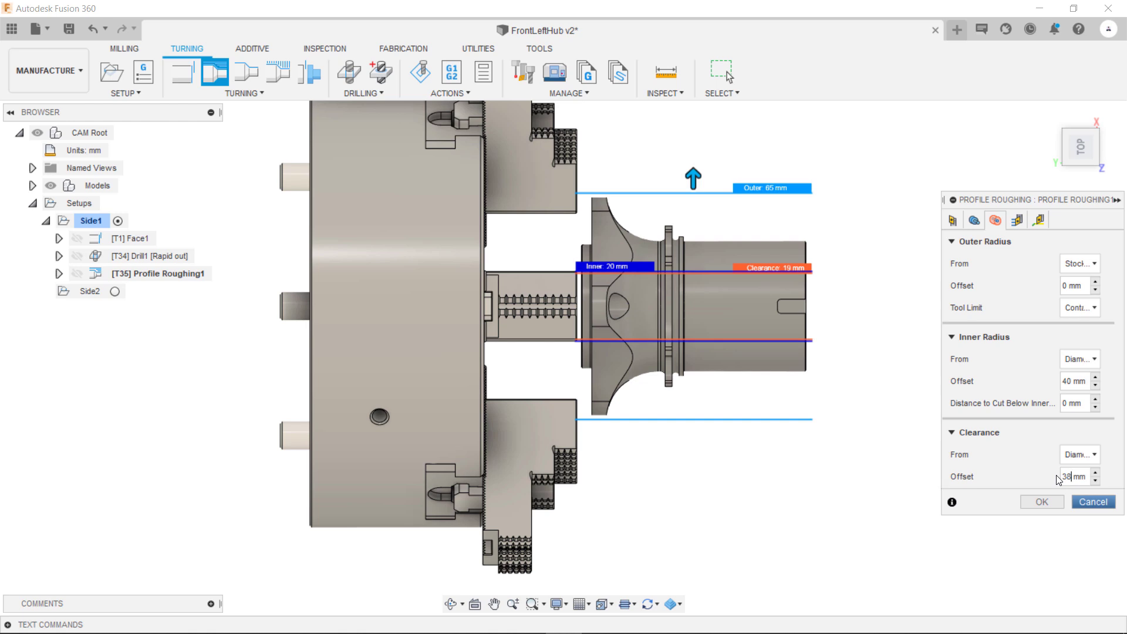
- Set the Profile Roughing passes to Don't allow grooving
{"action": "left_click", "coordinate": [1026, 223]}
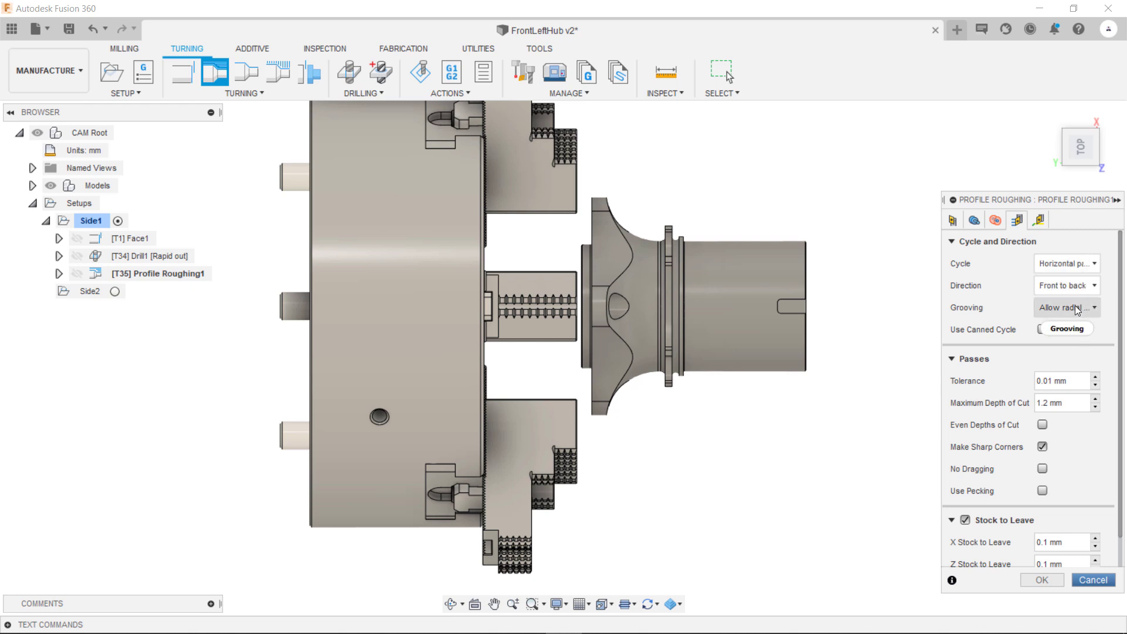
{"action": "mouse_move", "coordinate": [1077, 308]}
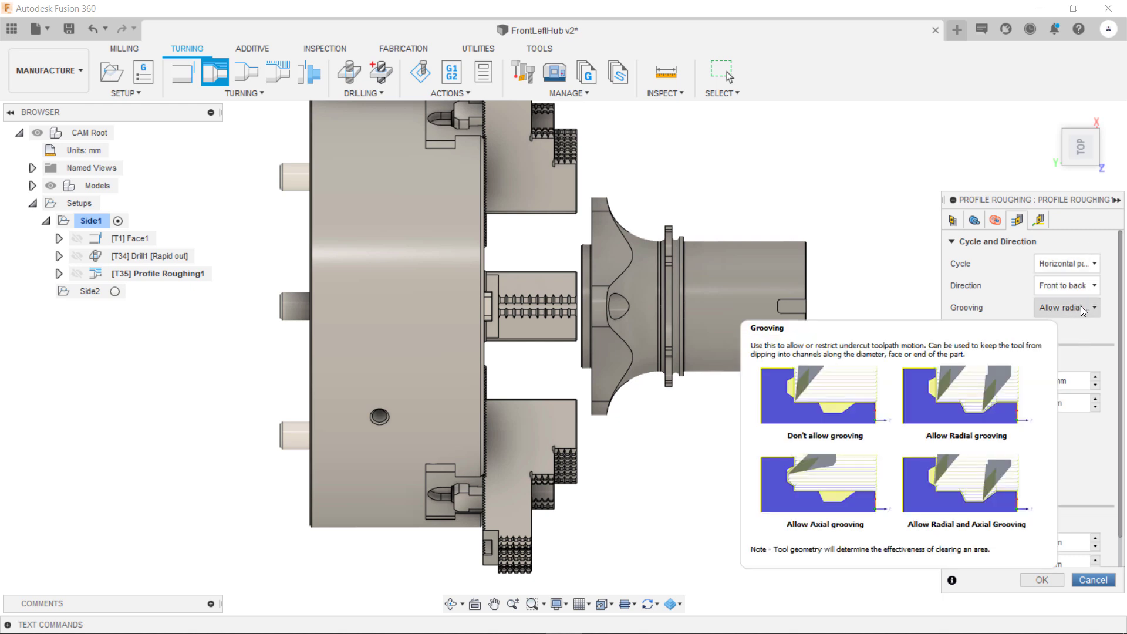
{"action": "left_click", "coordinate": [1086, 306]}
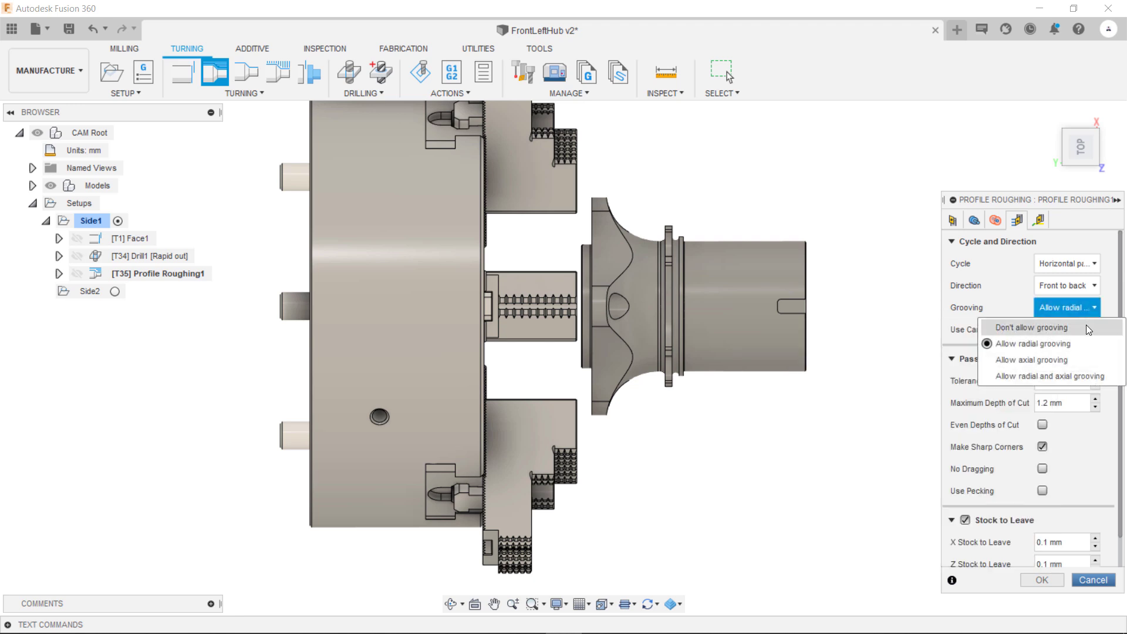
{"action": "left_click", "coordinate": [1038, 328]}
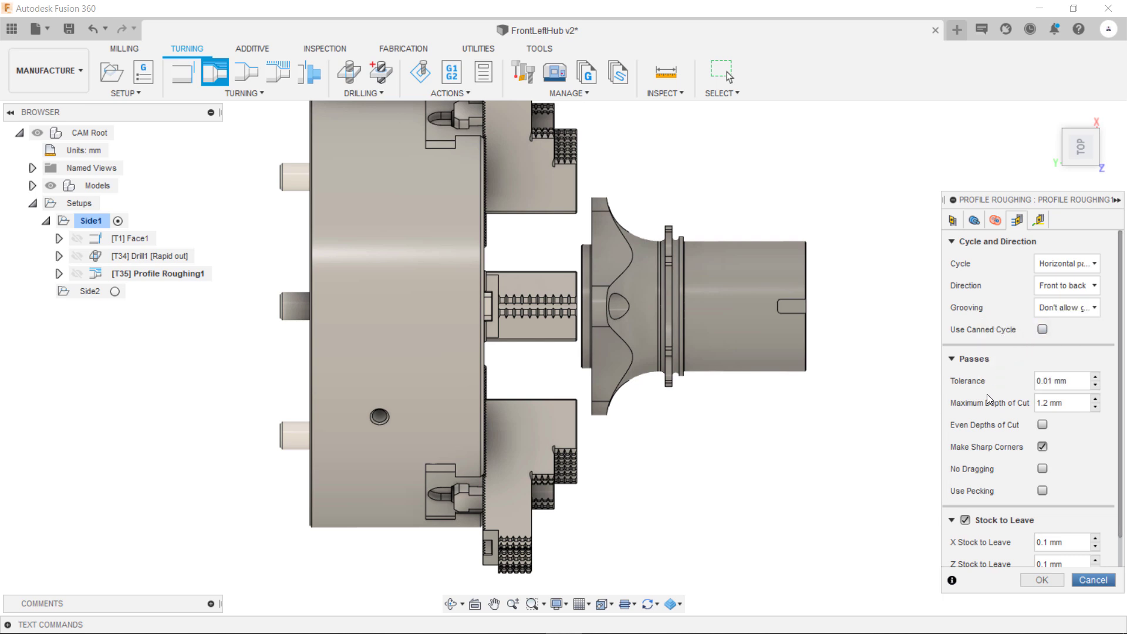
- Set the maximum depth of cut to 2 mm and the X stock to leave to 0.2 mm, and create the Profile Roughing operation
{"action": "scroll", "coordinate": [988, 394], "scroll_direction": "down", "scroll_amount": 1}
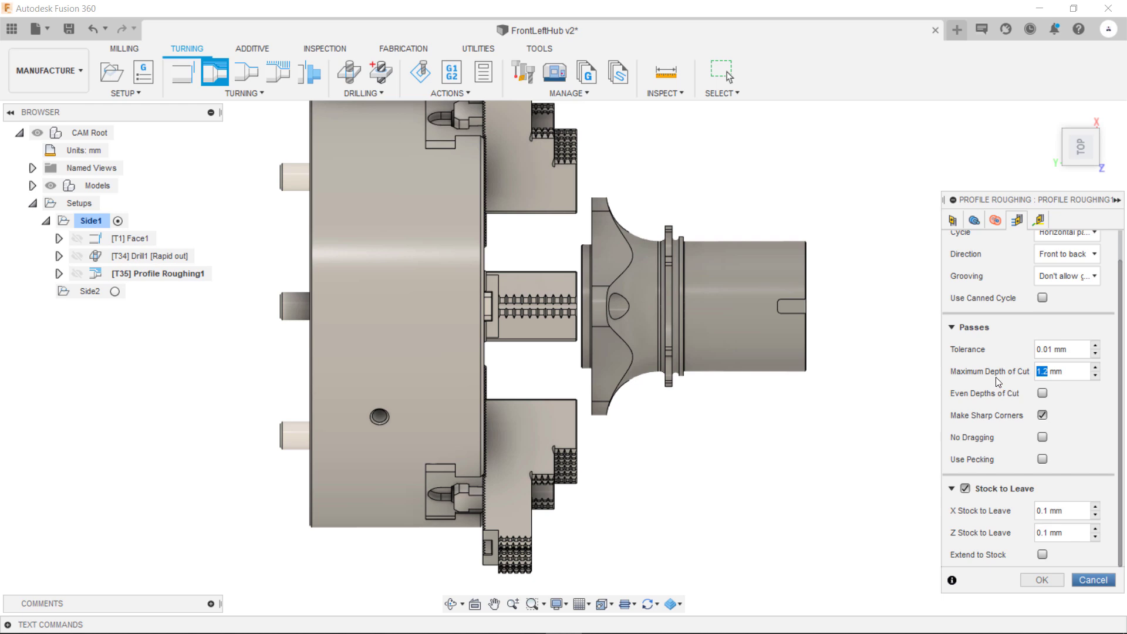
{"action": "double_click", "coordinate": [1047, 371]}
{"action": "type", "text": "2"}
{"action": "left_click", "coordinate": [1047, 511]}
{"action": "key", "text": "shift+Left"}
{"action": "type", "text": "2"}
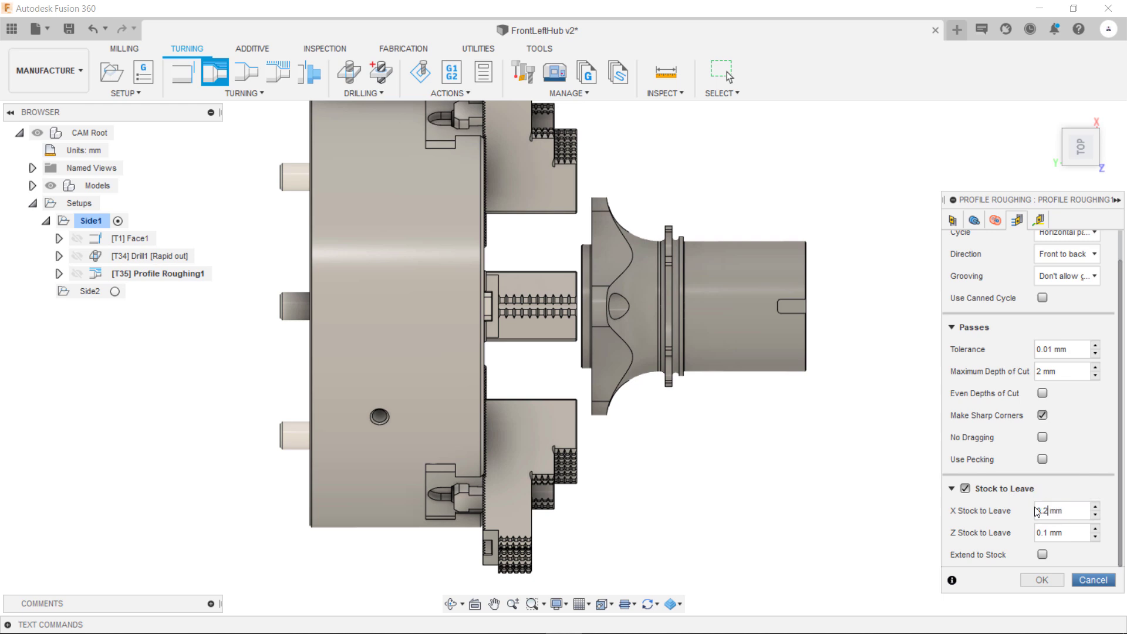
{"action": "left_click", "coordinate": [1061, 534]}
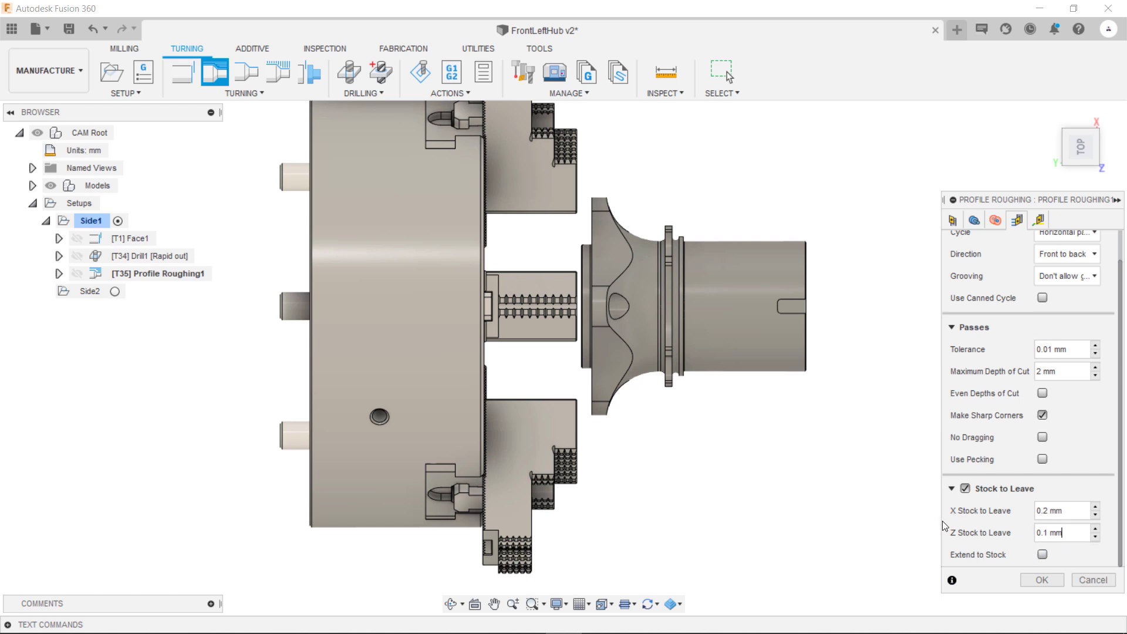
{"action": "left_click", "coordinate": [1041, 579]}
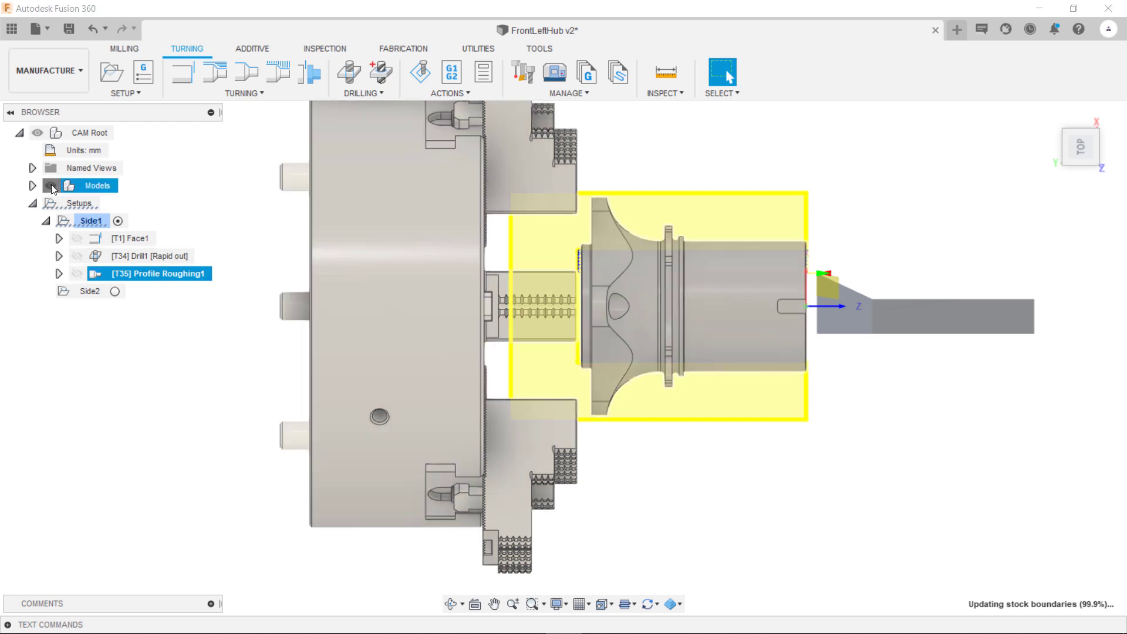
- Hide the models and examine the internal roughing passes along the full depth of the bore
{"action": "left_click", "coordinate": [51, 186]}
{"action": "scroll", "coordinate": [635, 255], "scroll_direction": "up", "scroll_amount": 3}
{"action": "scroll", "coordinate": [556, 251], "scroll_direction": "up", "scroll_amount": 5}
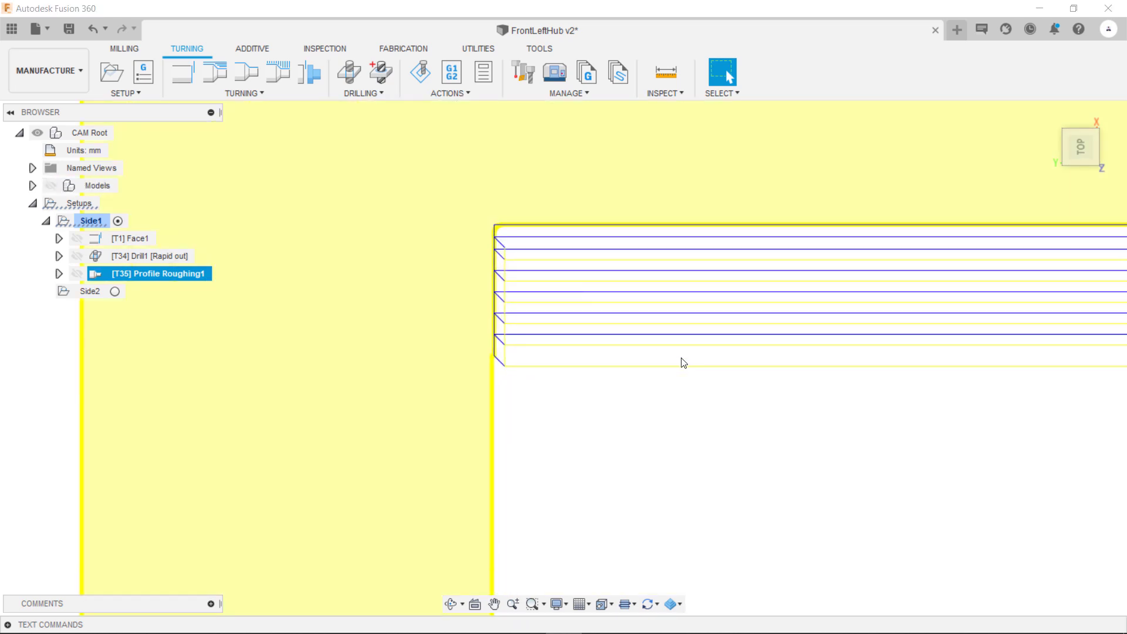
{"action": "scroll", "coordinate": [681, 361], "scroll_direction": "down", "scroll_amount": 5}
{"action": "scroll", "coordinate": [988, 349], "scroll_direction": "up", "scroll_amount": 5}
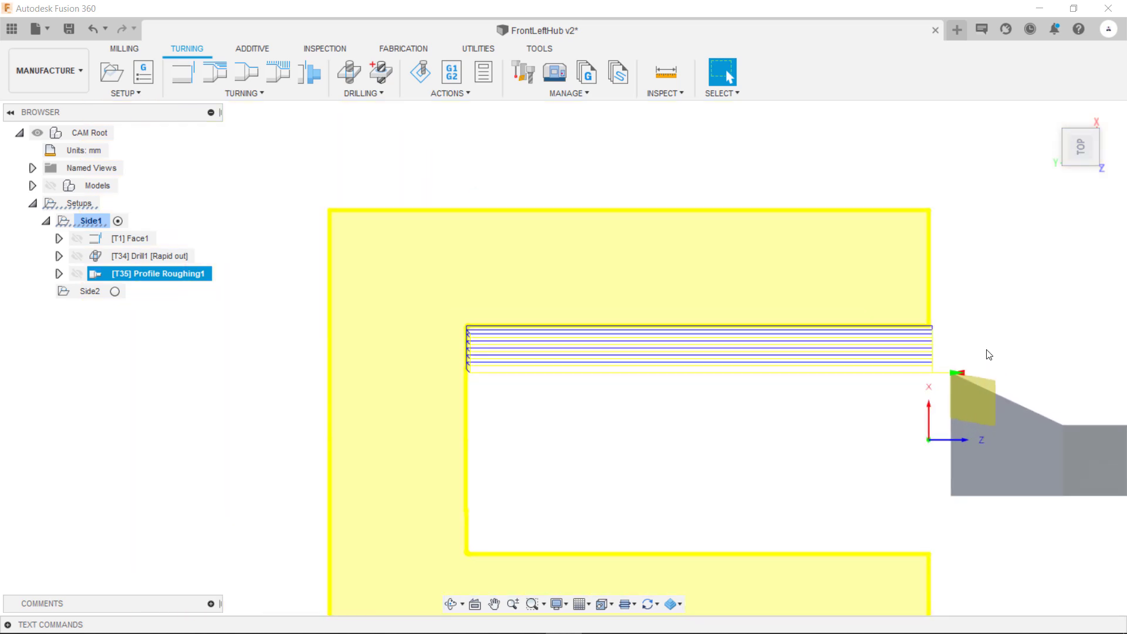
{"action": "left_click", "coordinate": [991, 356]}
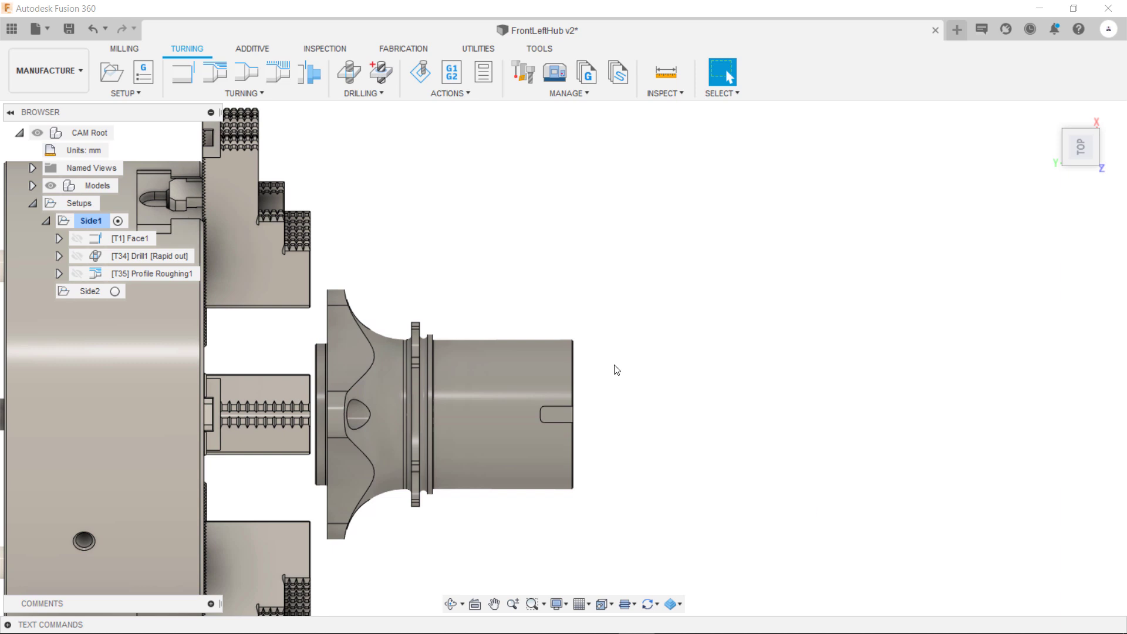
- Create a derived Turning Profile Finishing operation from Profile Roughing1 in Side1
{"action": "left_click", "coordinate": [285, 94]}
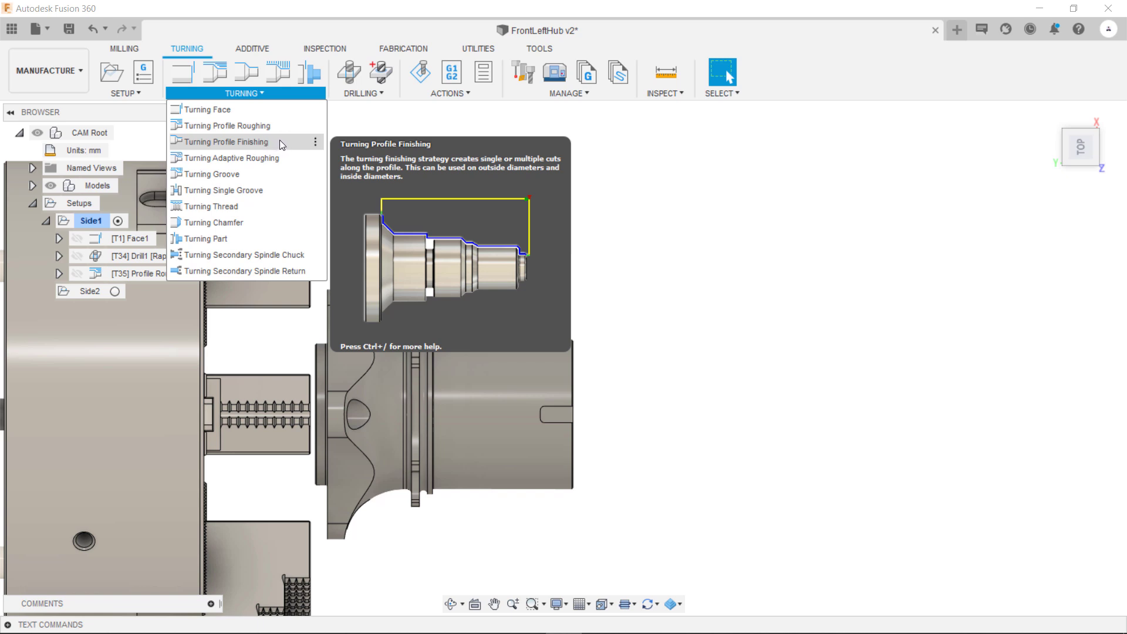
{"action": "left_click", "coordinate": [636, 180]}
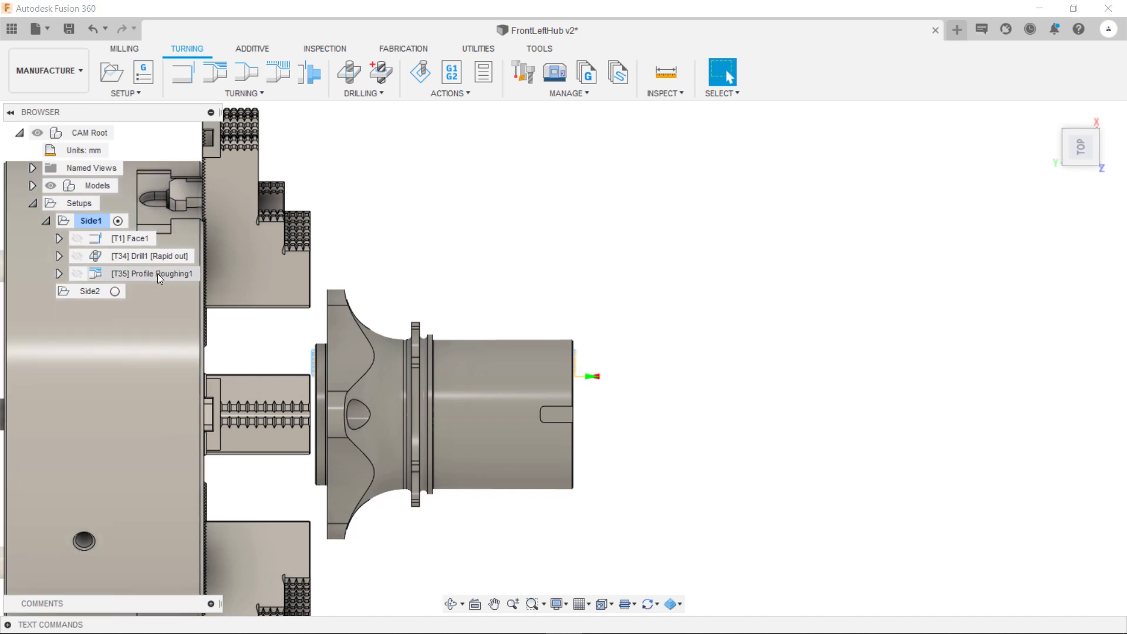
{"action": "left_click", "coordinate": [157, 274]}
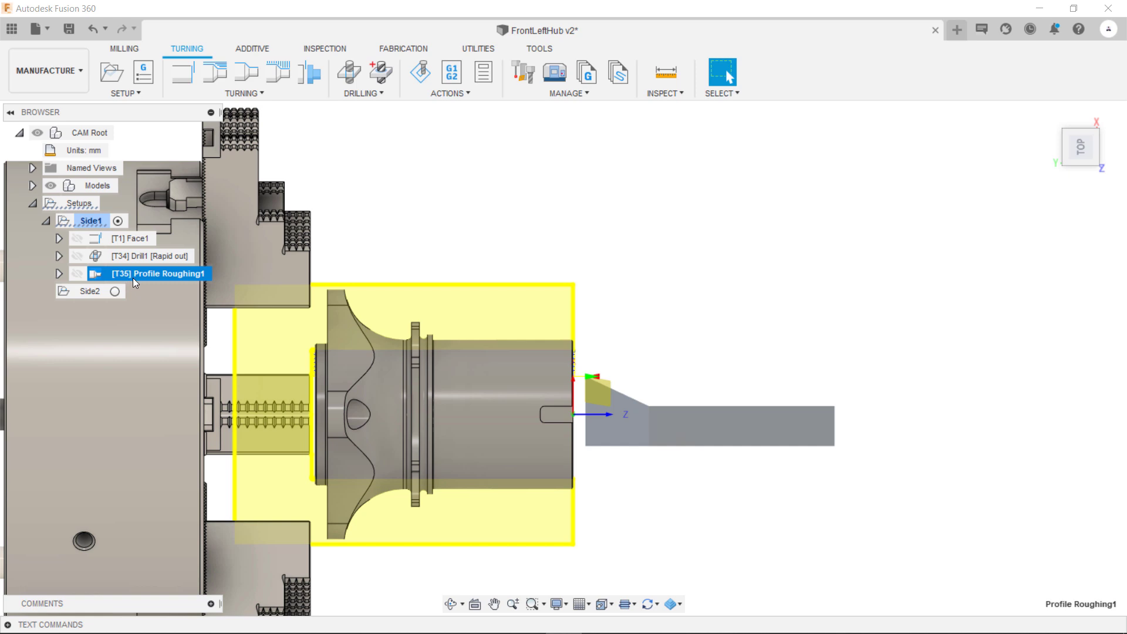
{"action": "right_click", "coordinate": [146, 273]}
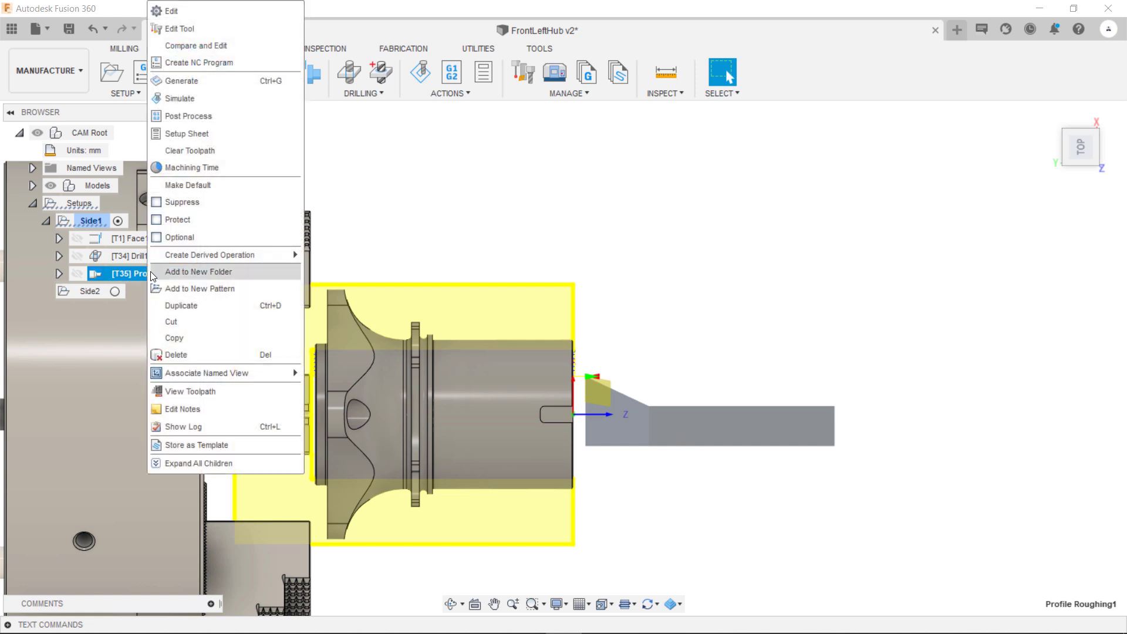
{"action": "mouse_move", "coordinate": [189, 257]}
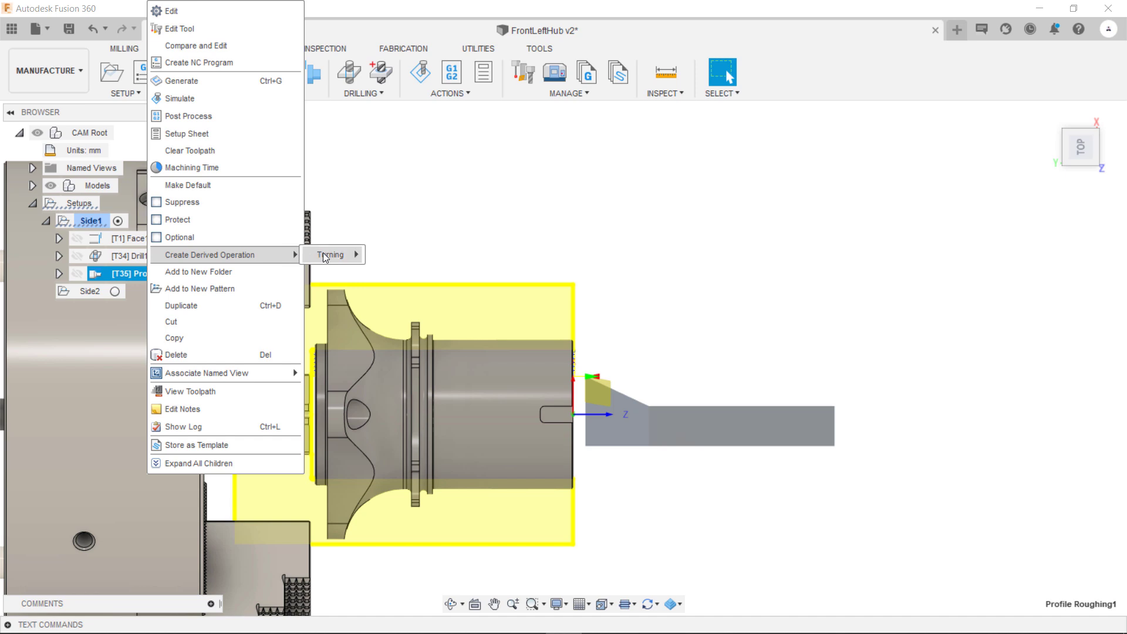
{"action": "mouse_move", "coordinate": [326, 254]}
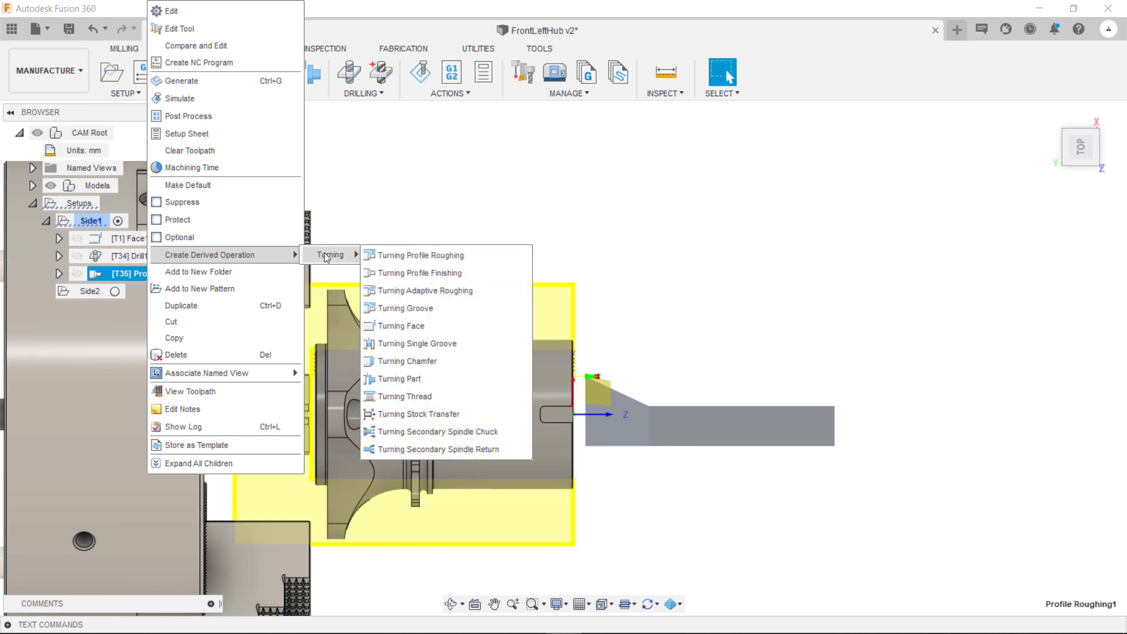
{"action": "left_click", "coordinate": [455, 274]}
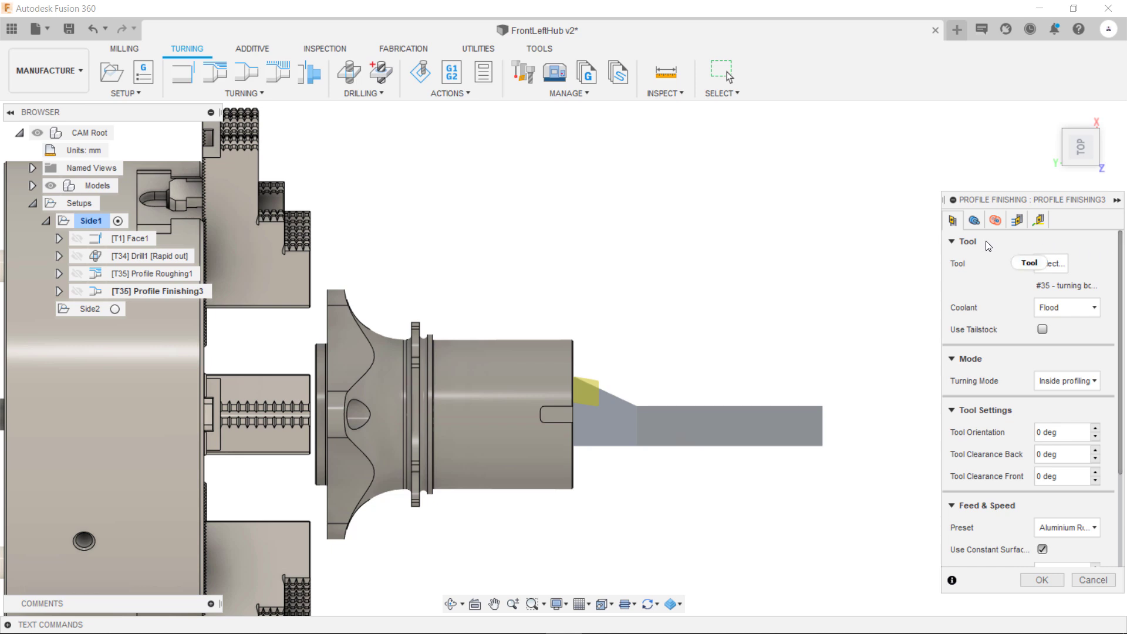
- Set the Profile Finishing feed and speed preset to Aluminium Finishing, keep the inherited geometry and radii, and create the operation
{"action": "scroll", "coordinate": [1024, 440], "scroll_direction": "down", "scroll_amount": 3}
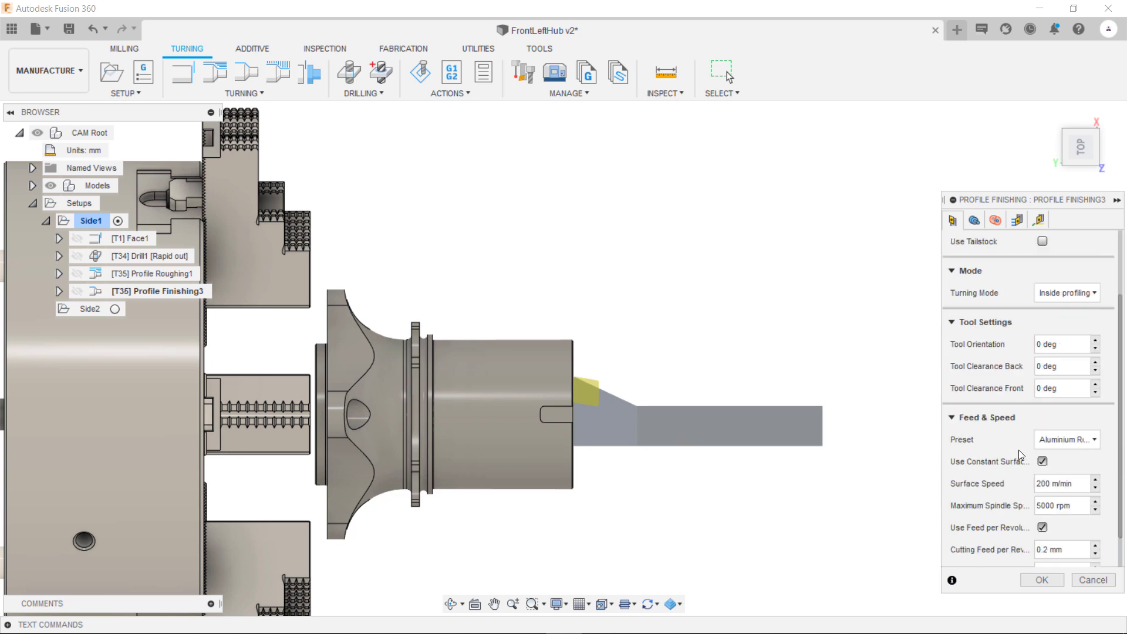
{"action": "left_click", "coordinate": [1092, 438]}
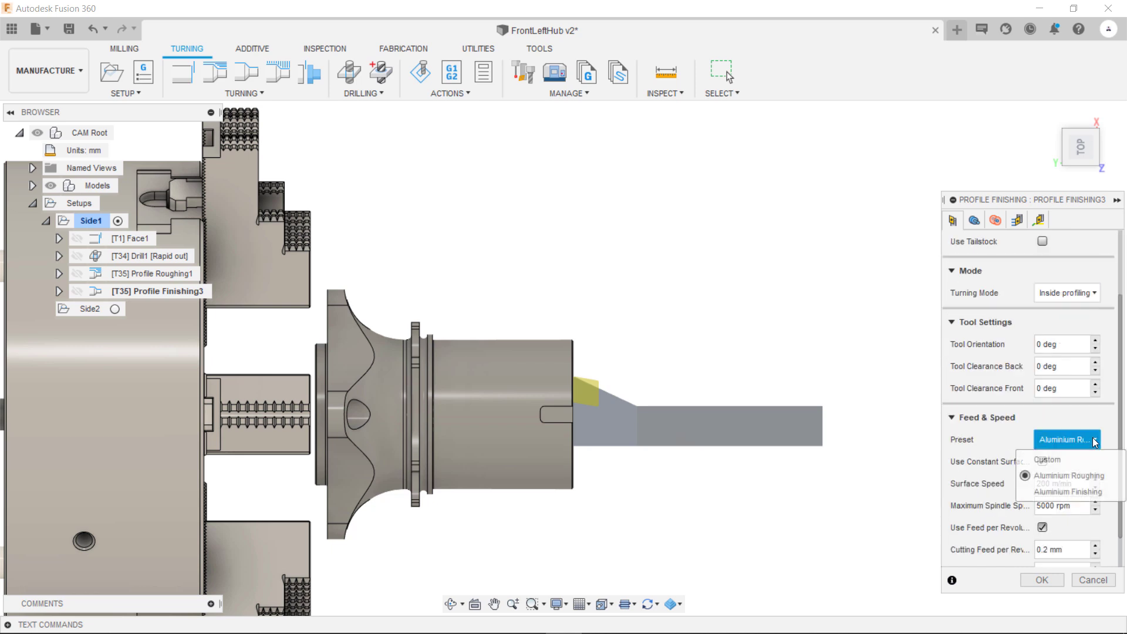
{"action": "left_click", "coordinate": [1069, 491]}
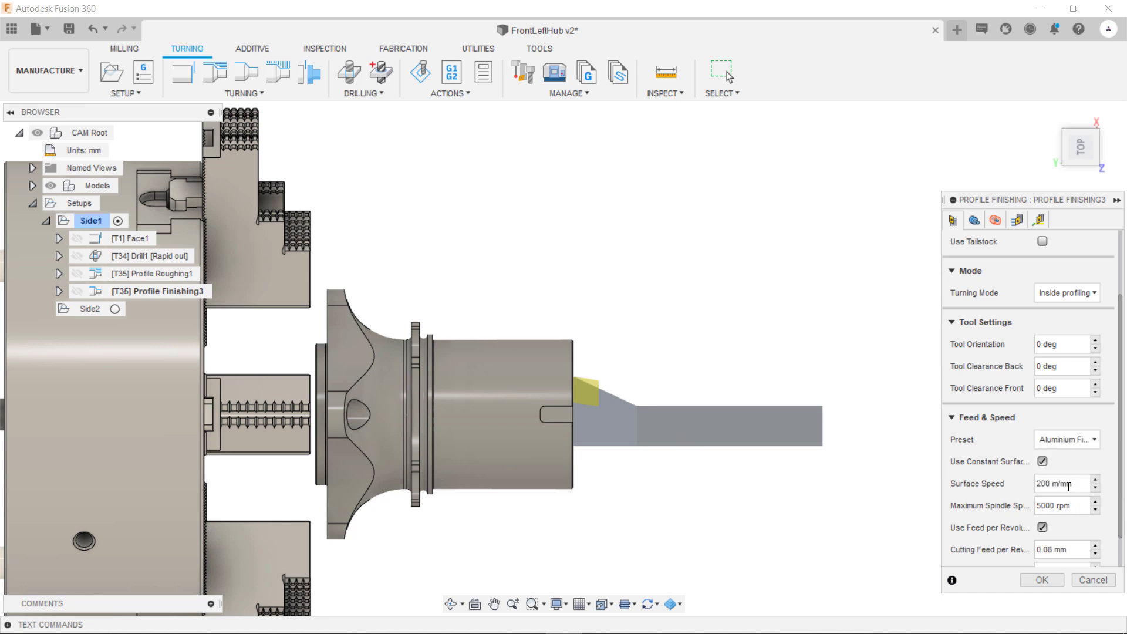
{"action": "scroll", "coordinate": [1024, 453], "scroll_direction": "up", "scroll_amount": 3}
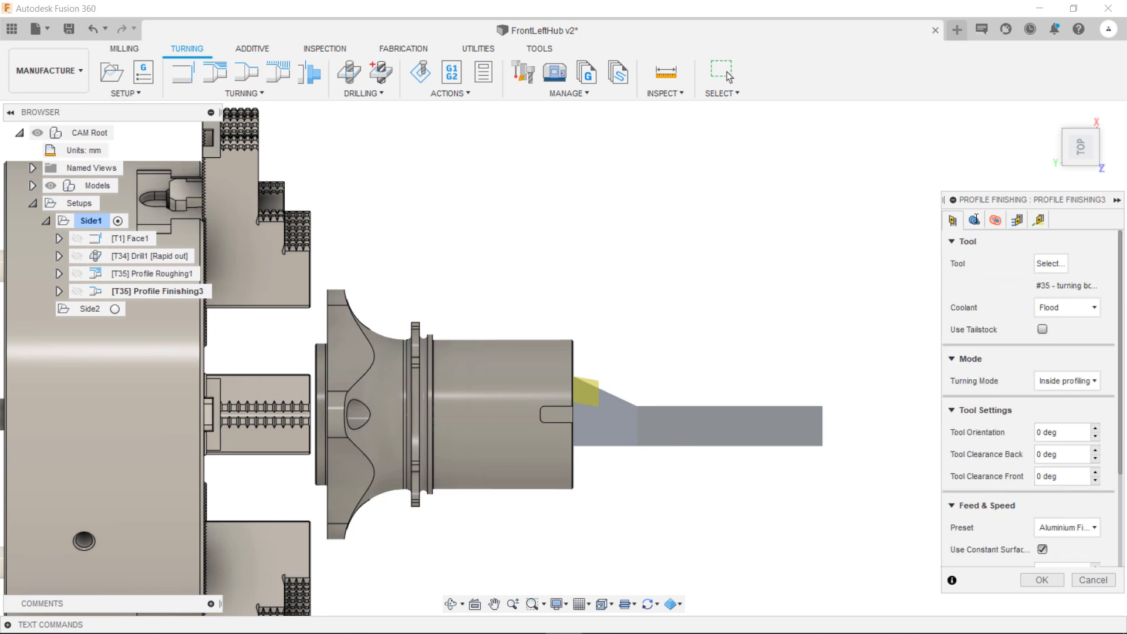
{"action": "left_click", "coordinate": [975, 219]}
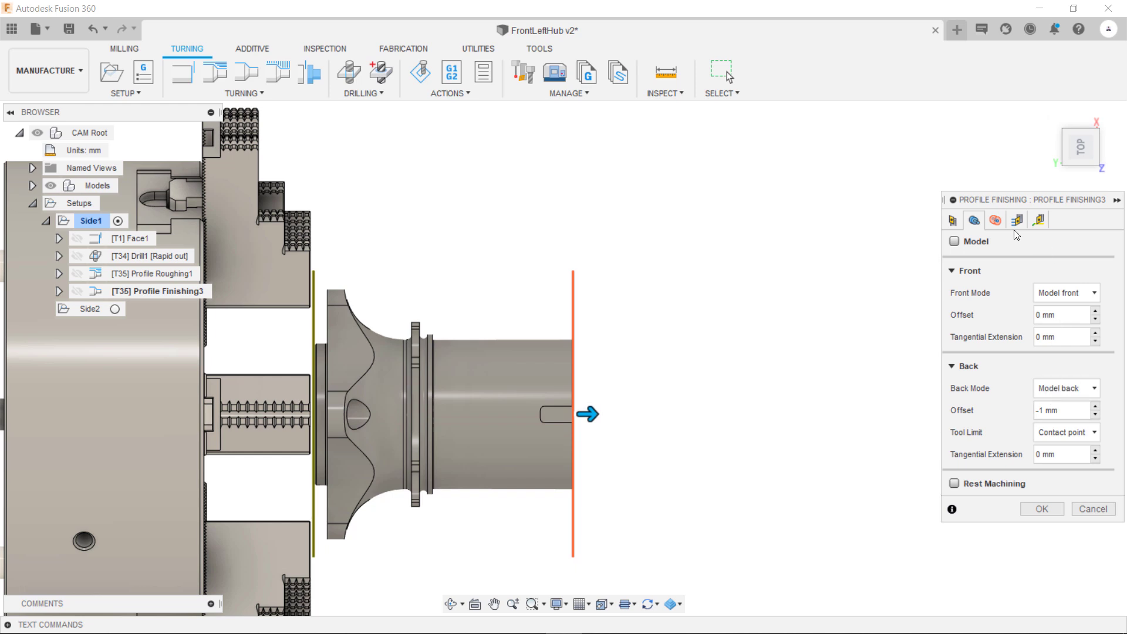
{"action": "left_click", "coordinate": [996, 222]}
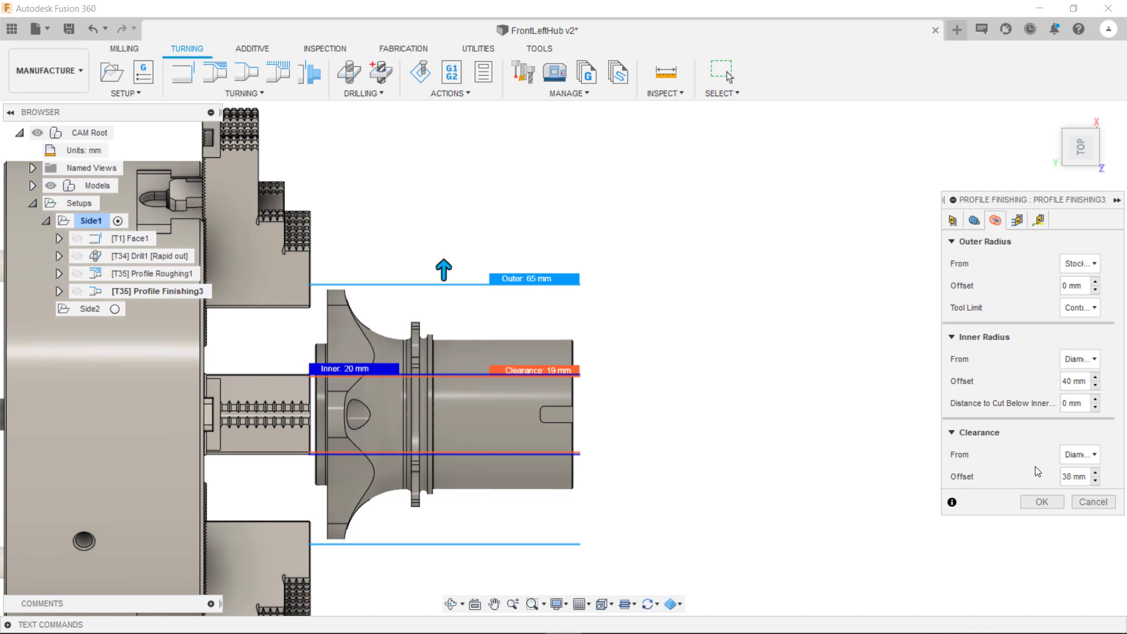
{"action": "left_click", "coordinate": [1042, 500]}
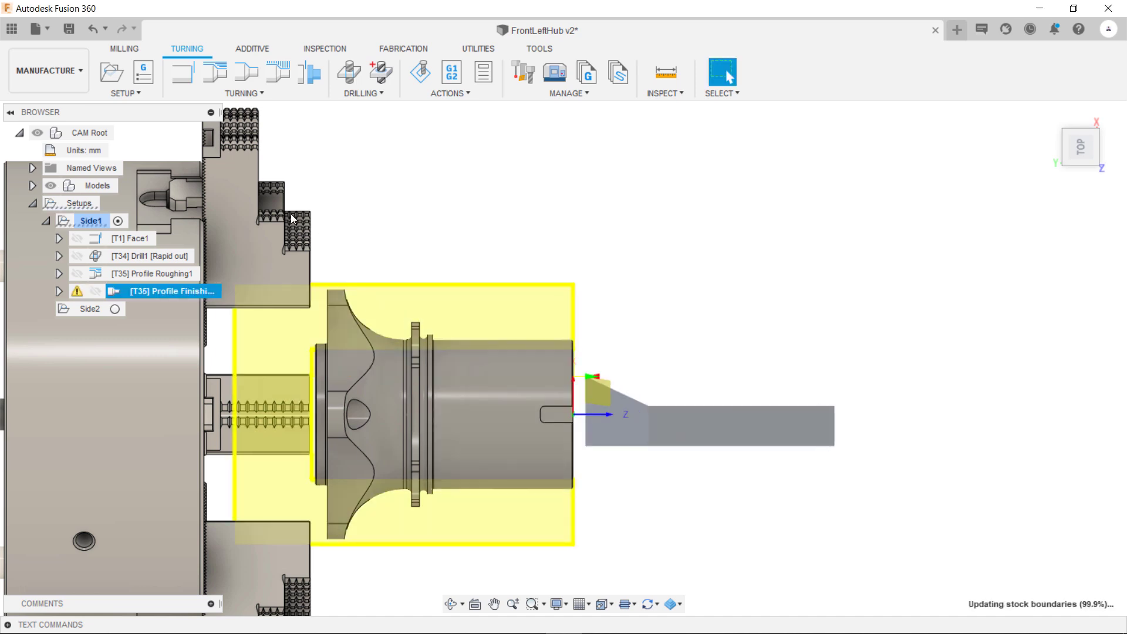
- Inspect the internal finishing toolpath with the models temporarily hidden, and read the warning log of Profile Finishing3
{"action": "left_click", "coordinate": [52, 186]}
{"action": "scroll", "coordinate": [581, 361], "scroll_direction": "up", "scroll_amount": 6}
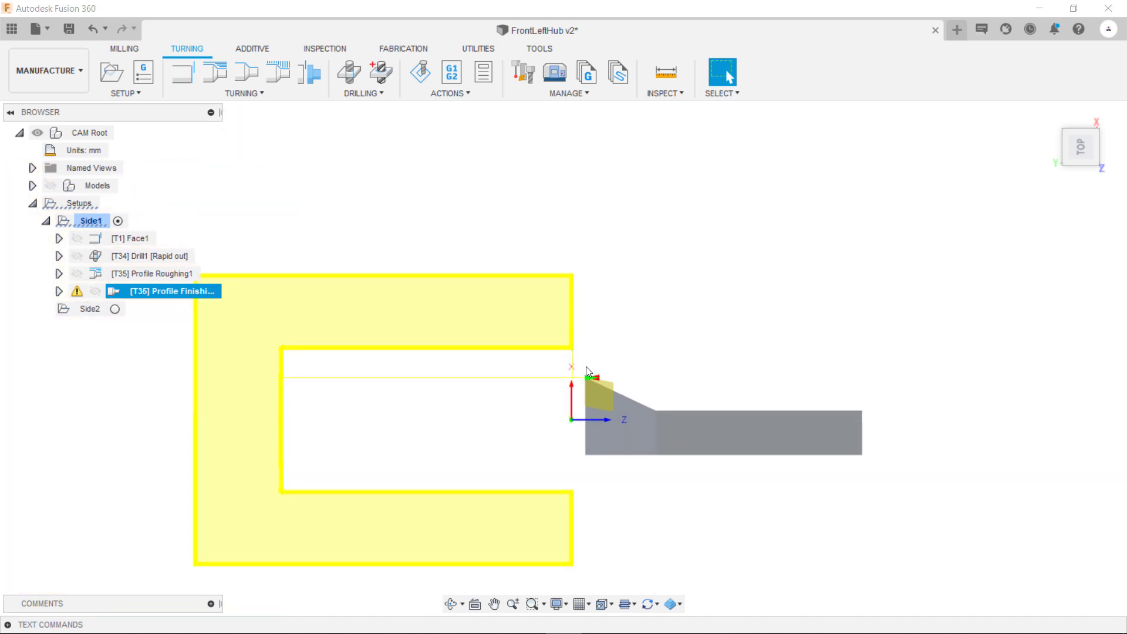
{"action": "scroll", "coordinate": [572, 352], "scroll_direction": "down", "scroll_amount": 6}
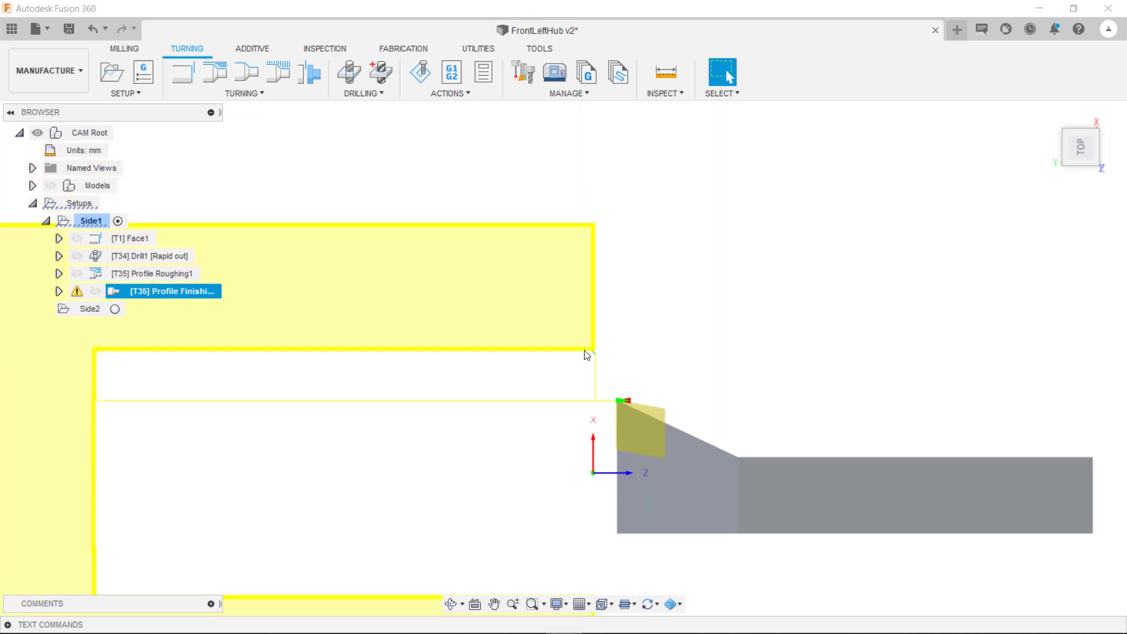
{"action": "left_click", "coordinate": [53, 187]}
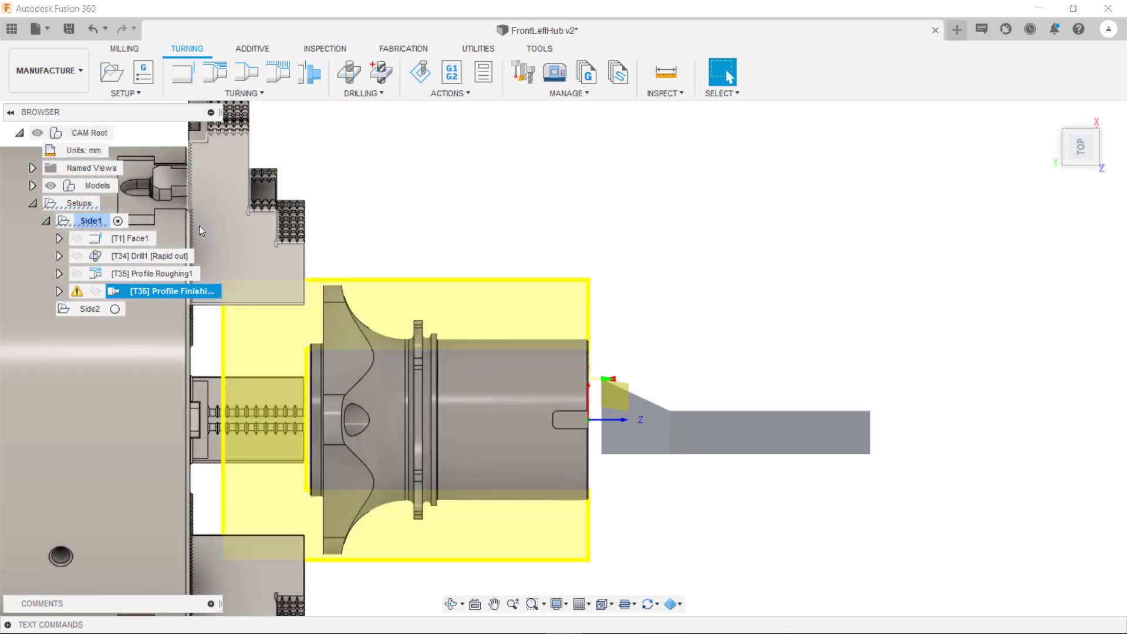
{"action": "left_click", "coordinate": [78, 291]}
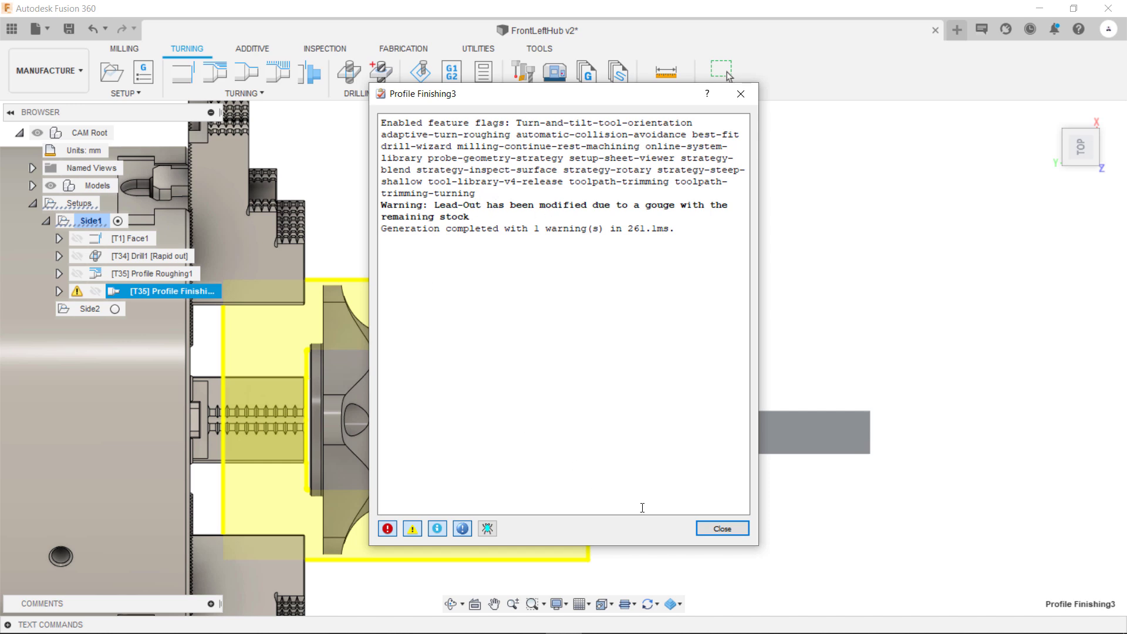
{"action": "left_click", "coordinate": [733, 530]}
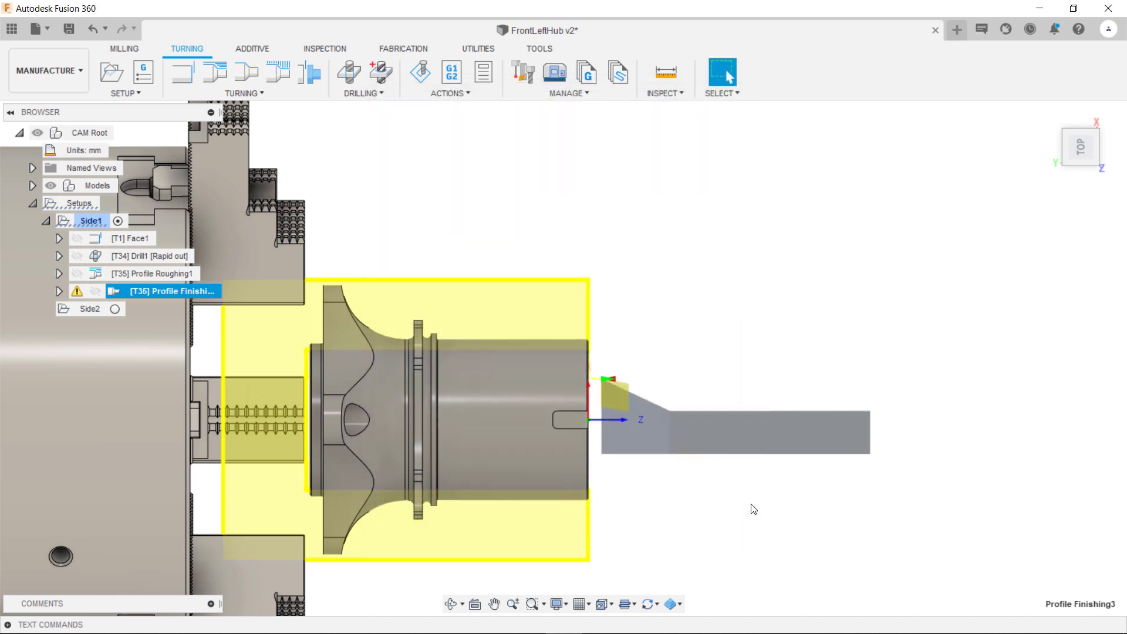
- Edit the linking of Profile Finishing3 so the lead-out is no longer the same as the lead-in, and regenerate the toolpath
{"action": "right_click", "coordinate": [141, 292]}
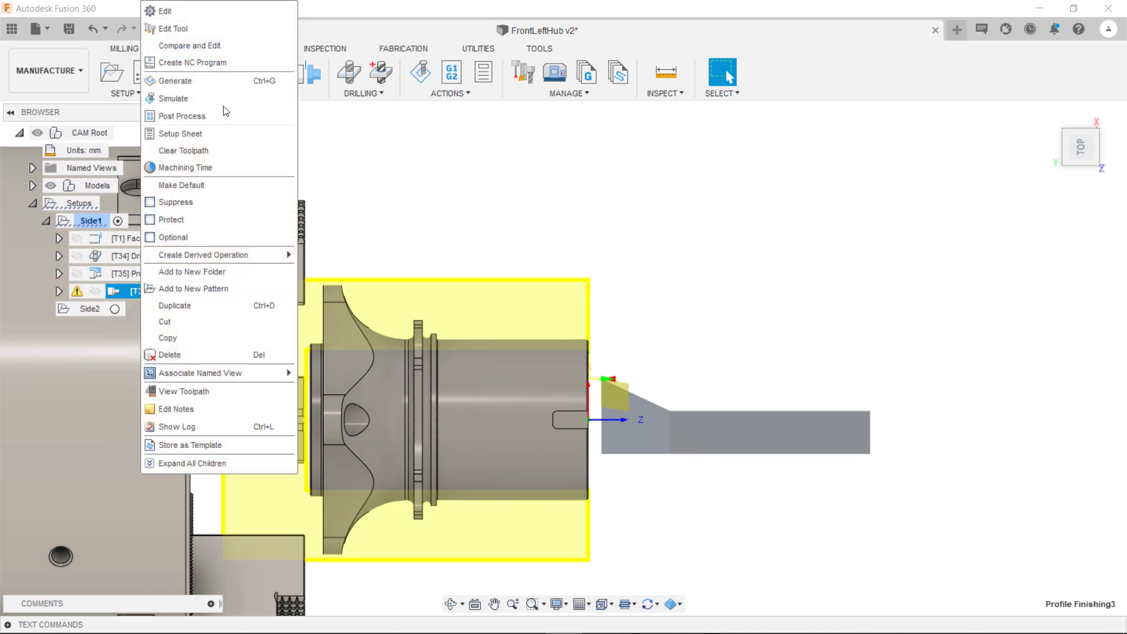
{"action": "left_click", "coordinate": [204, 13]}
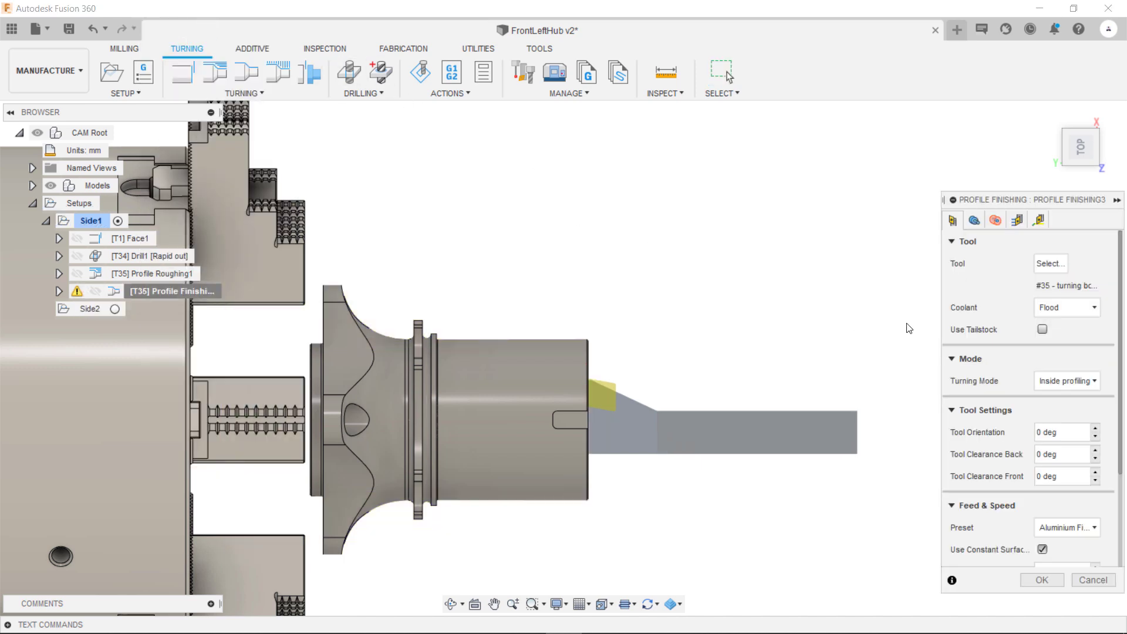
{"action": "left_click", "coordinate": [1039, 222]}
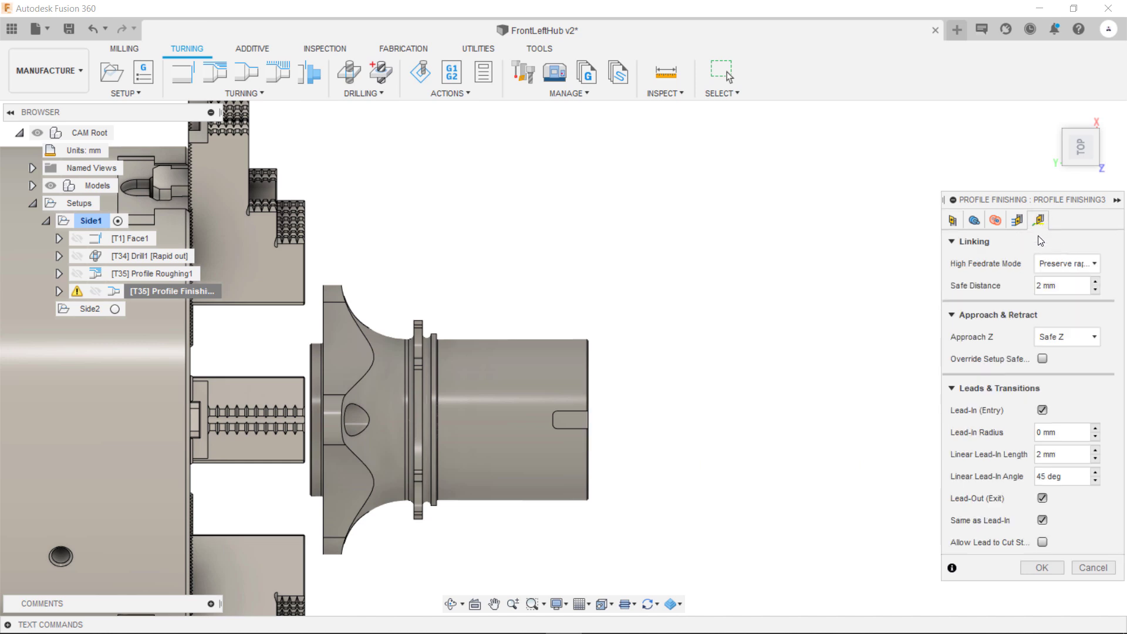
{"action": "left_click", "coordinate": [1043, 520]}
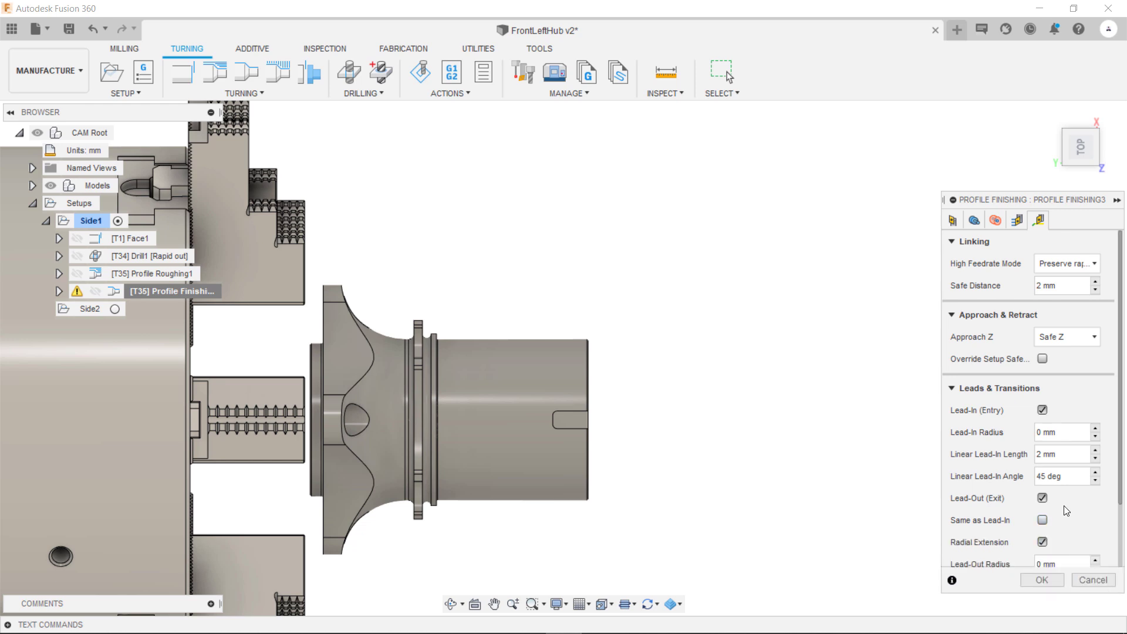
{"action": "scroll", "coordinate": [1078, 518], "scroll_direction": "down", "scroll_amount": 1}
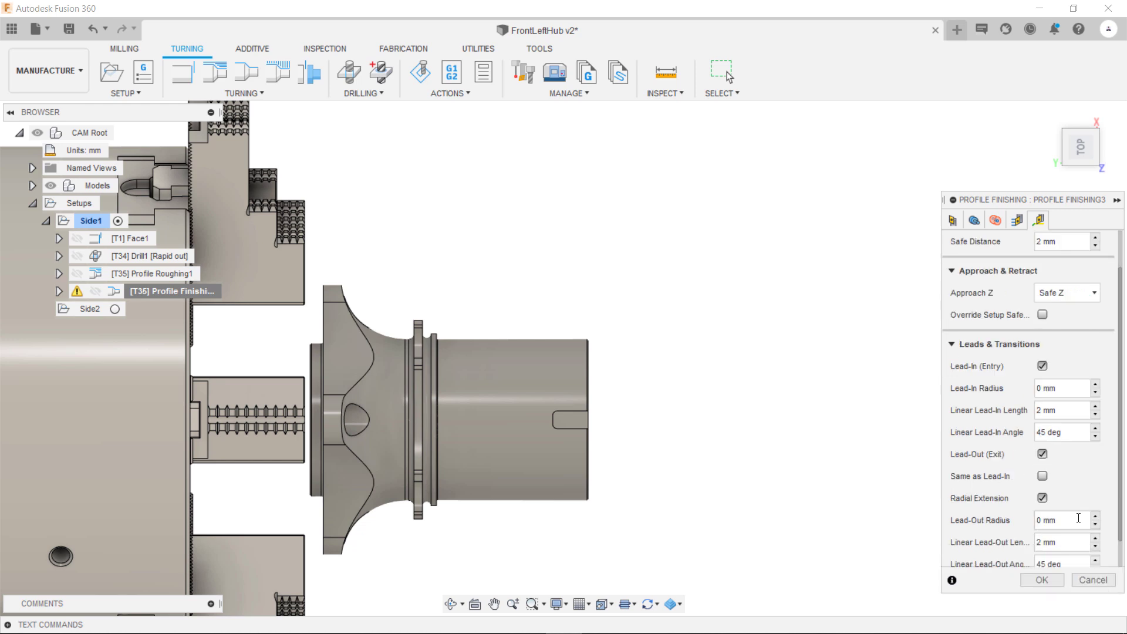
{"action": "left_click", "coordinate": [1043, 580]}
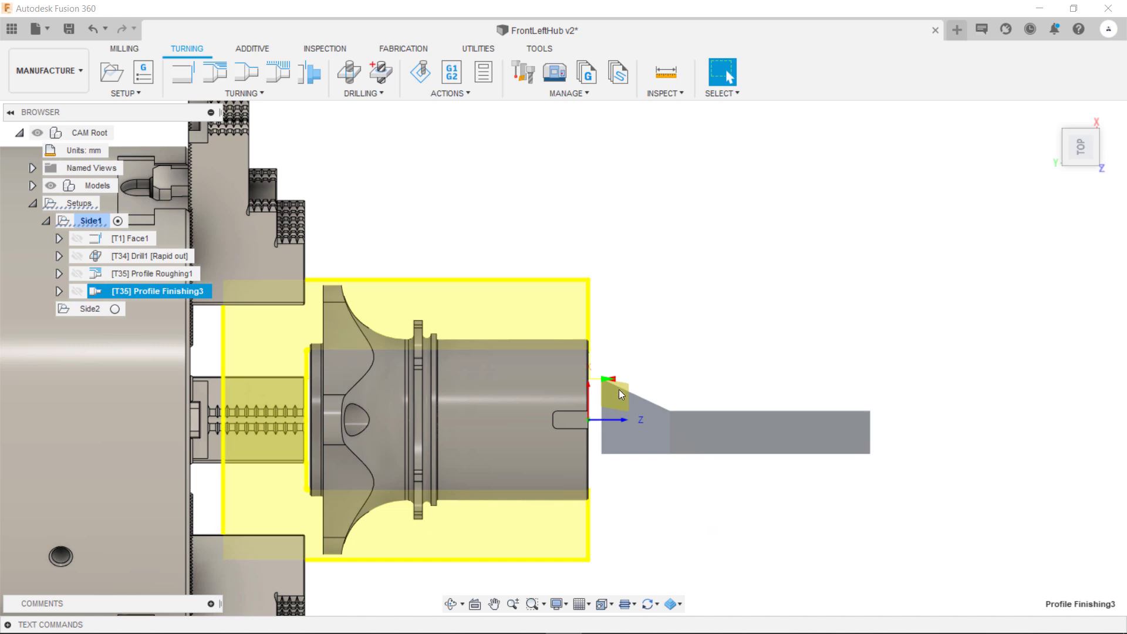
- Start a new Turning Profile Roughing operation using tool 27 - CNMG (CNMT Right Hand) from Mazak tools with its Aluminium Roughing preset
{"action": "left_click", "coordinate": [244, 93]}
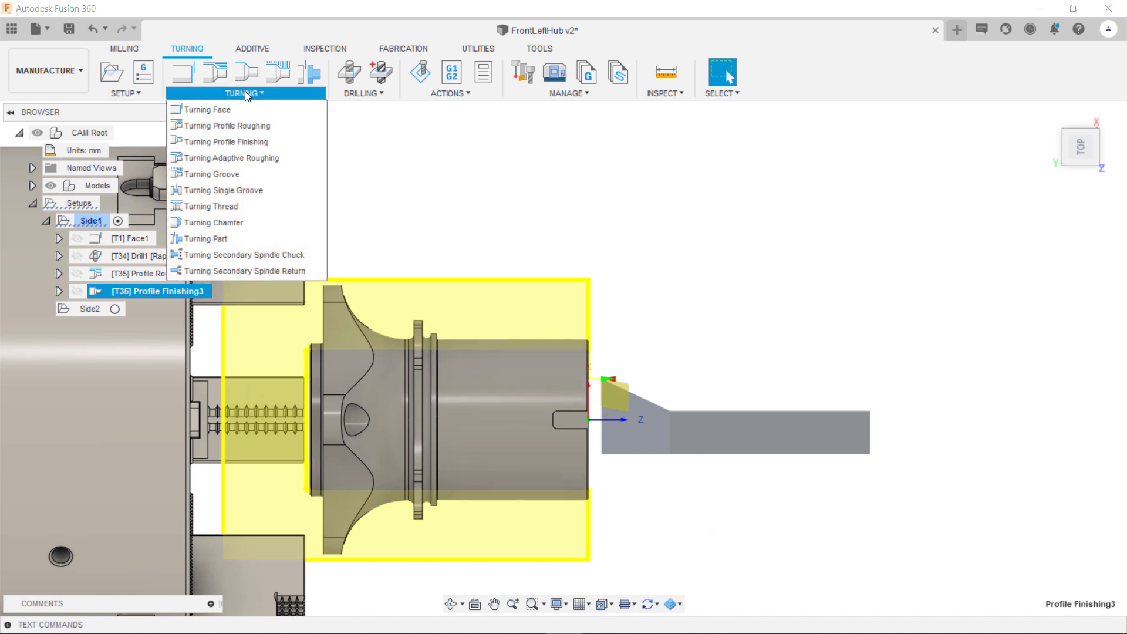
{"action": "left_click", "coordinate": [252, 125]}
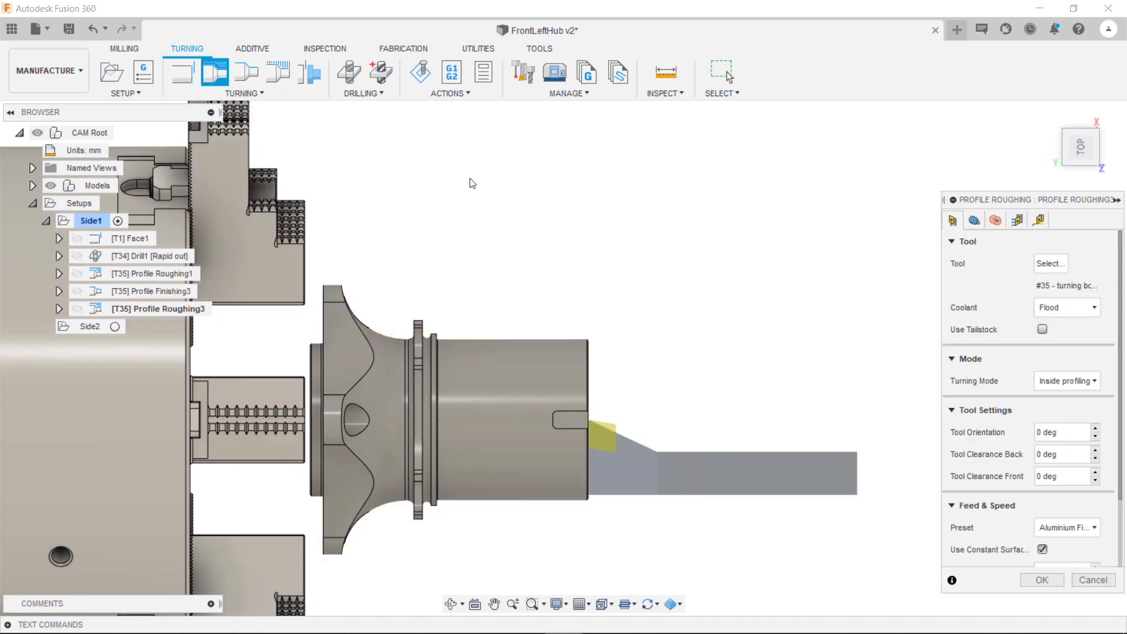
{"action": "left_click", "coordinate": [1060, 265]}
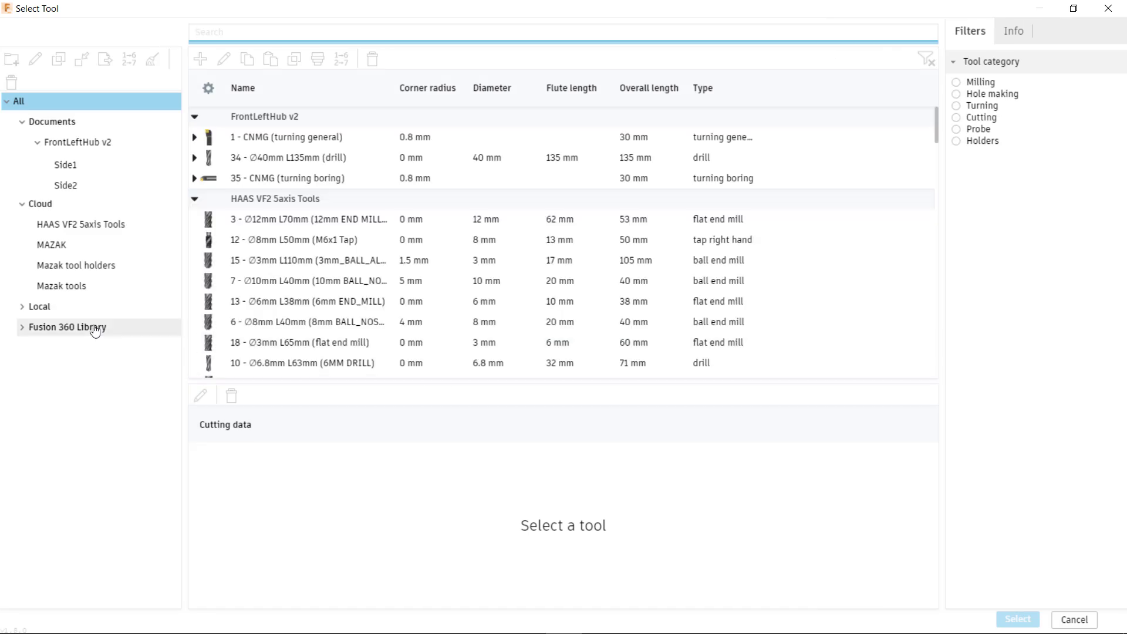
{"action": "left_click", "coordinate": [67, 287]}
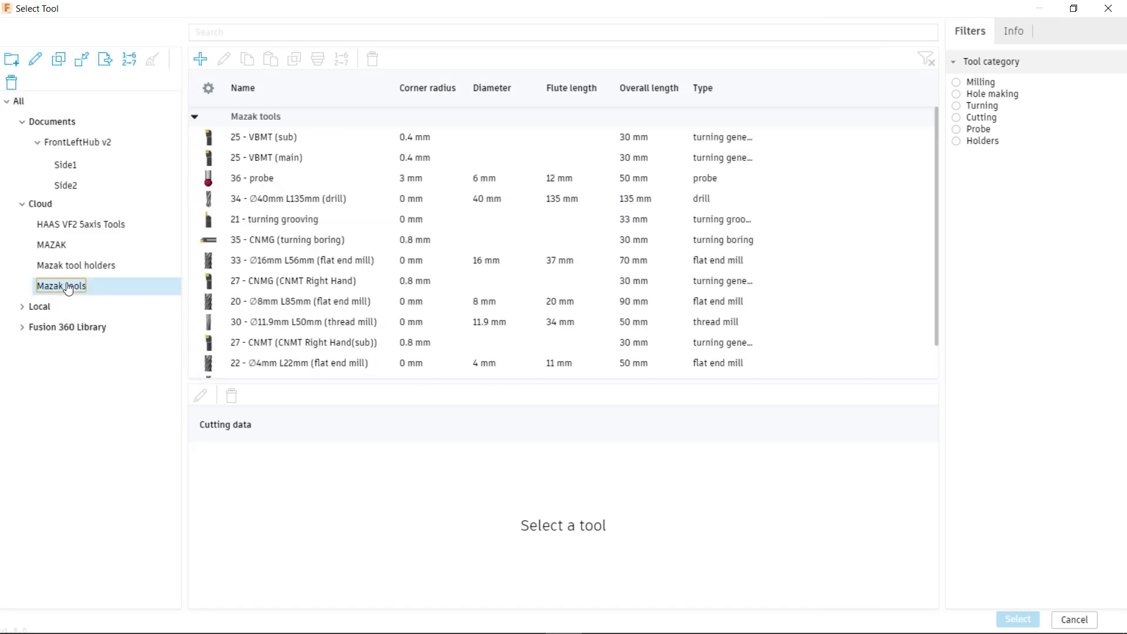
{"action": "double_click", "coordinate": [264, 280]}
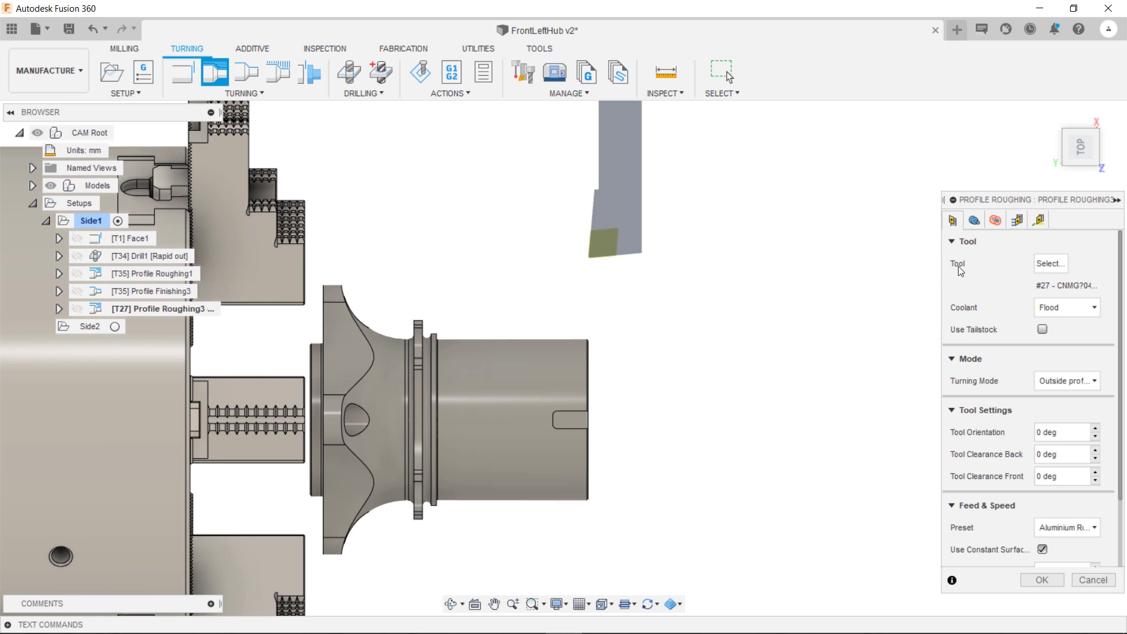
{"action": "scroll", "coordinate": [995, 312], "scroll_direction": "down", "scroll_amount": 3}
{"action": "left_click", "coordinate": [1087, 445]}
{"action": "left_click", "coordinate": [1080, 482]}
- Set the roughing back limit to a selection on the back edge of the hub's large flange, with an offset of -1 mm
{"action": "left_click", "coordinate": [974, 222]}
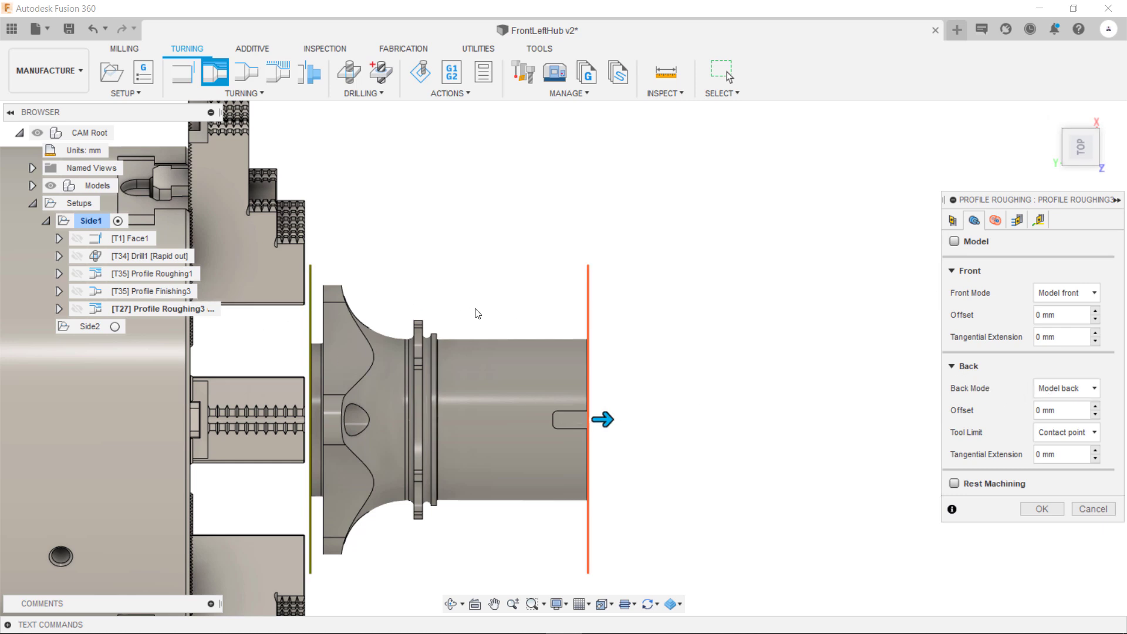
{"action": "left_click", "coordinate": [1095, 391]}
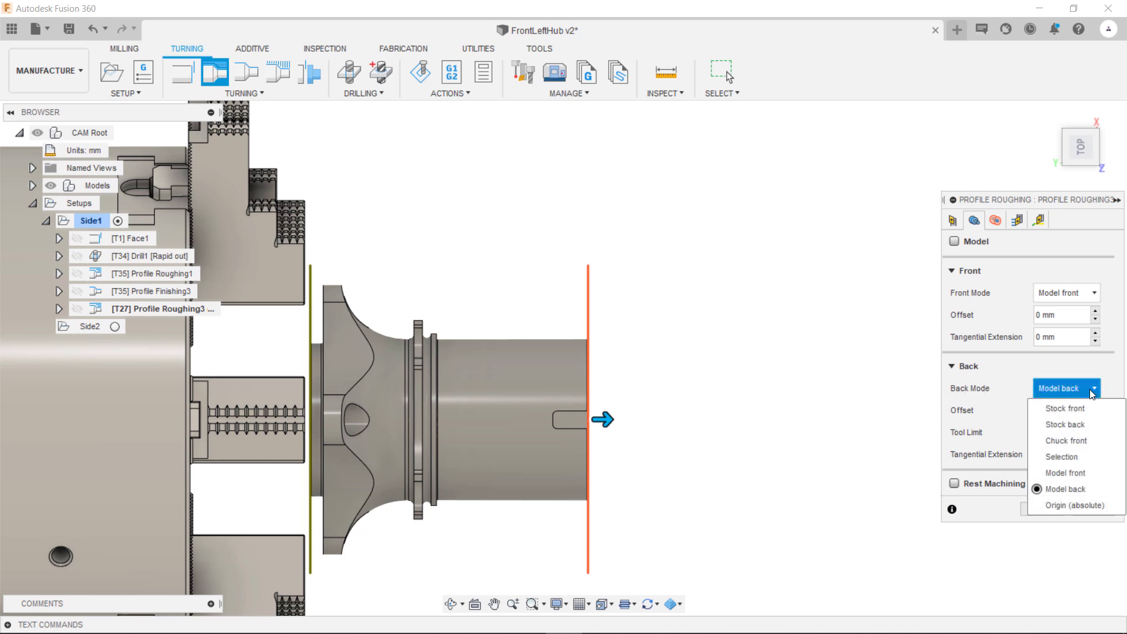
{"action": "left_click", "coordinate": [1079, 457]}
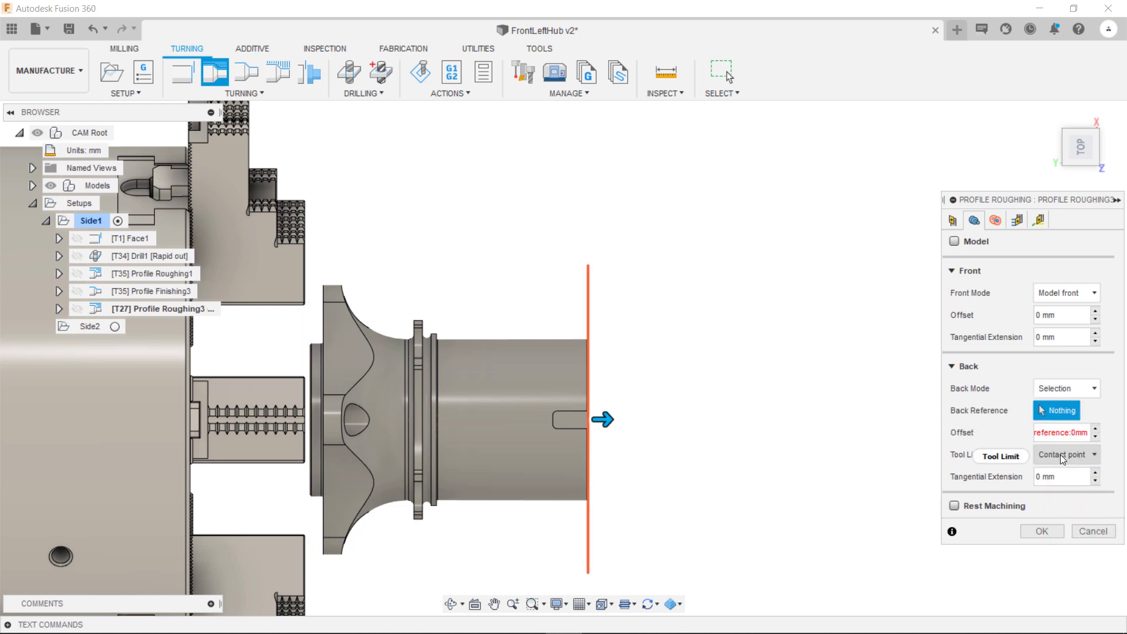
{"action": "left_click", "coordinate": [322, 315]}
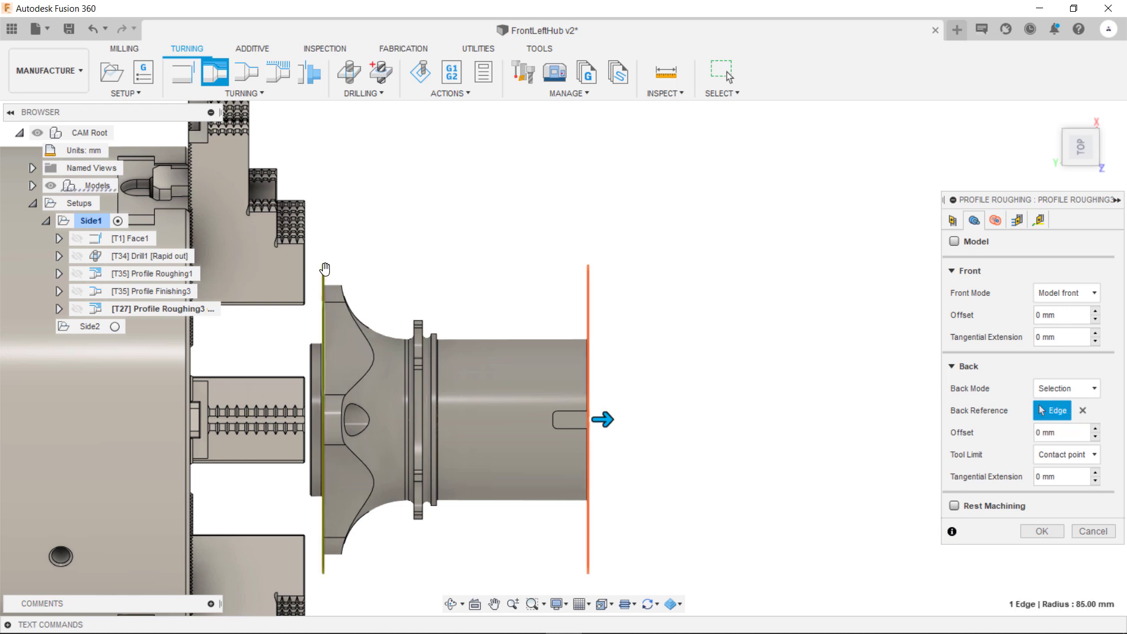
{"action": "left_click", "coordinate": [1040, 432]}
{"action": "double_click", "coordinate": [1039, 432]}
{"action": "type", "text": "-1"}
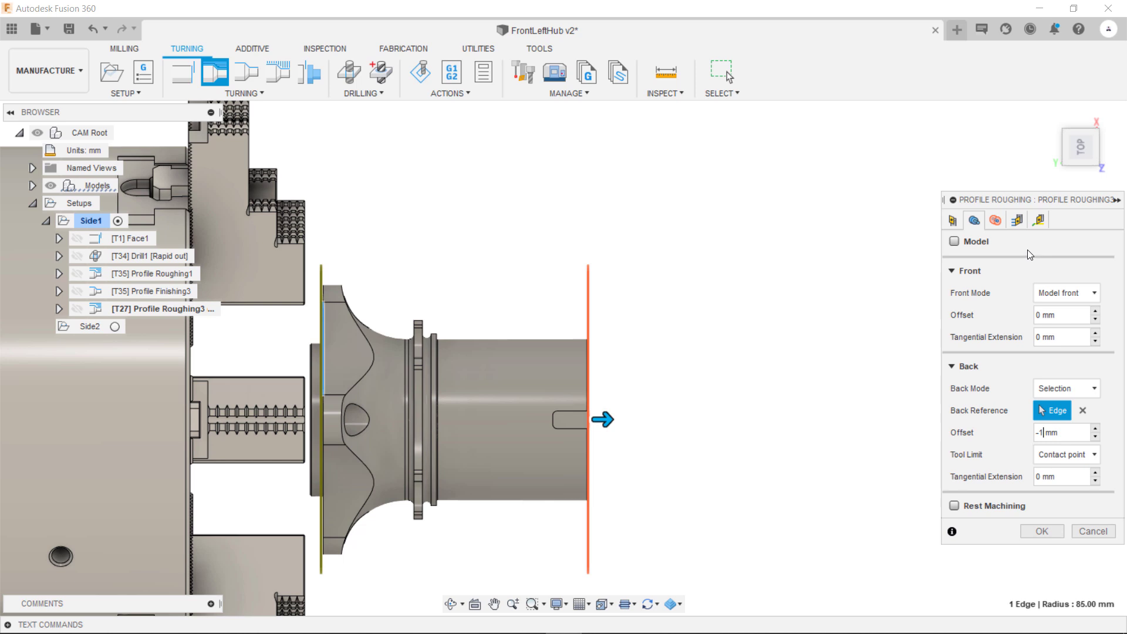
- Set the external roughing passes to Don't allow grooving with a maximum depth of cut of 2 mm
{"action": "left_click", "coordinate": [1019, 220]}
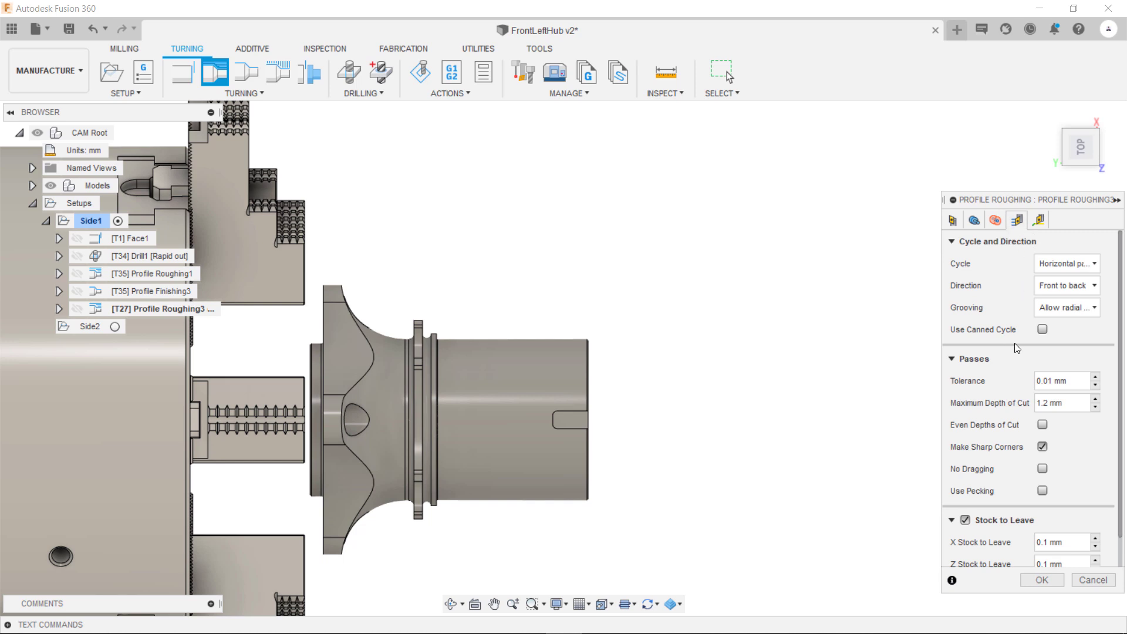
{"action": "left_click", "coordinate": [1088, 306]}
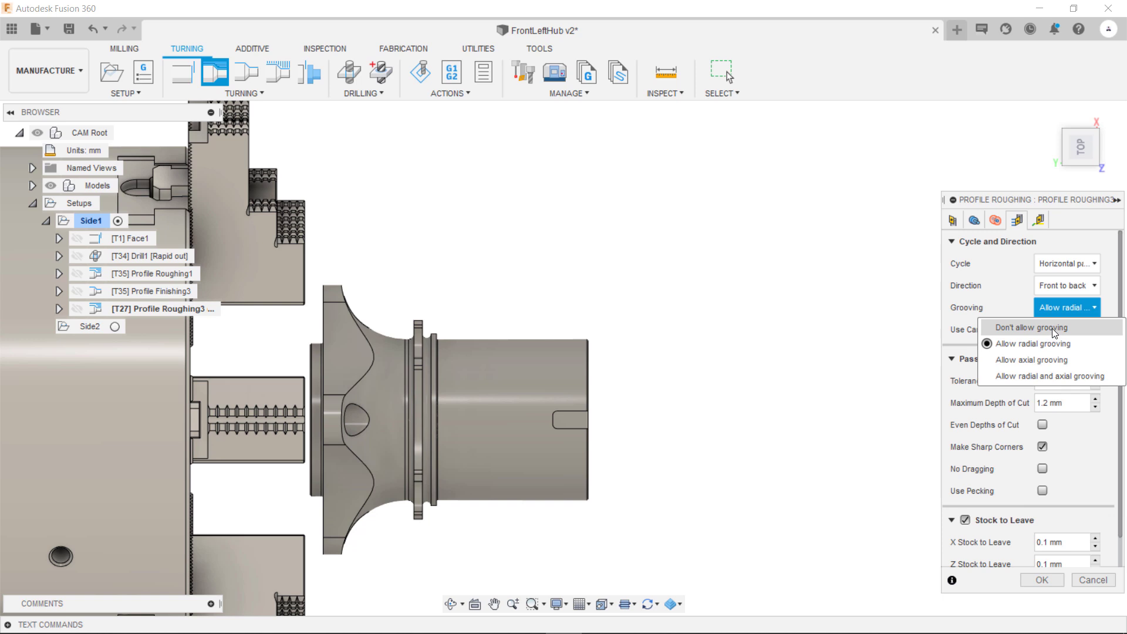
{"action": "left_click", "coordinate": [1084, 328]}
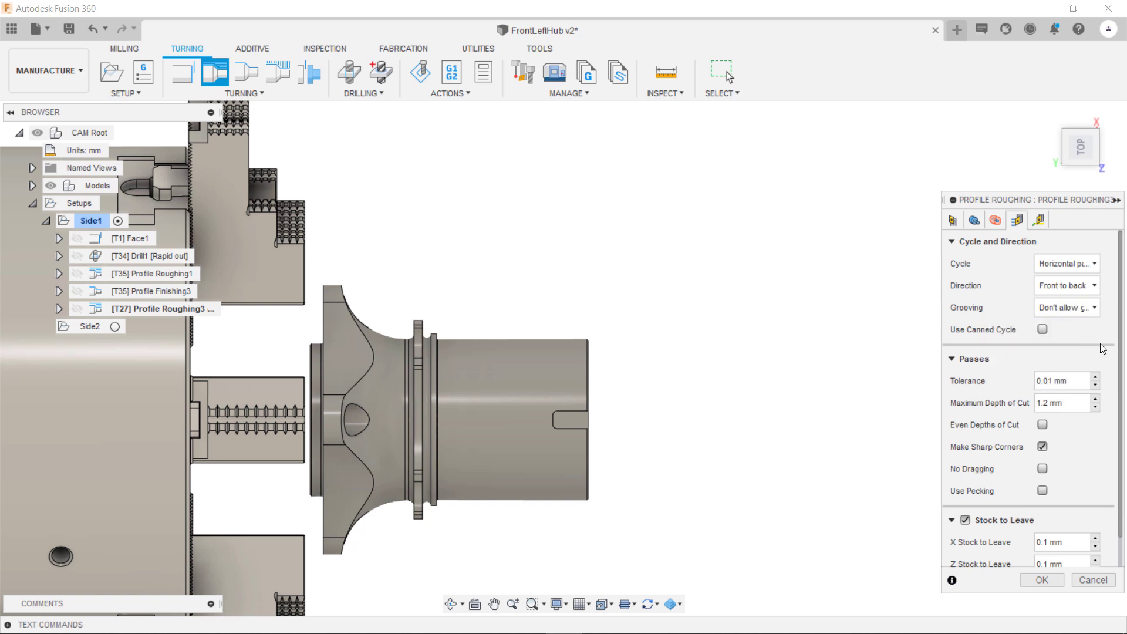
{"action": "double_click", "coordinate": [1048, 404]}
{"action": "type", "text": "2"}
- Set the X stock to leave to 0.2 mm and create the external Profile Roughing operation
{"action": "scroll", "coordinate": [1040, 499], "scroll_direction": "down", "scroll_amount": 1}
{"action": "double_click", "coordinate": [1047, 512]}
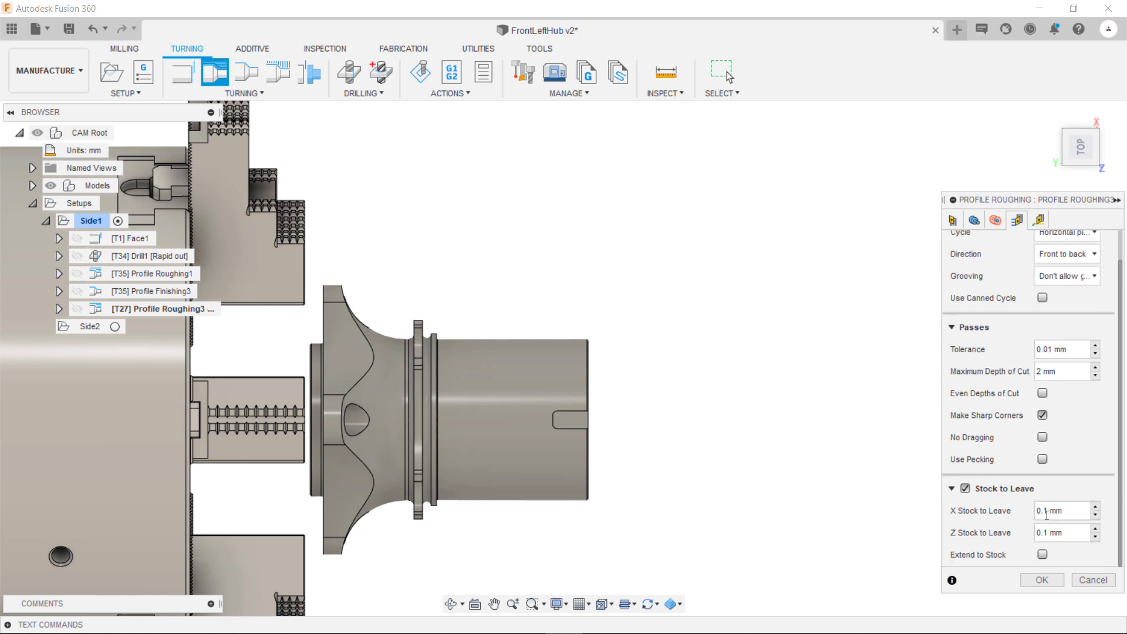
{"action": "type", "text": "2"}
{"action": "left_click", "coordinate": [1078, 537]}
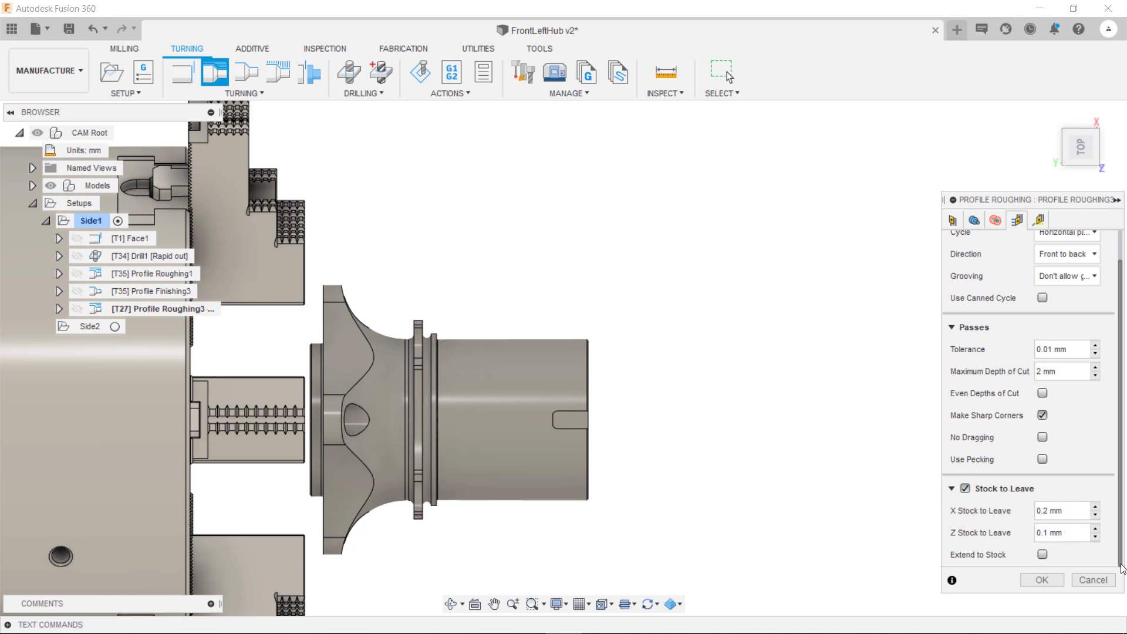
{"action": "left_click", "coordinate": [1043, 581]}
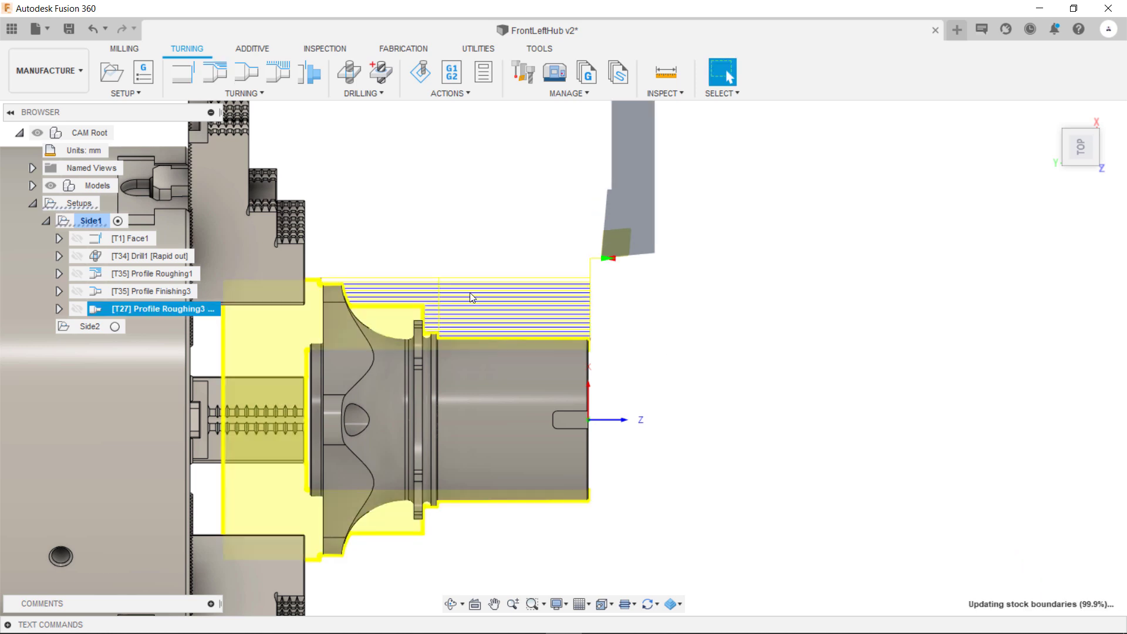
{"action": "scroll", "coordinate": [435, 290], "scroll_direction": "up", "scroll_amount": 5}
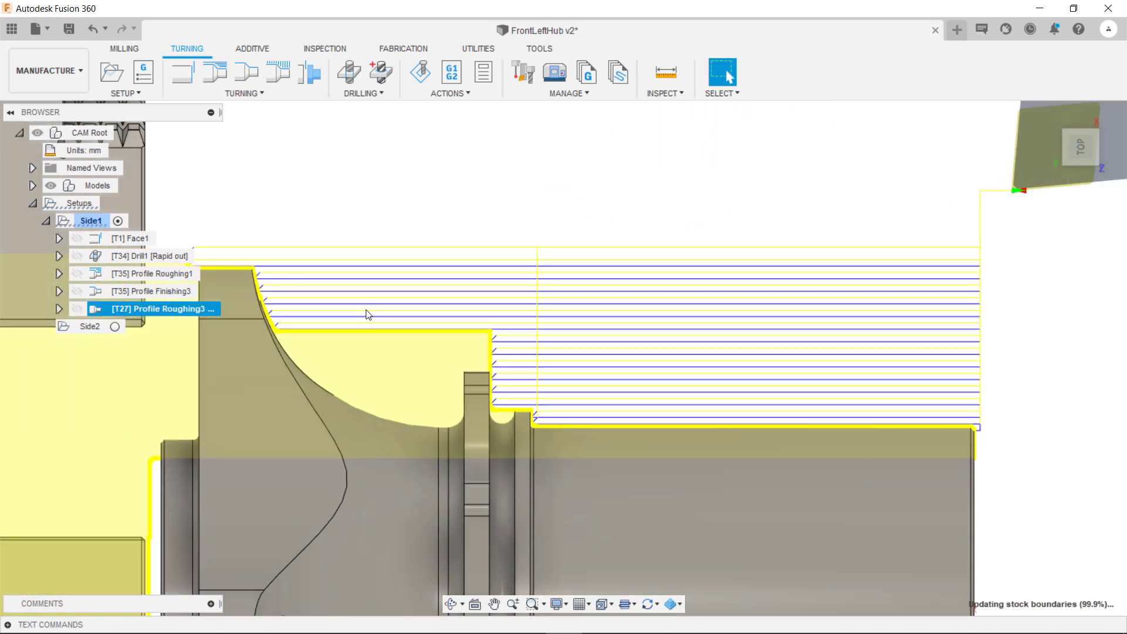
- Start a simulation of the complete Side1 setup and check the order of its operations along the simulation timeline
{"action": "scroll", "coordinate": [388, 314], "scroll_direction": "down", "scroll_amount": 2}
{"action": "scroll", "coordinate": [846, 409], "scroll_direction": "up", "scroll_amount": 3}
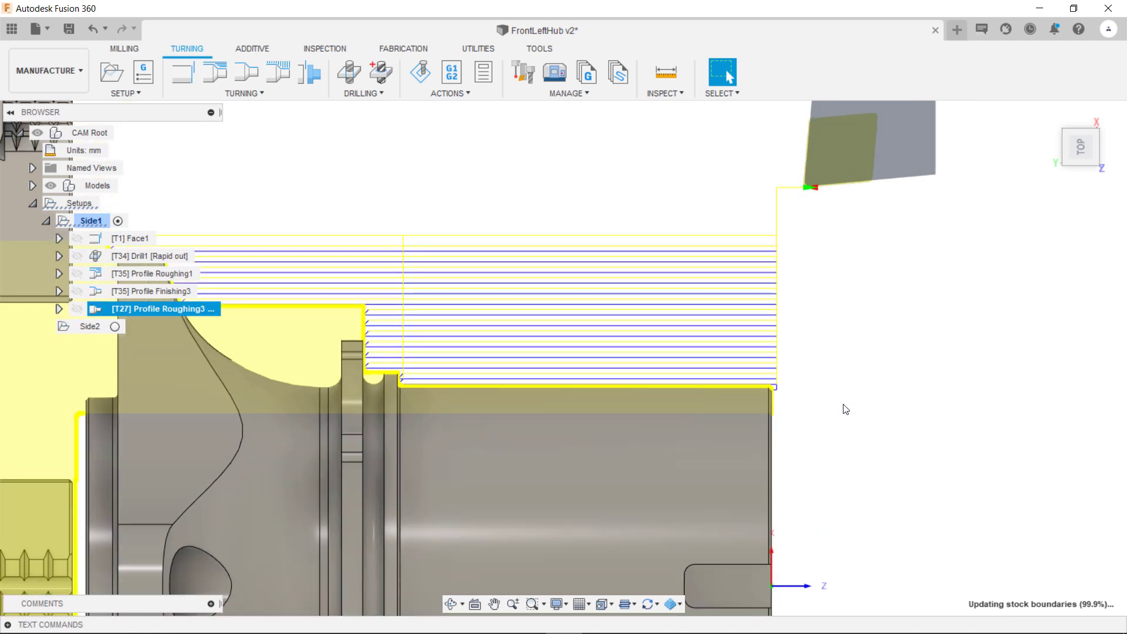
{"action": "scroll", "coordinate": [845, 409], "scroll_direction": "down", "scroll_amount": 2}
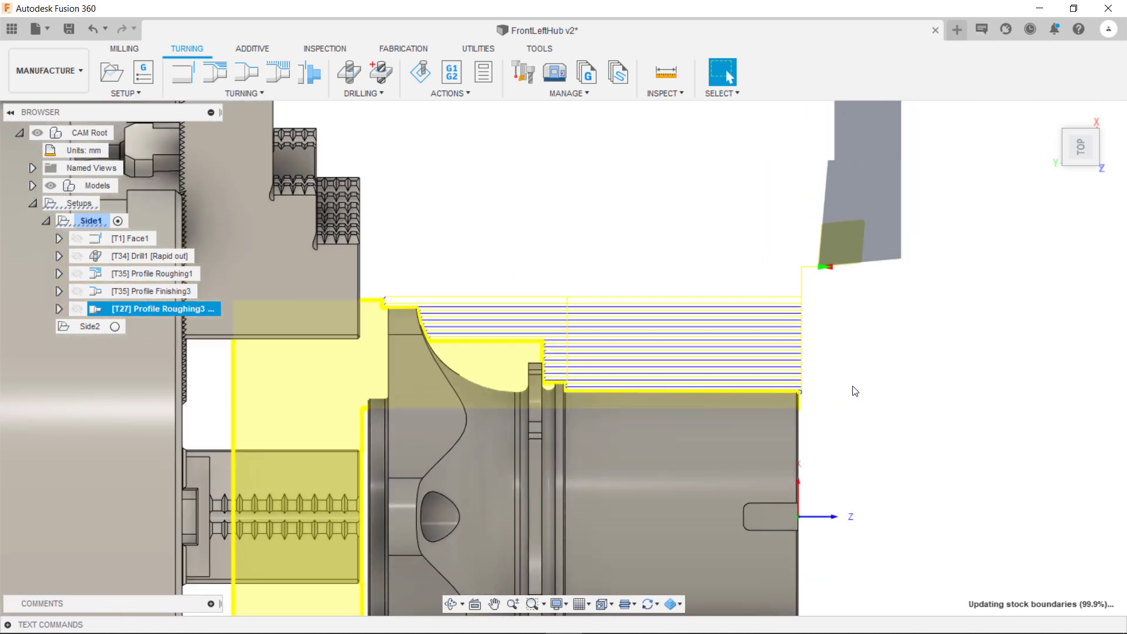
{"action": "scroll", "coordinate": [906, 335], "scroll_direction": "down", "scroll_amount": 2}
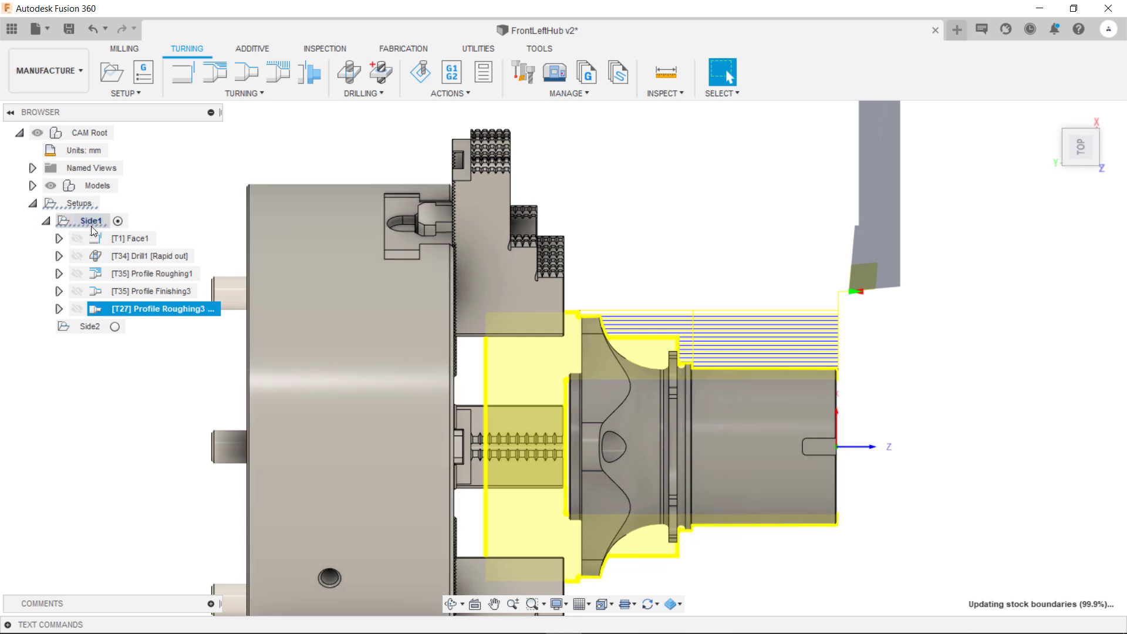
{"action": "right_click", "coordinate": [91, 223]}
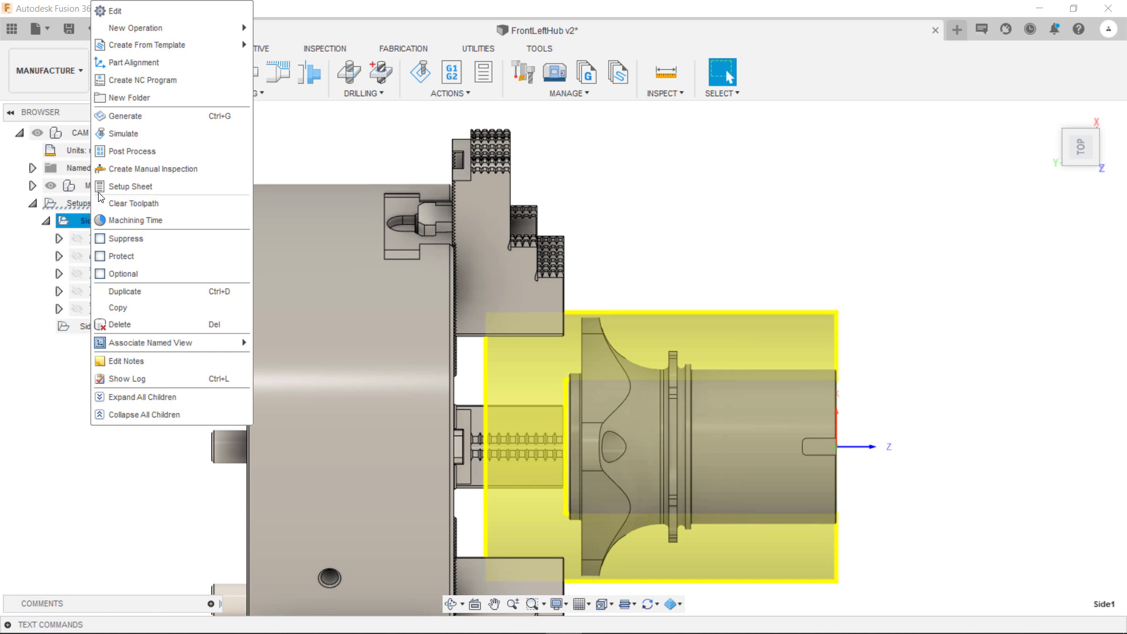
{"action": "left_click", "coordinate": [135, 132]}
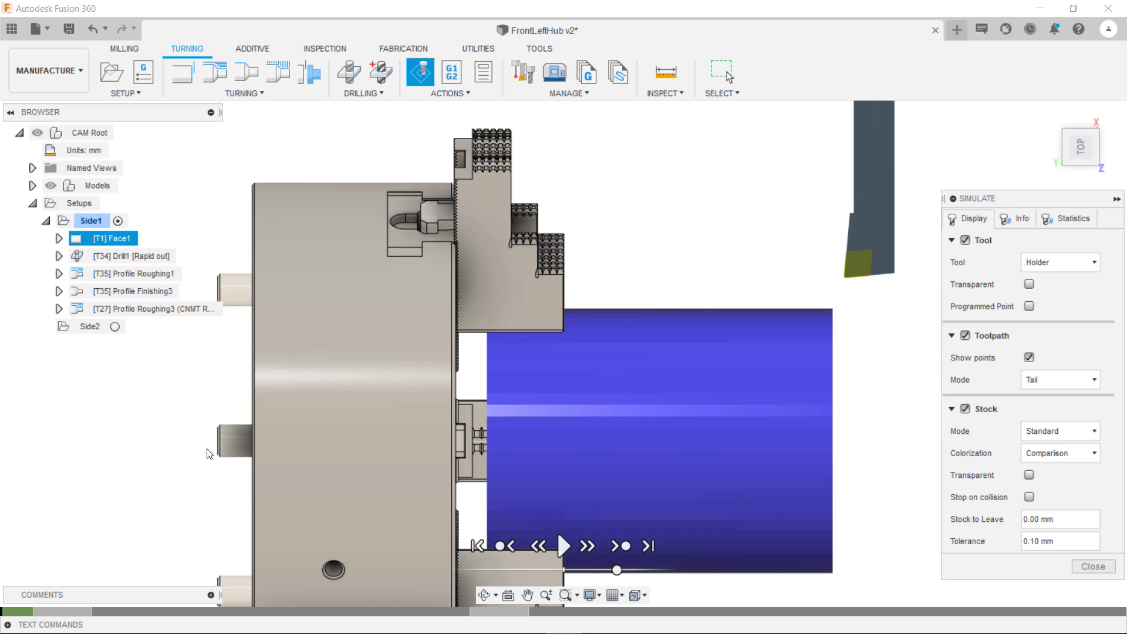
{"action": "mouse_move", "coordinate": [27, 612]}
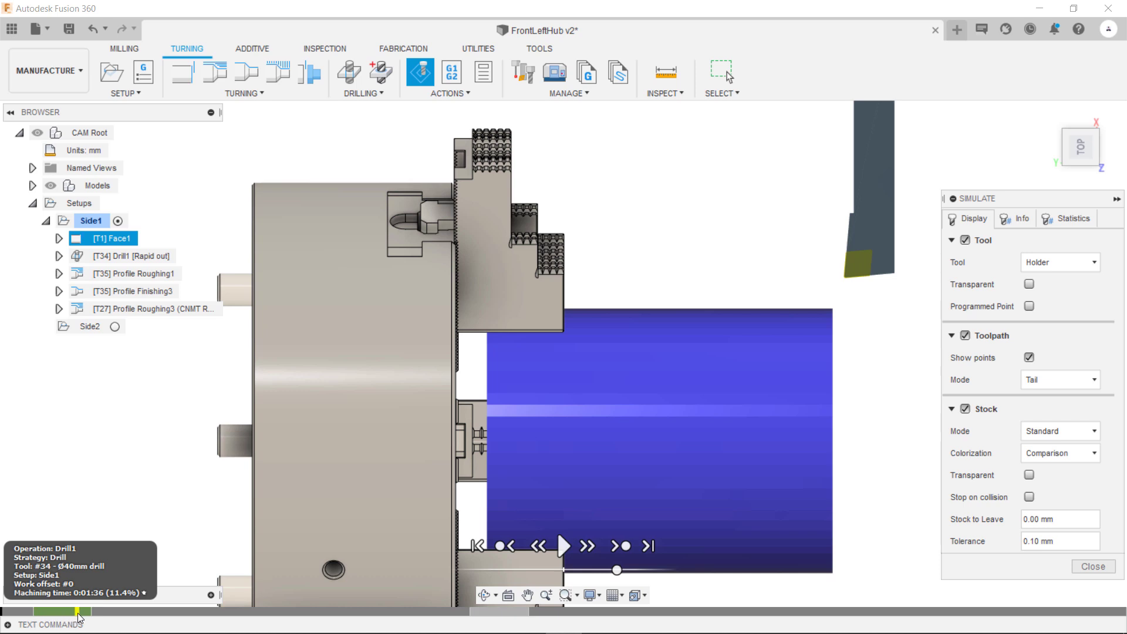
{"action": "mouse_move", "coordinate": [150, 614]}
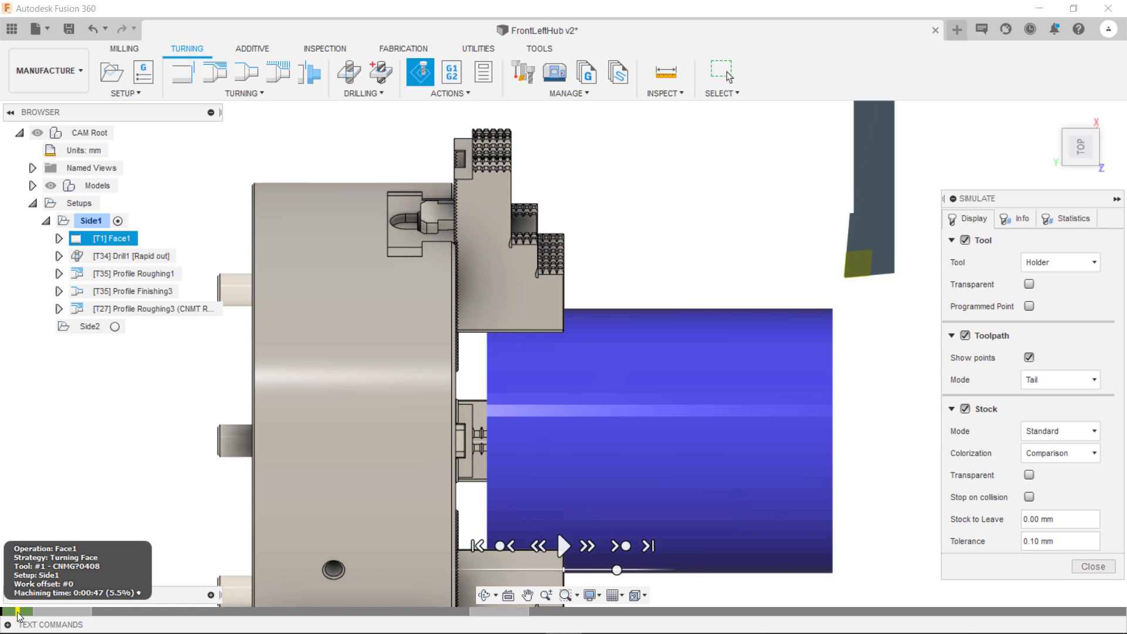
{"action": "mouse_move", "coordinate": [61, 617]}
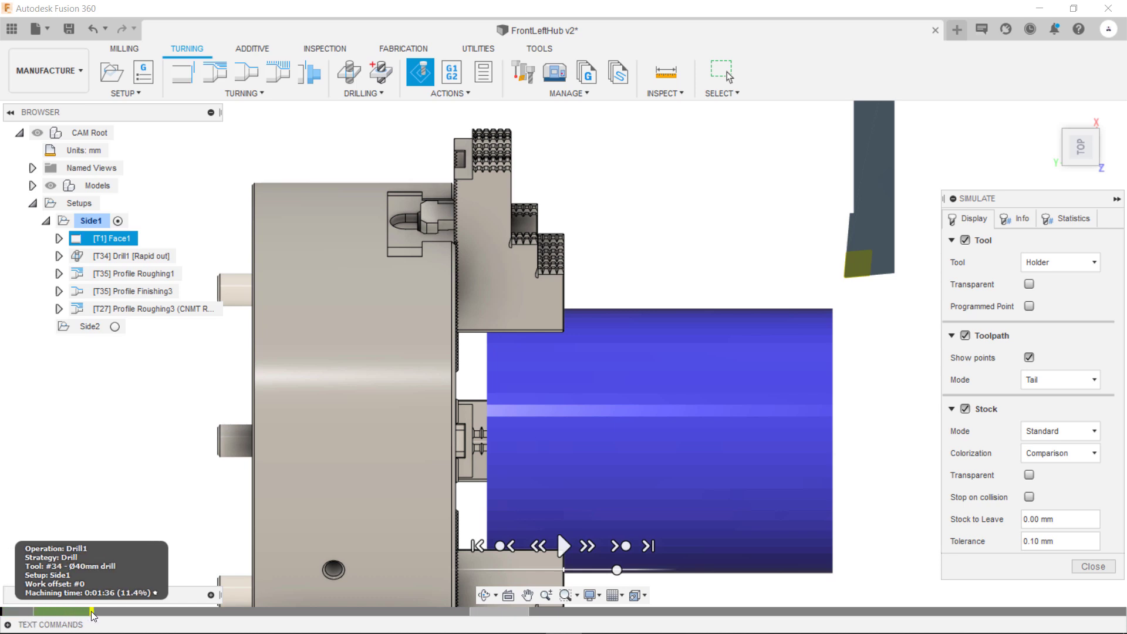
{"action": "mouse_move", "coordinate": [113, 614]}
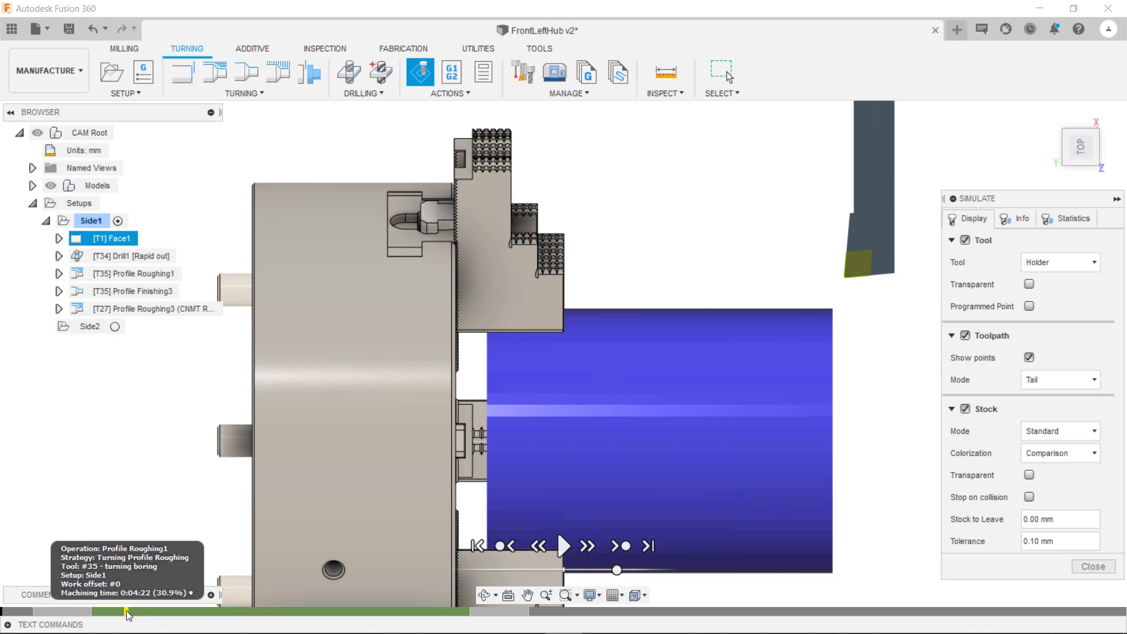
- Play the Side1 simulation at varying speed from facing through to the external roughing, viewing the hub at an angle
{"action": "scroll", "coordinate": [155, 476], "scroll_direction": "down", "scroll_amount": 5}
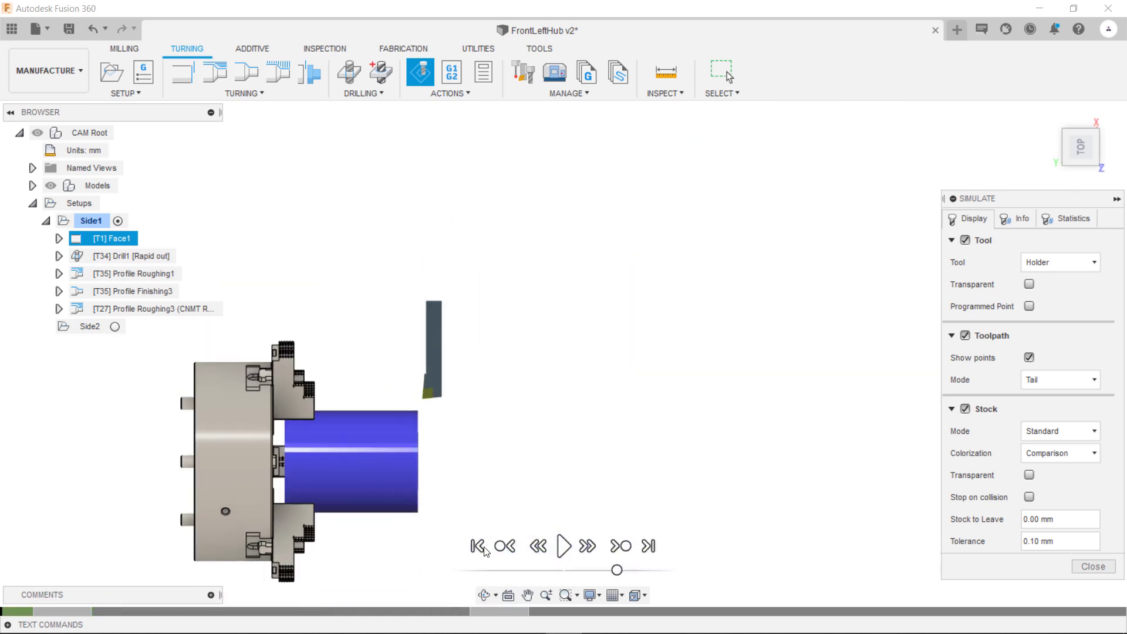
{"action": "left_click_drag", "start_coordinate": [616, 570], "coordinate": [590, 569]}
{"action": "left_click", "coordinate": [568, 549]}
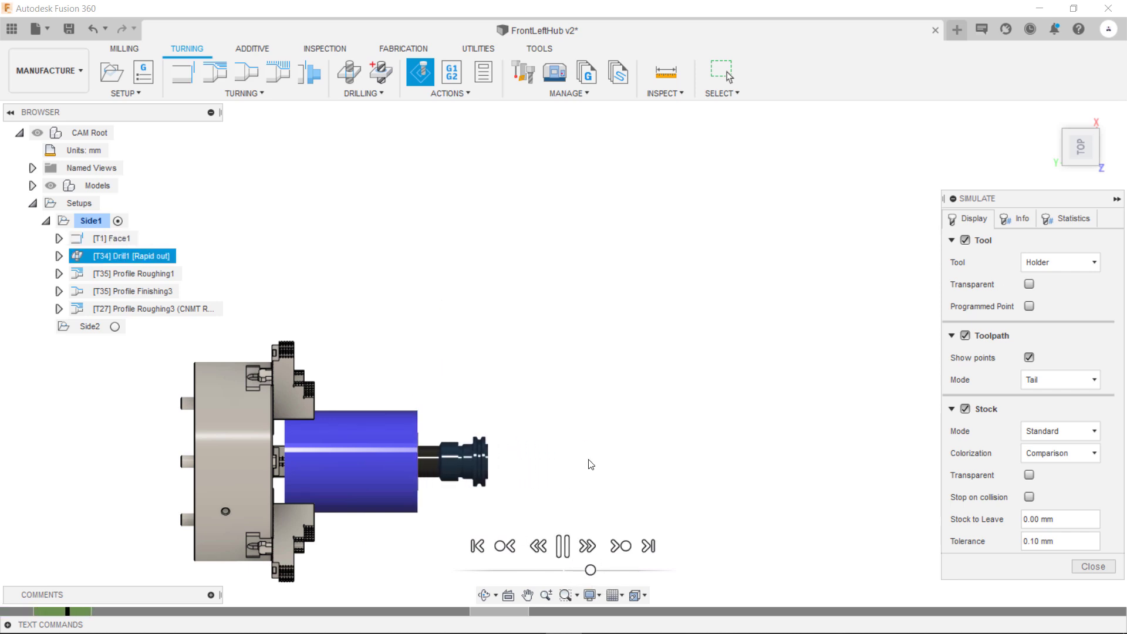
{"action": "middle_click_drag", "start_coordinate": [639, 452], "coordinate": [581, 463], "text": "shift"}
{"action": "left_click_drag", "start_coordinate": [590, 570], "coordinate": [661, 570]}
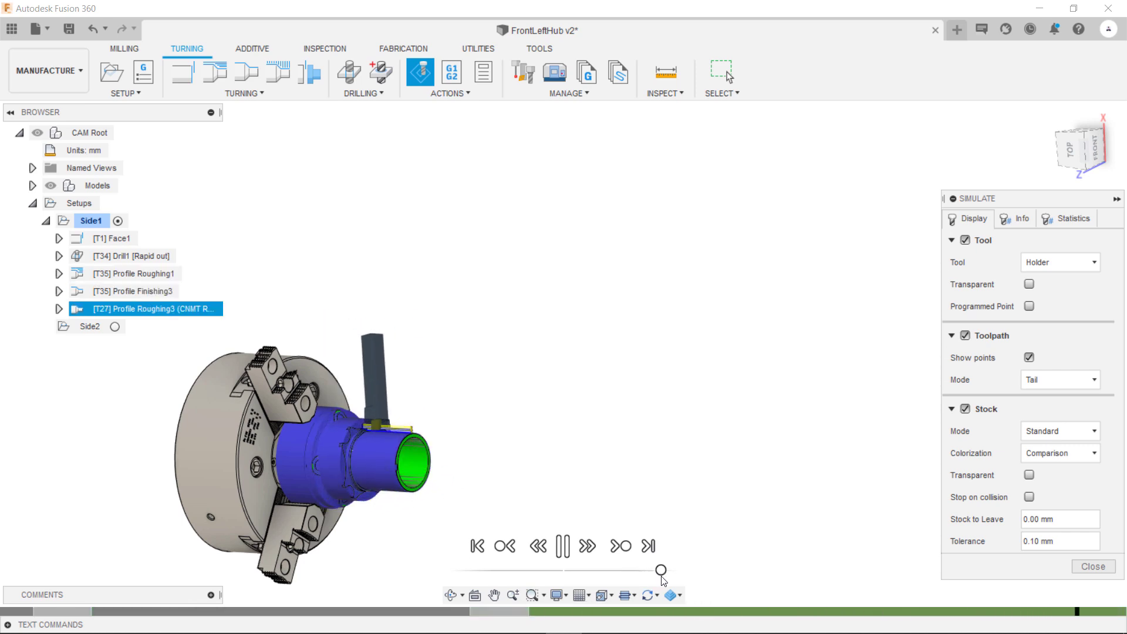
{"action": "left_click_drag", "start_coordinate": [661, 570], "coordinate": [634, 570]}
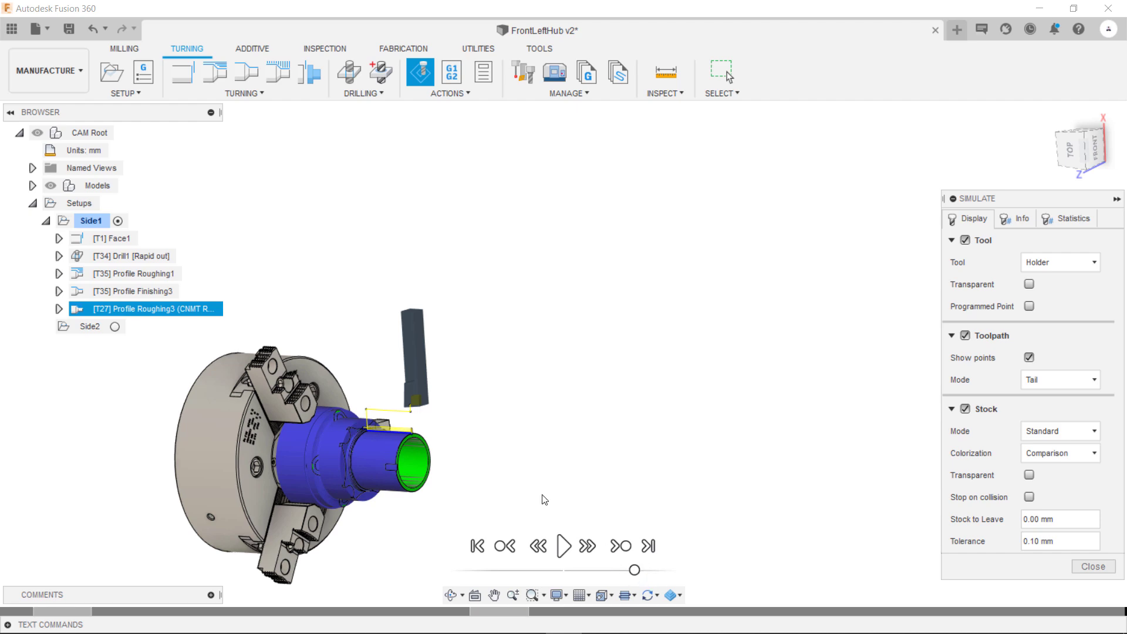
- Examine the simulated stock around the hub's bore and outer diameters, and close the simulation
{"action": "scroll", "coordinate": [415, 489], "scroll_direction": "up", "scroll_amount": 10}
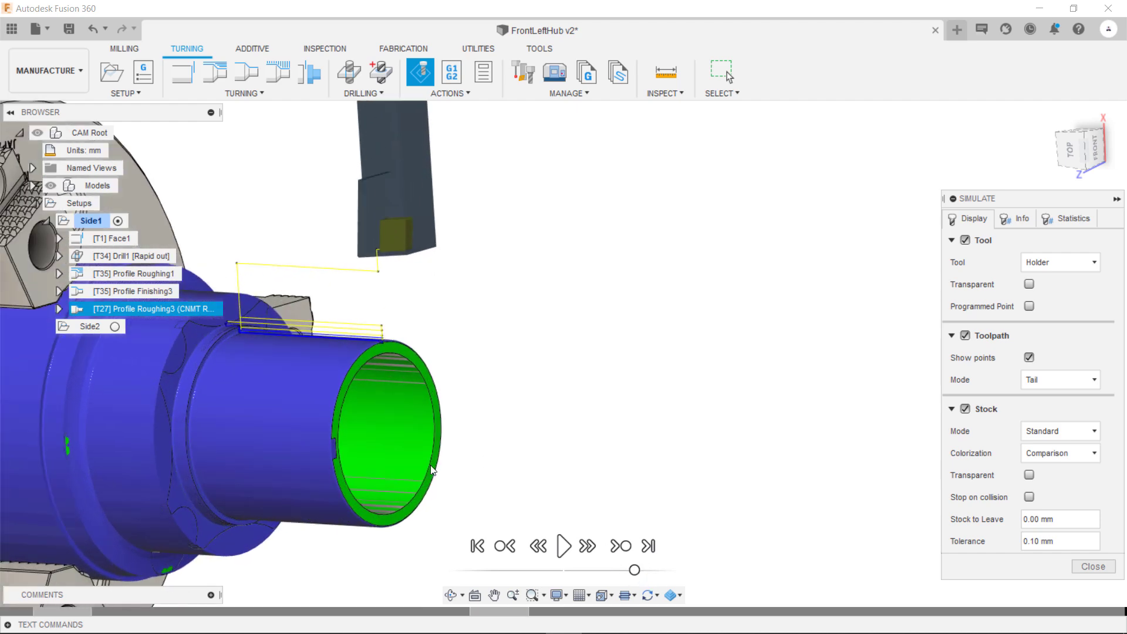
{"action": "mouse_move", "coordinate": [416, 452]}
{"action": "middle_mouse_down", "text": "shift"}
{"action": "mouse_move", "coordinate": [365, 440]}
{"action": "mouse_move", "coordinate": [340, 418]}
{"action": "mouse_move", "coordinate": [409, 445]}
{"action": "middle_mouse_up", "text": "shift"}
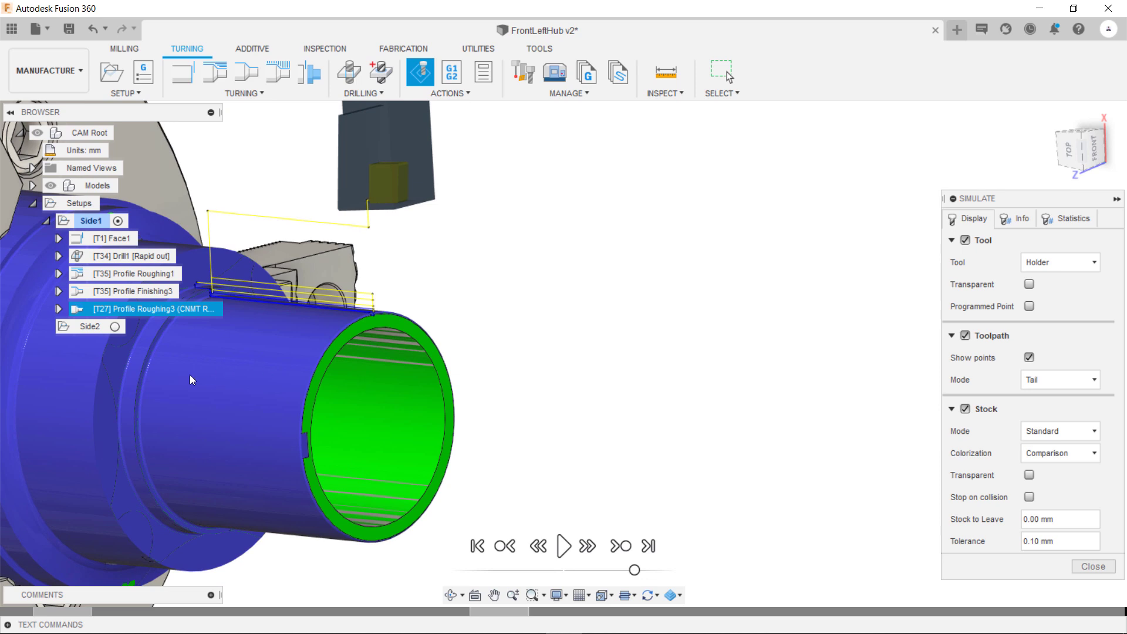
{"action": "scroll", "coordinate": [161, 355], "scroll_direction": "down", "scroll_amount": 2}
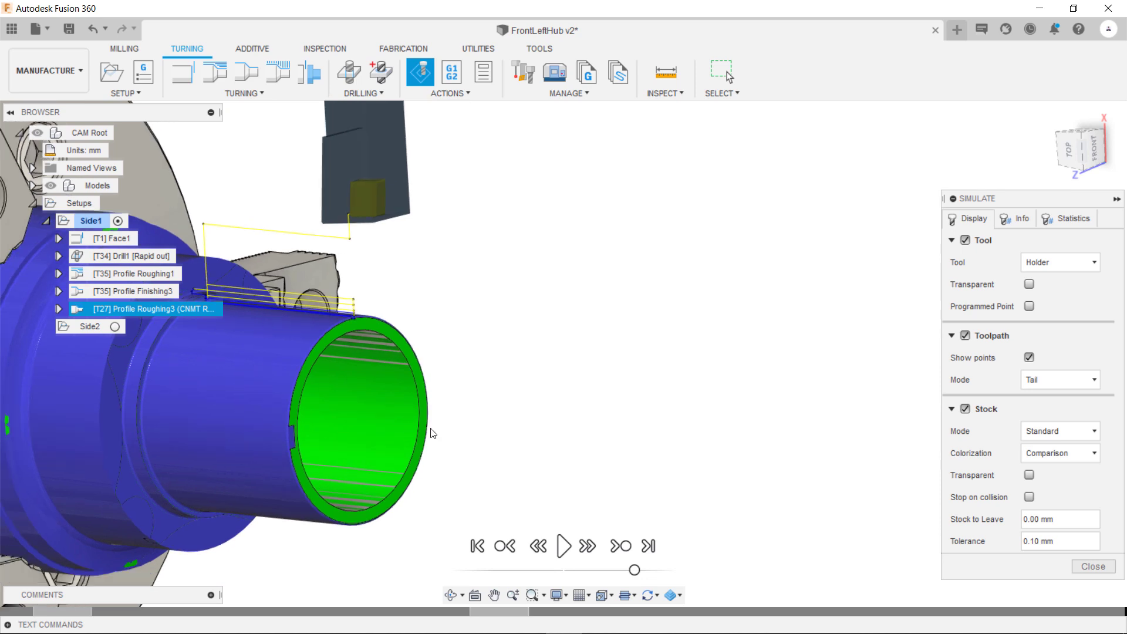
{"action": "left_click", "coordinate": [1092, 565]}
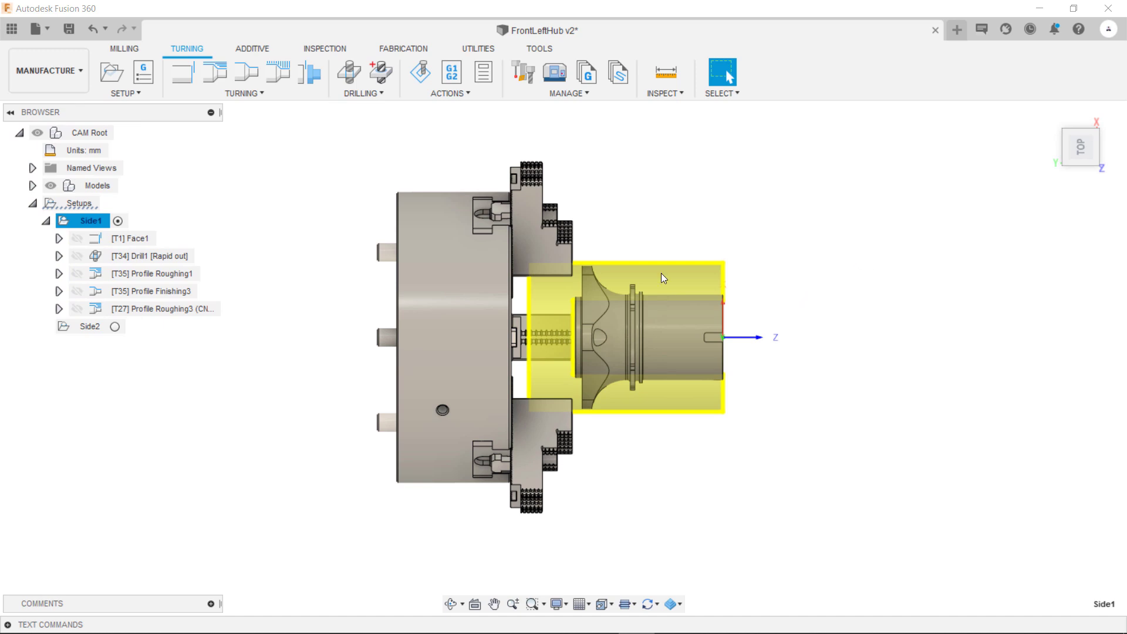
- Create a derived Turning Profile Finishing operation from the external T27 Profile Roughing3 operation
{"action": "left_click", "coordinate": [191, 312]}
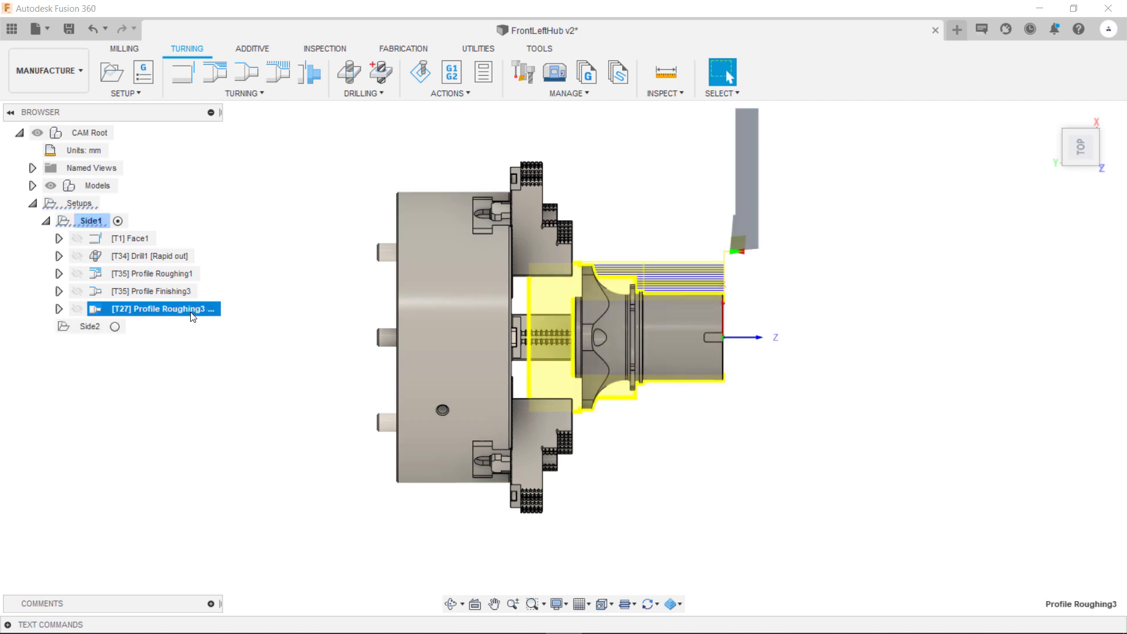
{"action": "right_click", "coordinate": [192, 313]}
{"action": "mouse_move", "coordinate": [263, 255]}
{"action": "mouse_move", "coordinate": [375, 255]}
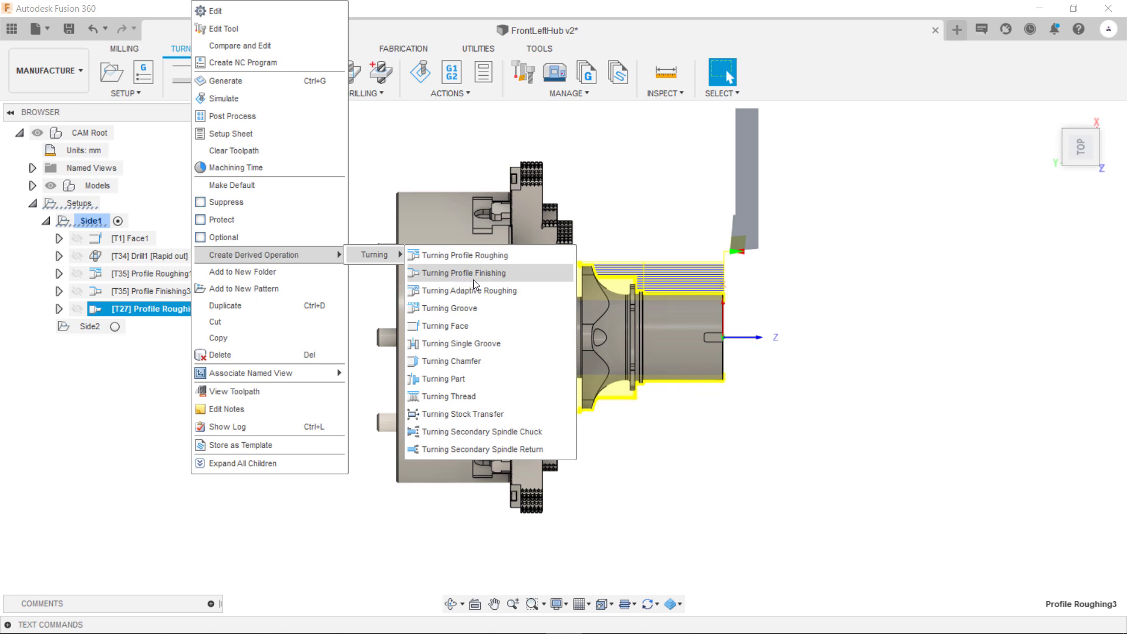
{"action": "left_click", "coordinate": [501, 272]}
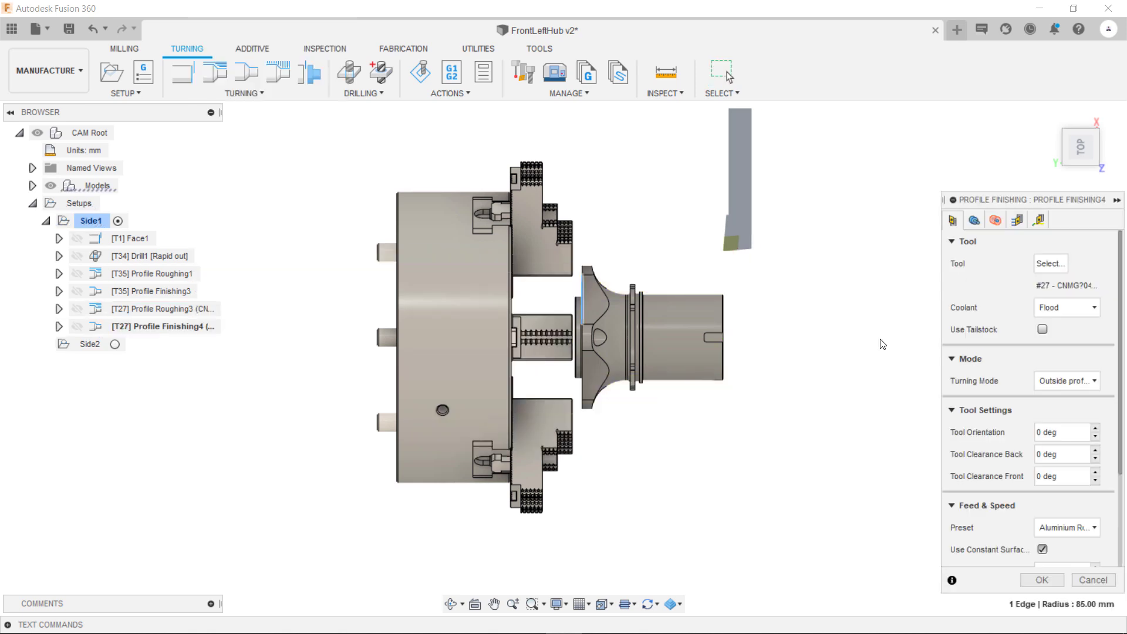
- Assign tool 25 - VBMT (main) from Mazak tools to the external finishing operation with the Aluminium Finishing preset
{"action": "left_click", "coordinate": [1057, 263]}
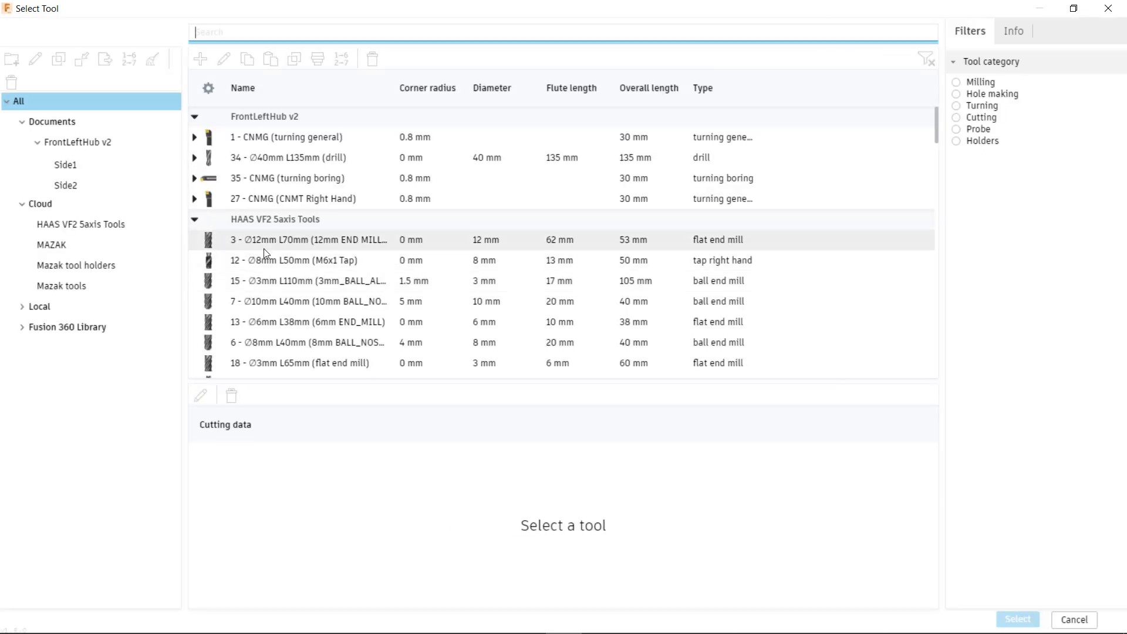
{"action": "left_click", "coordinate": [97, 290]}
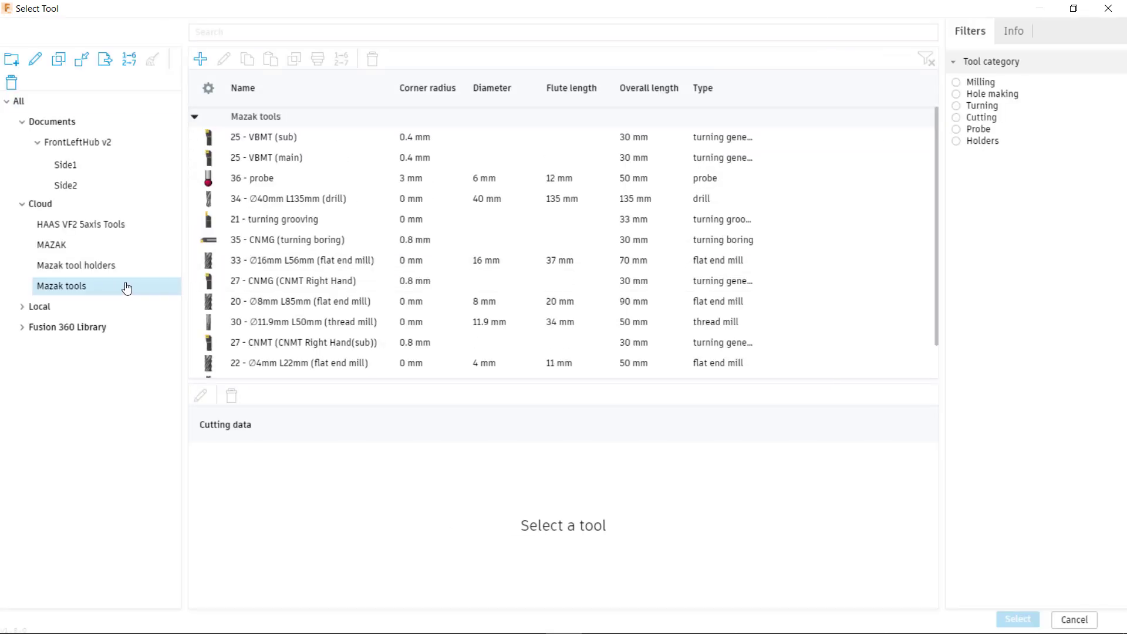
{"action": "left_click", "coordinate": [294, 155]}
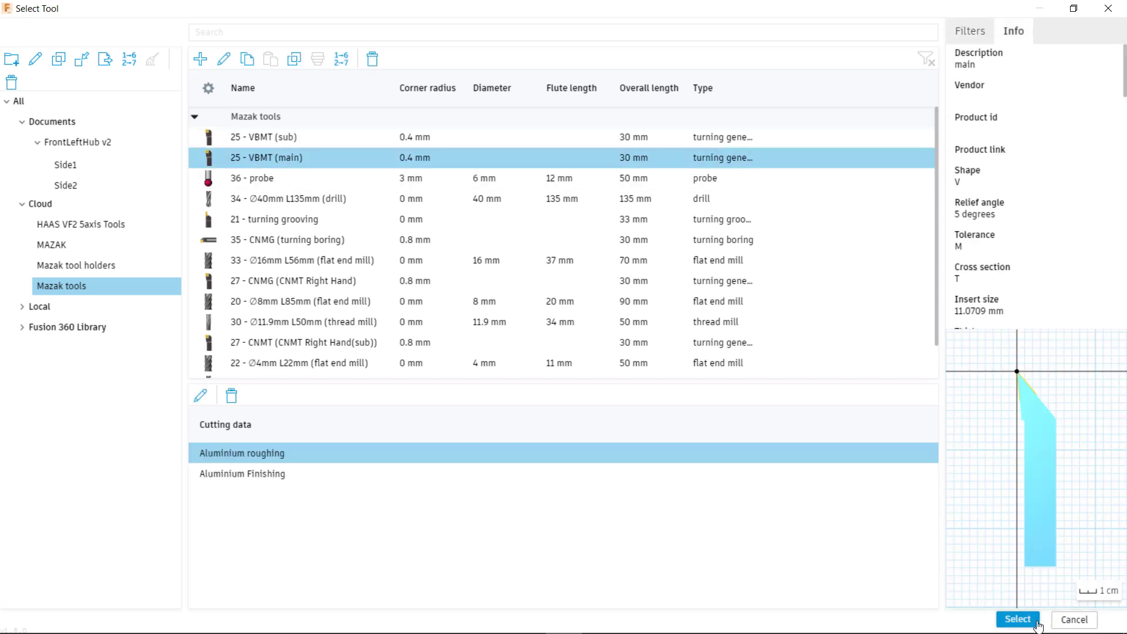
{"action": "left_click", "coordinate": [1018, 619]}
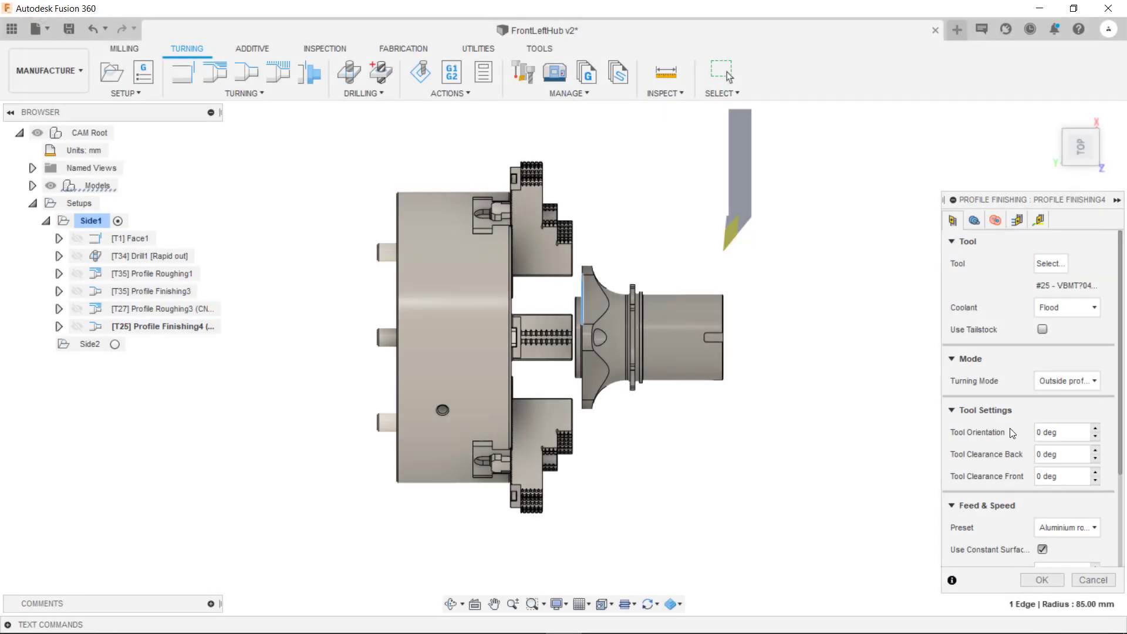
{"action": "left_click", "coordinate": [1089, 527]}
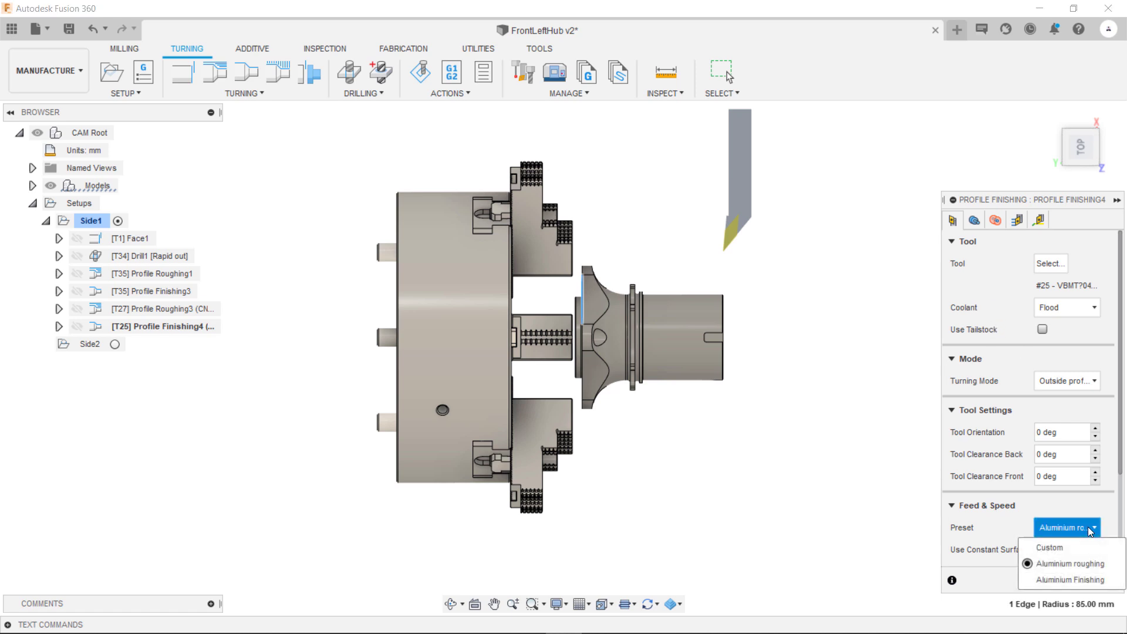
{"action": "left_click", "coordinate": [1083, 579]}
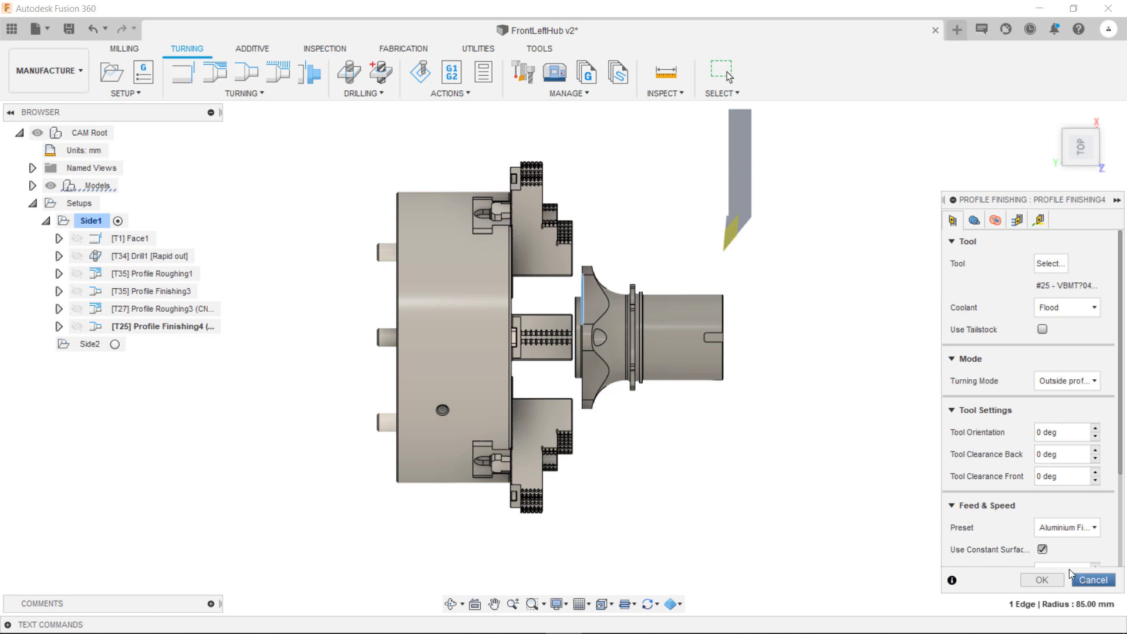
- Set the finishing back limit to the front edge of the hub's narrow flange with a 0 mm offset and create the operation
{"action": "left_click", "coordinate": [974, 220]}
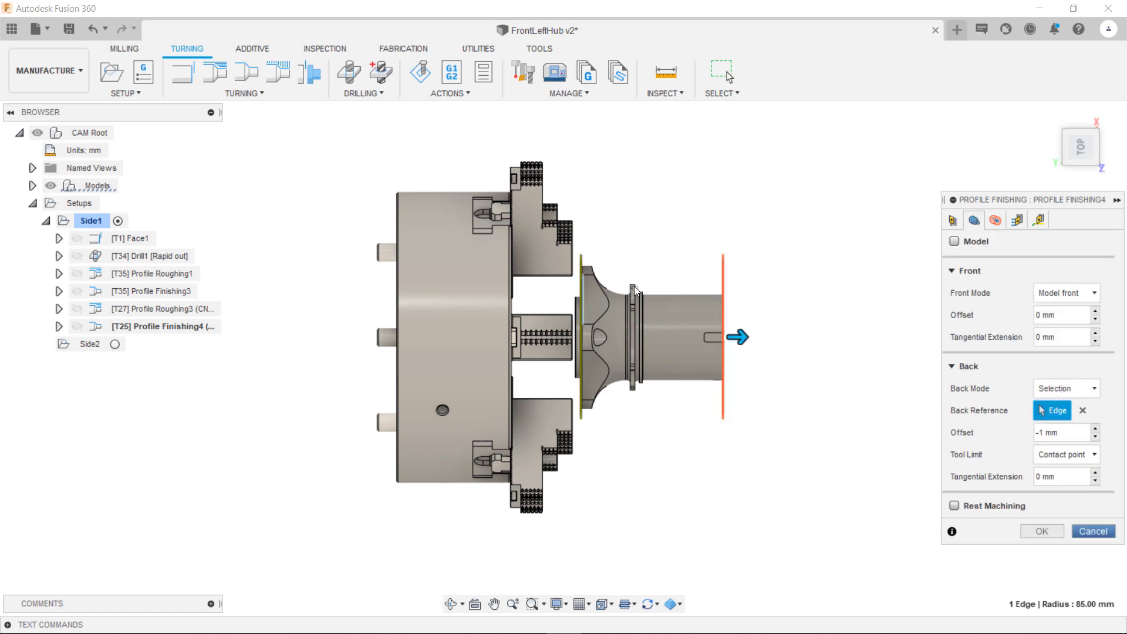
{"action": "scroll", "coordinate": [635, 291], "scroll_direction": "up", "scroll_amount": 5}
{"action": "scroll", "coordinate": [640, 291], "scroll_direction": "up", "scroll_amount": 2}
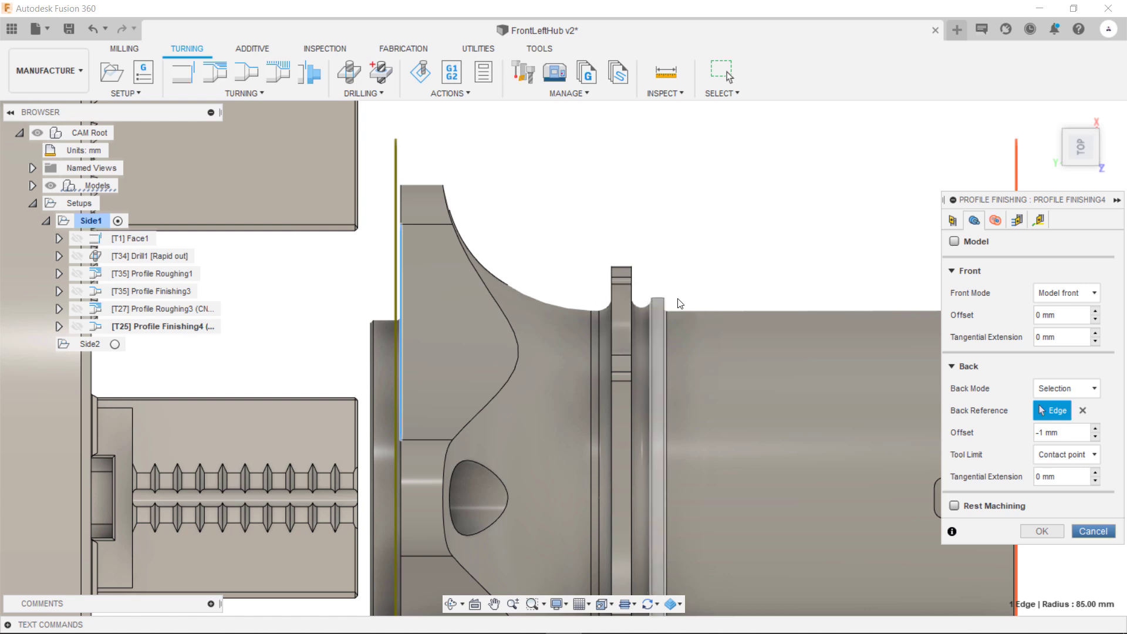
{"action": "left_click", "coordinate": [1083, 411]}
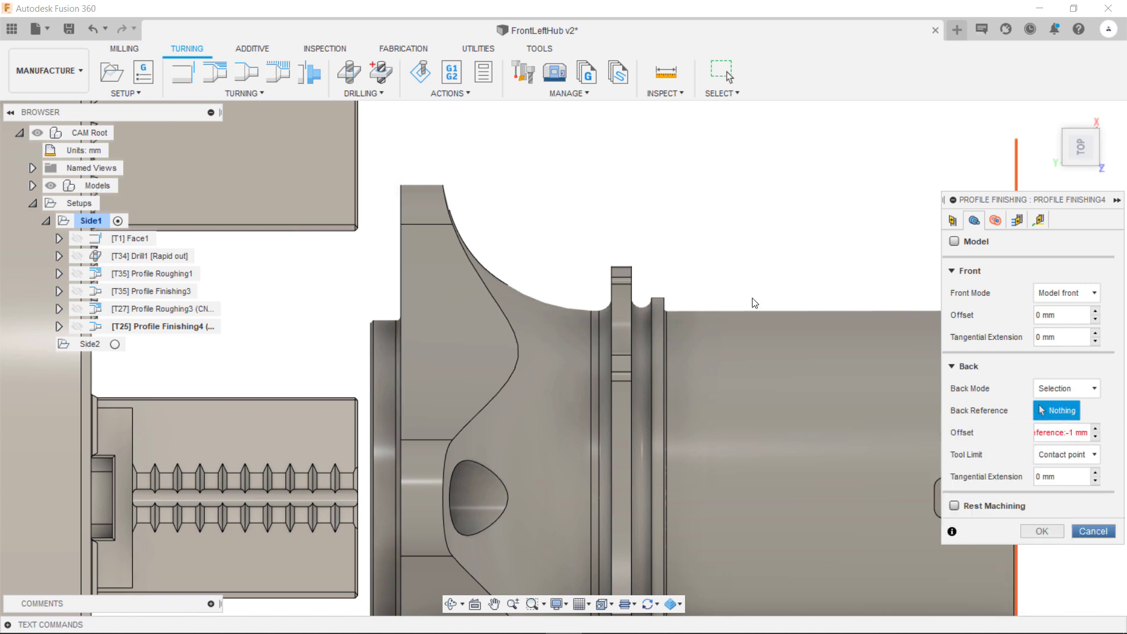
{"action": "left_click", "coordinate": [632, 297]}
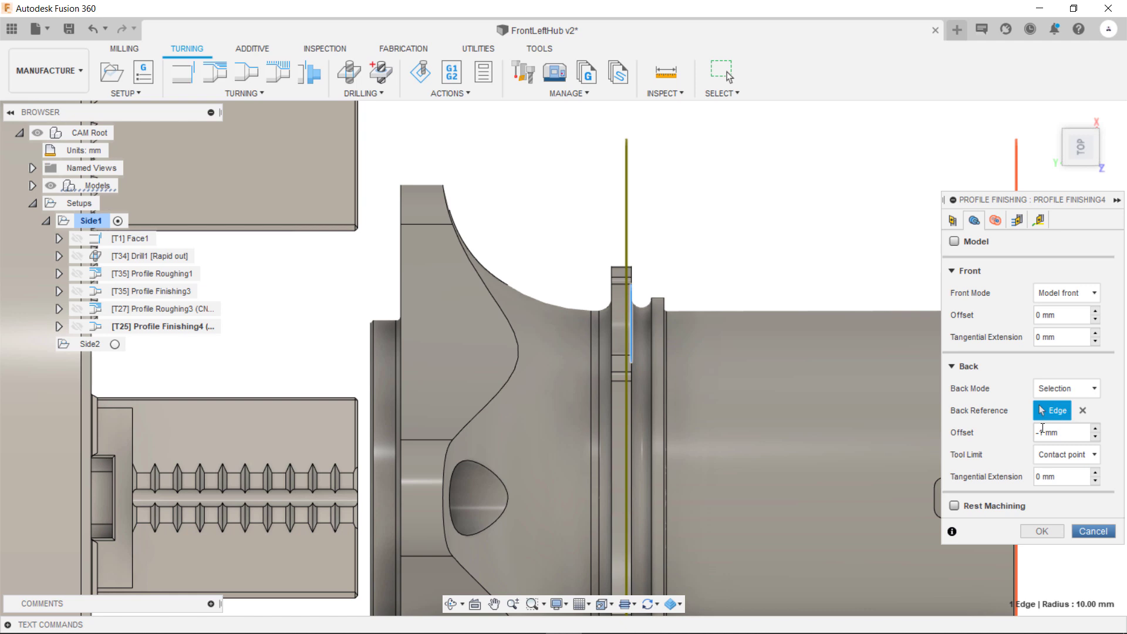
{"action": "left_click_drag", "start_coordinate": [1042, 431], "coordinate": [1019, 441]}
{"action": "type", "text": "0"}
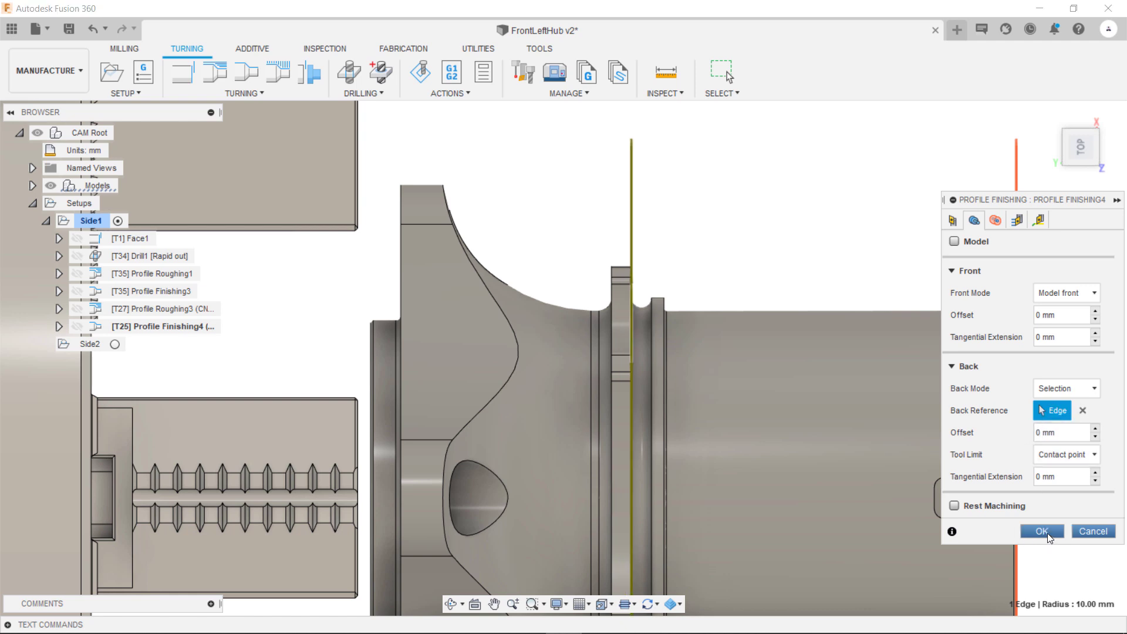
{"action": "left_click", "coordinate": [1043, 531]}
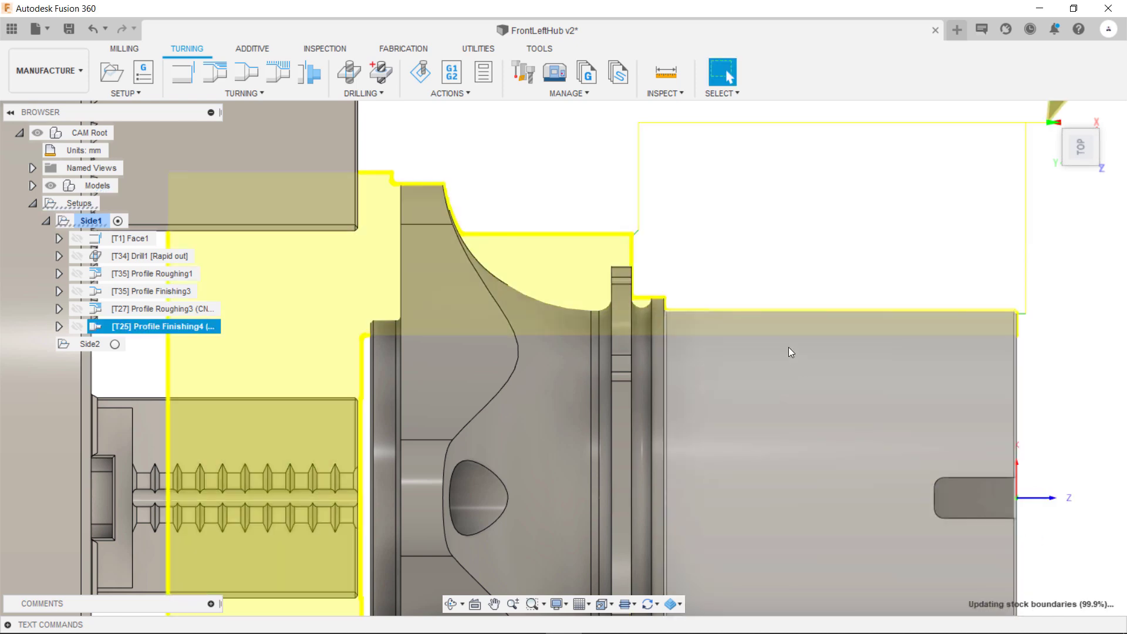
- Create a Turning Groove operation in Side1 using tool 21 - turning grooving from the Mazak tools library
{"action": "scroll", "coordinate": [788, 351], "scroll_direction": "down", "scroll_amount": 5}
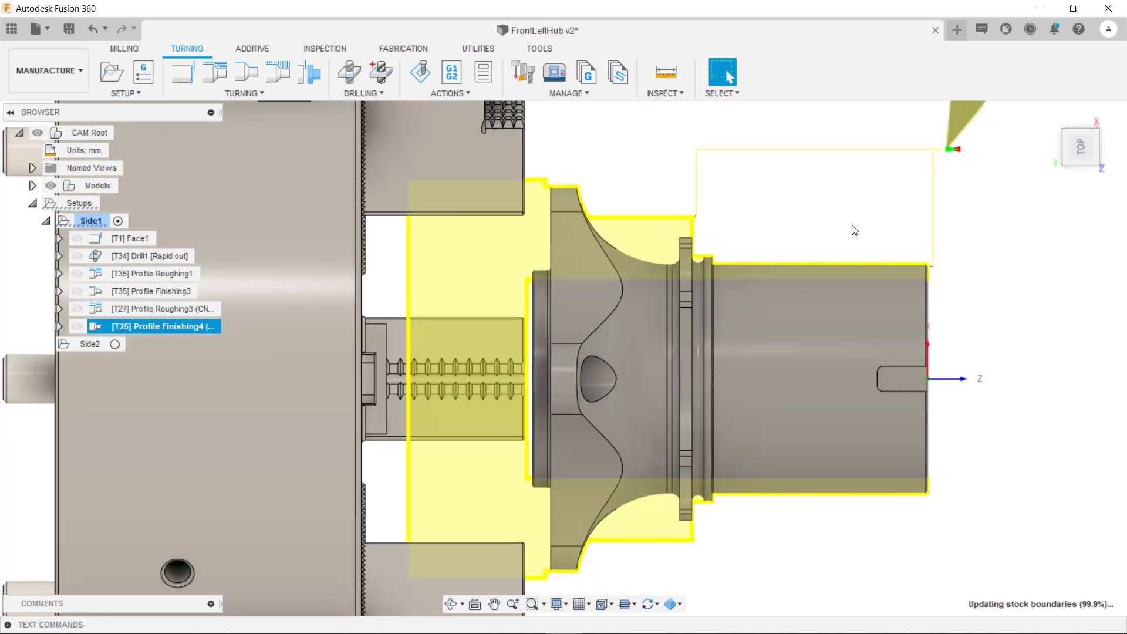
{"action": "scroll", "coordinate": [855, 229], "scroll_direction": "down", "scroll_amount": 5}
{"action": "left_click", "coordinate": [1061, 522]}
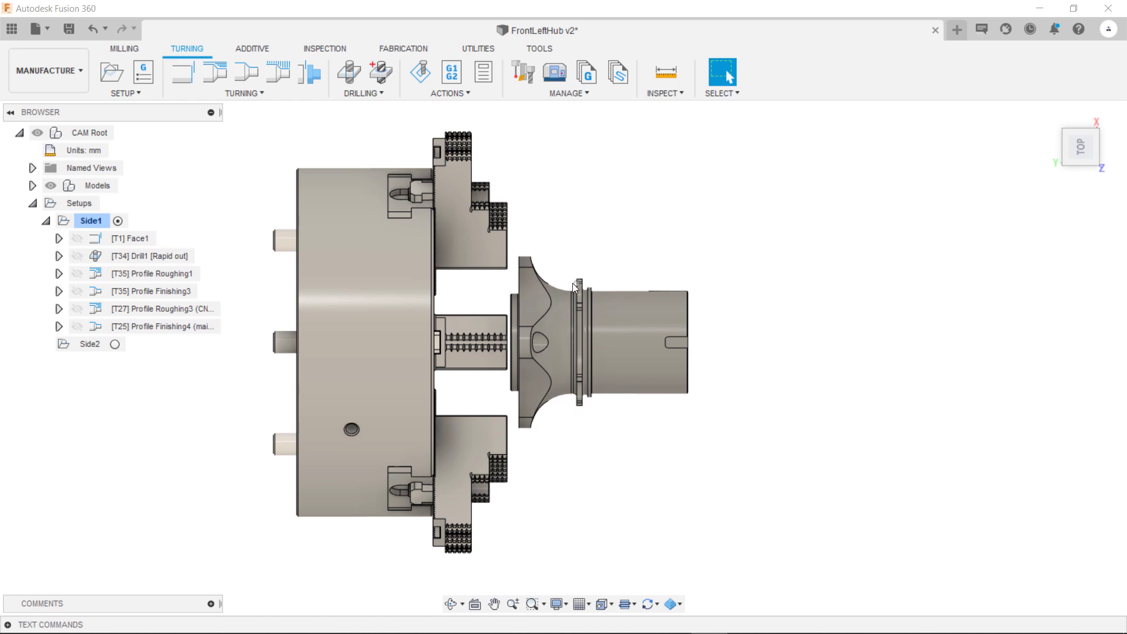
{"action": "left_click", "coordinate": [256, 93]}
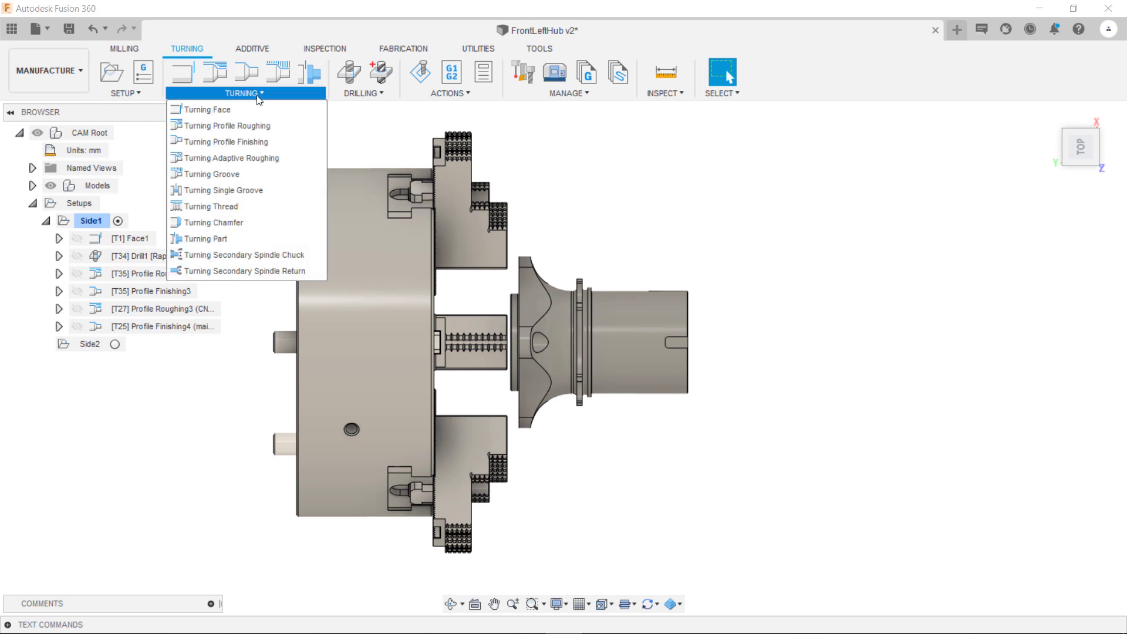
{"action": "left_click", "coordinate": [249, 174]}
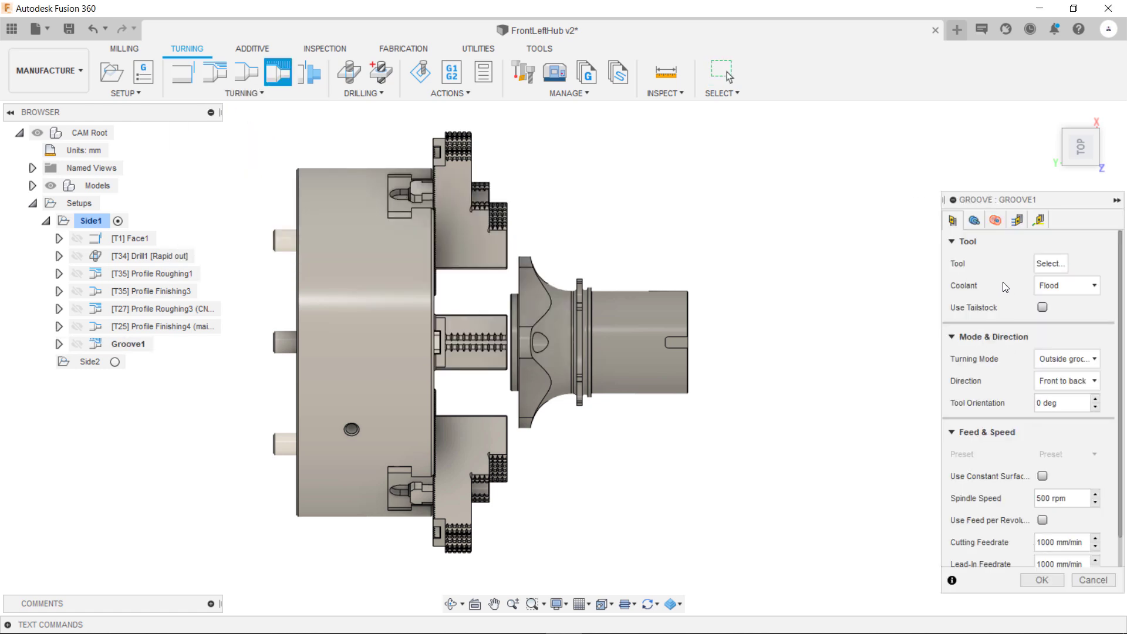
{"action": "left_click", "coordinate": [1056, 266]}
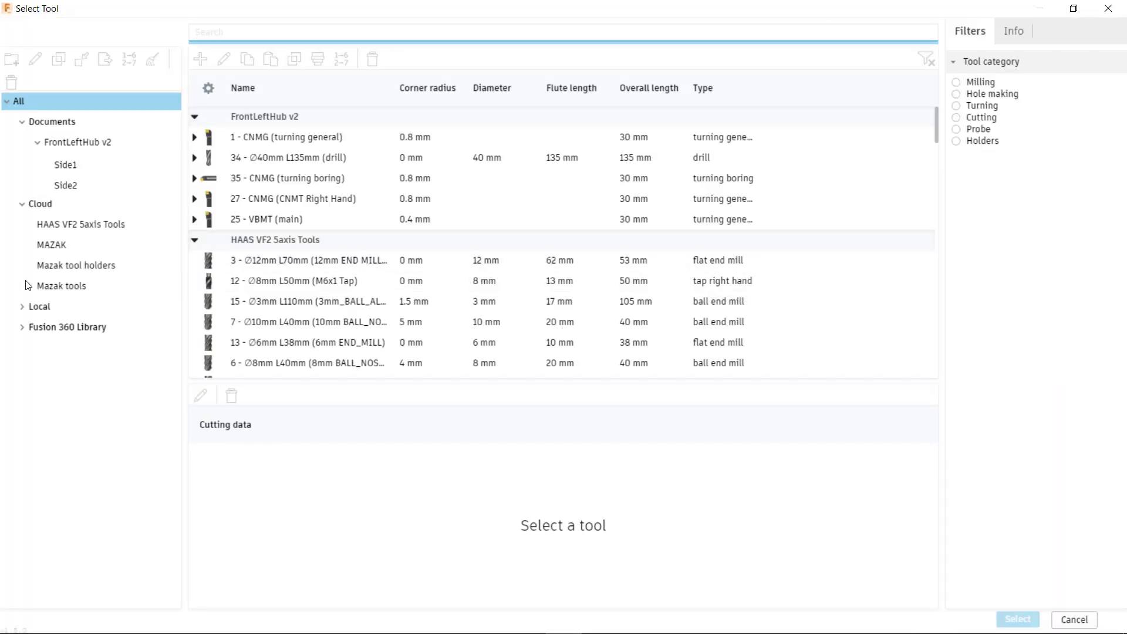
{"action": "left_click", "coordinate": [59, 286]}
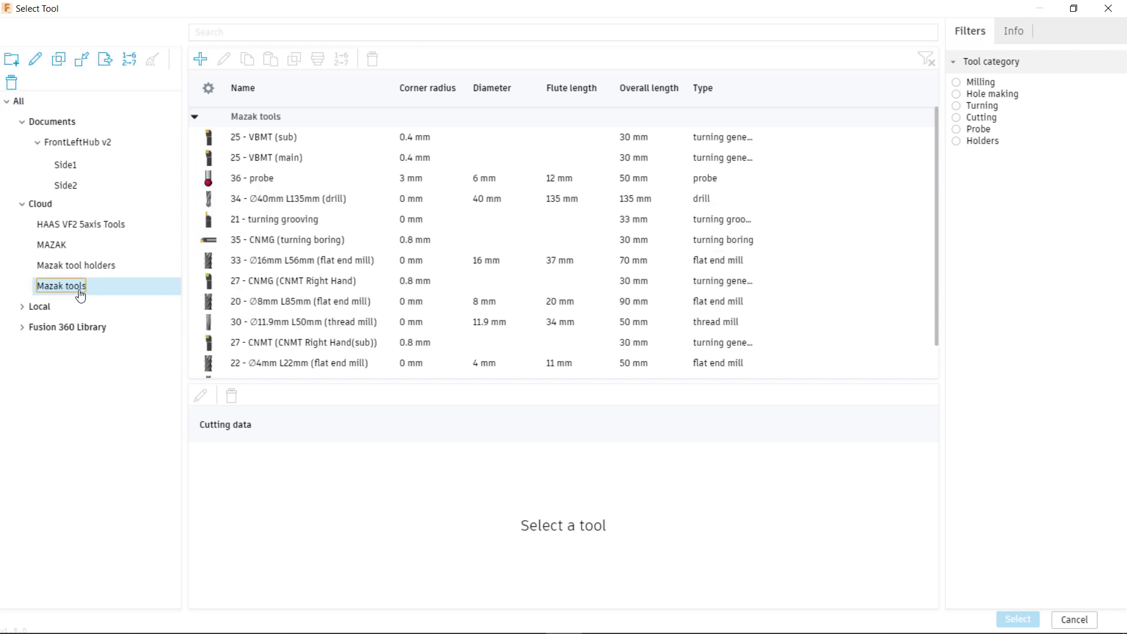
{"action": "left_click", "coordinate": [266, 226]}
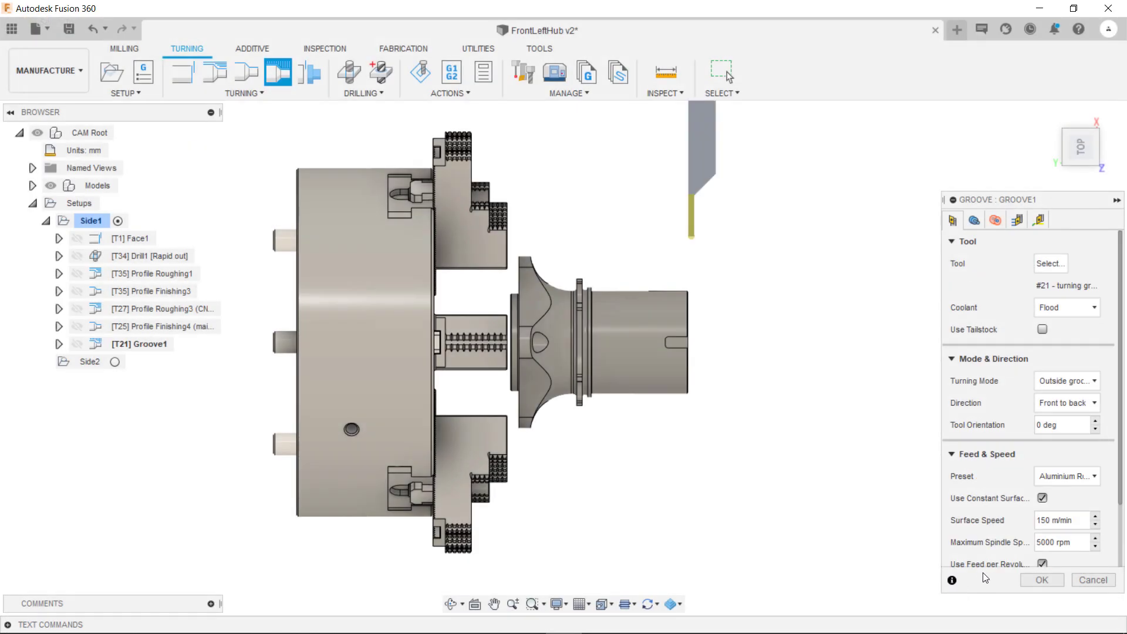
- Set the groove's front limit by selection to the back edge of the hub's narrow flange
{"action": "left_click", "coordinate": [975, 226]}
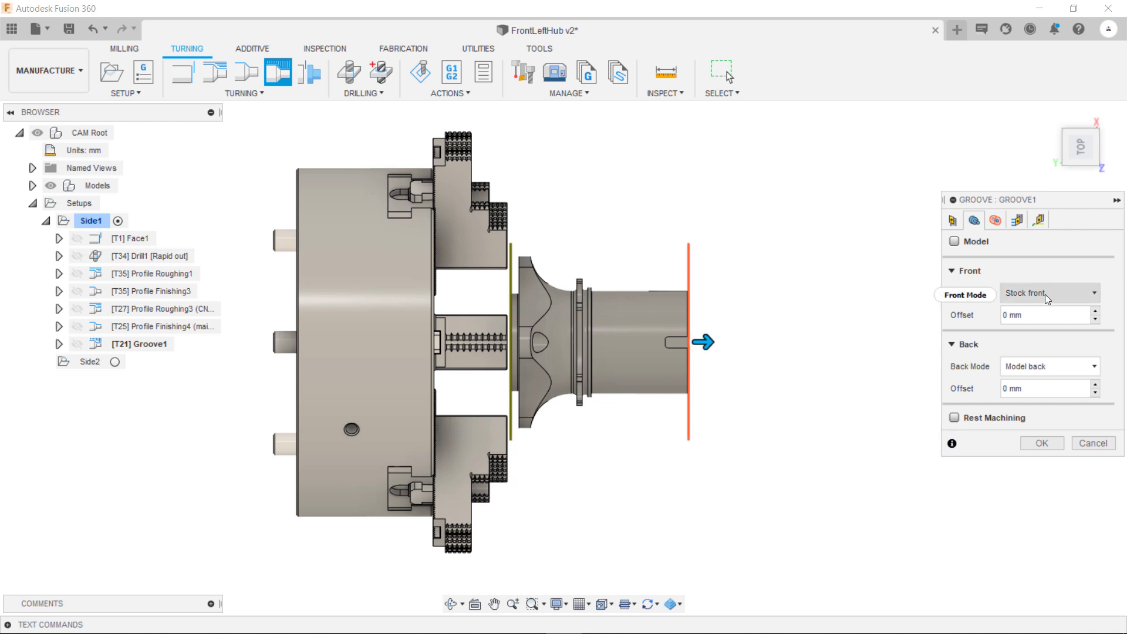
{"action": "left_click", "coordinate": [1066, 291]}
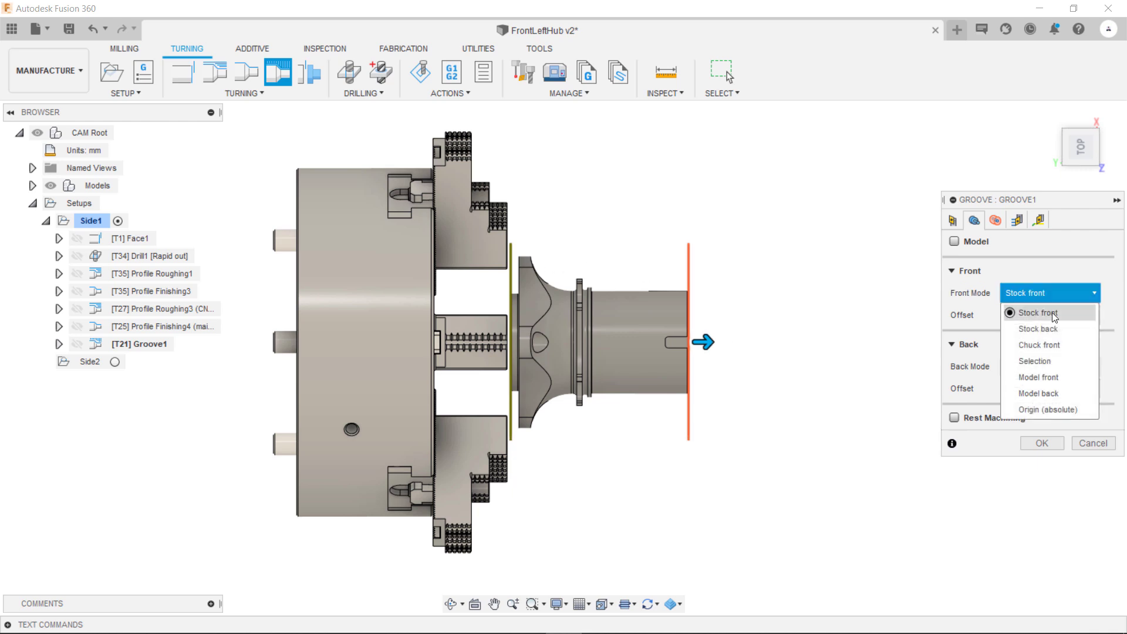
{"action": "left_click", "coordinate": [1035, 361]}
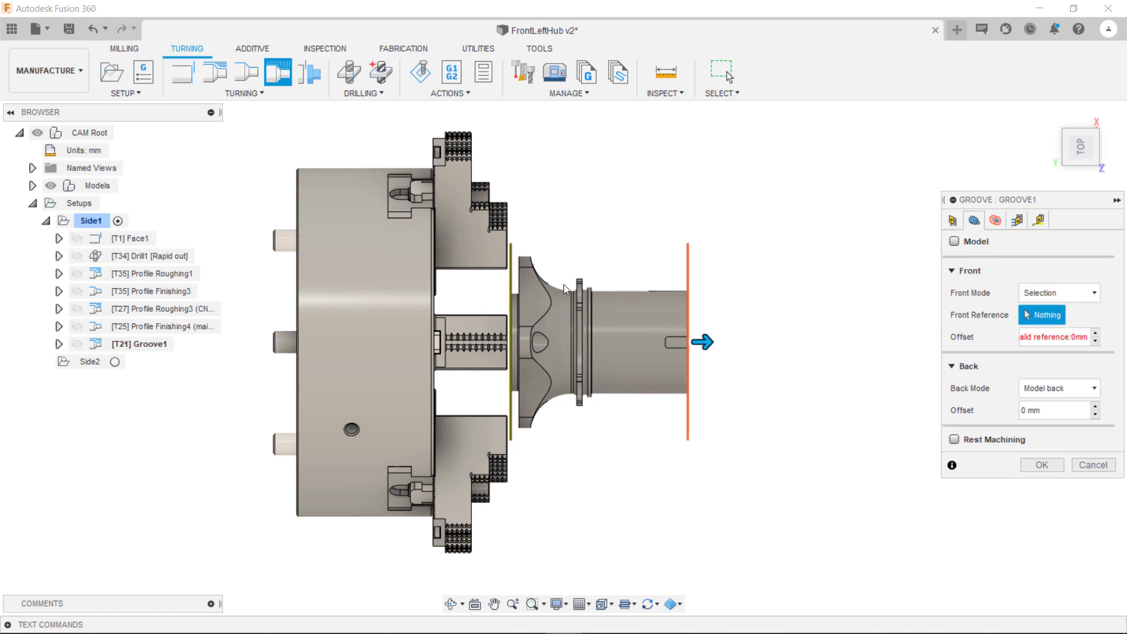
{"action": "scroll", "coordinate": [565, 284], "scroll_direction": "up", "scroll_amount": 5}
{"action": "left_click", "coordinate": [592, 290]}
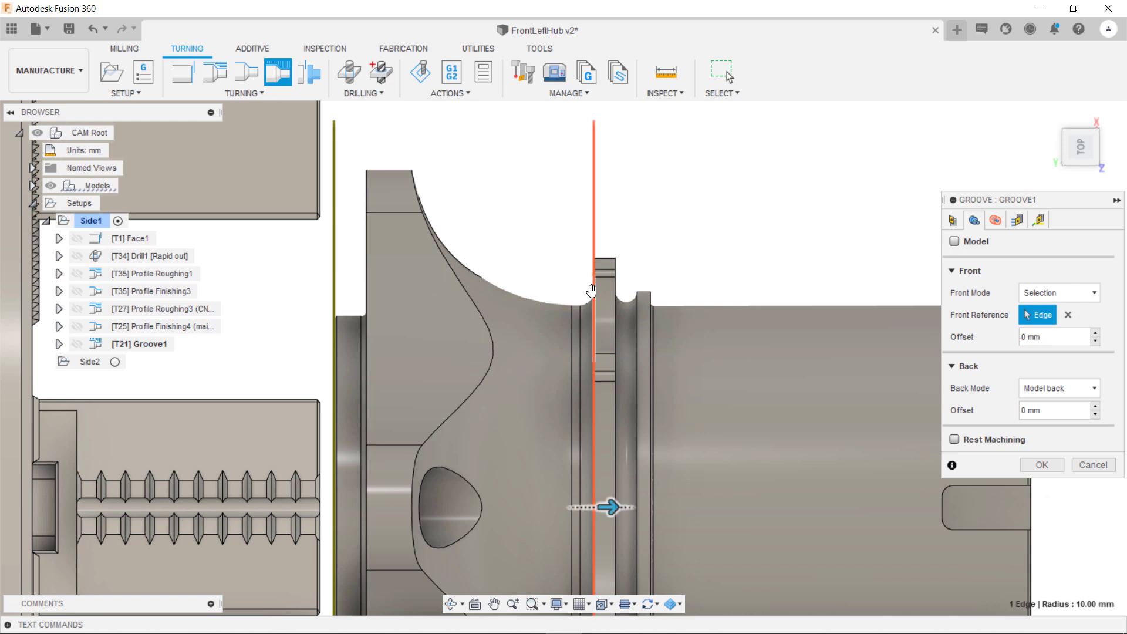
- Set the groove's back limit to the outer curved edge of the large flange and enable rest machining
{"action": "left_click", "coordinate": [1077, 389]}
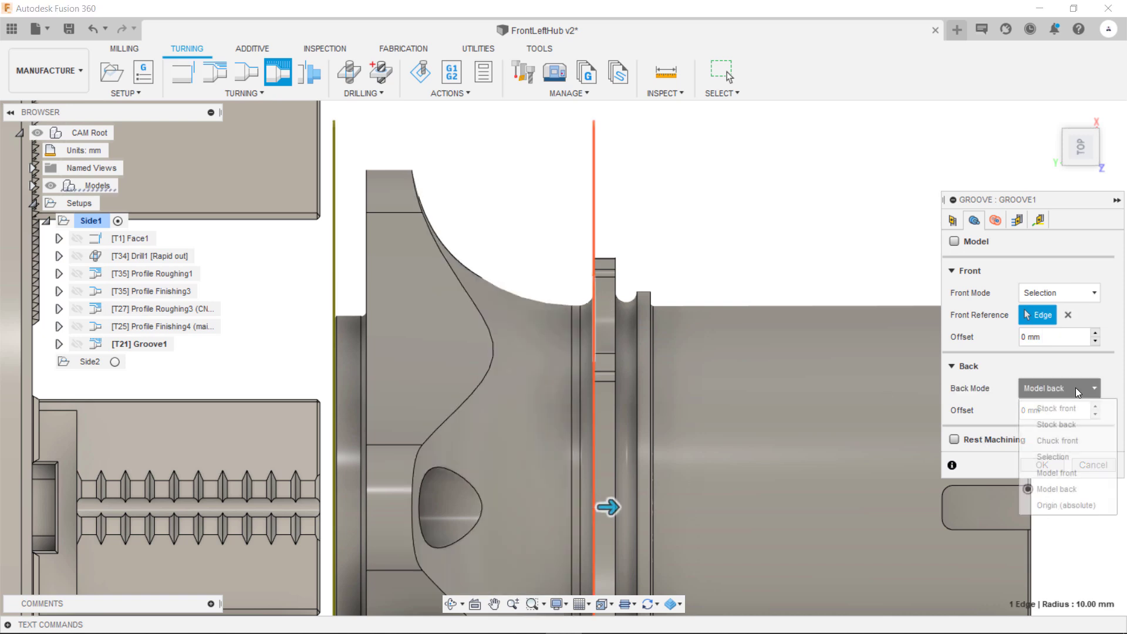
{"action": "left_click", "coordinate": [1074, 457]}
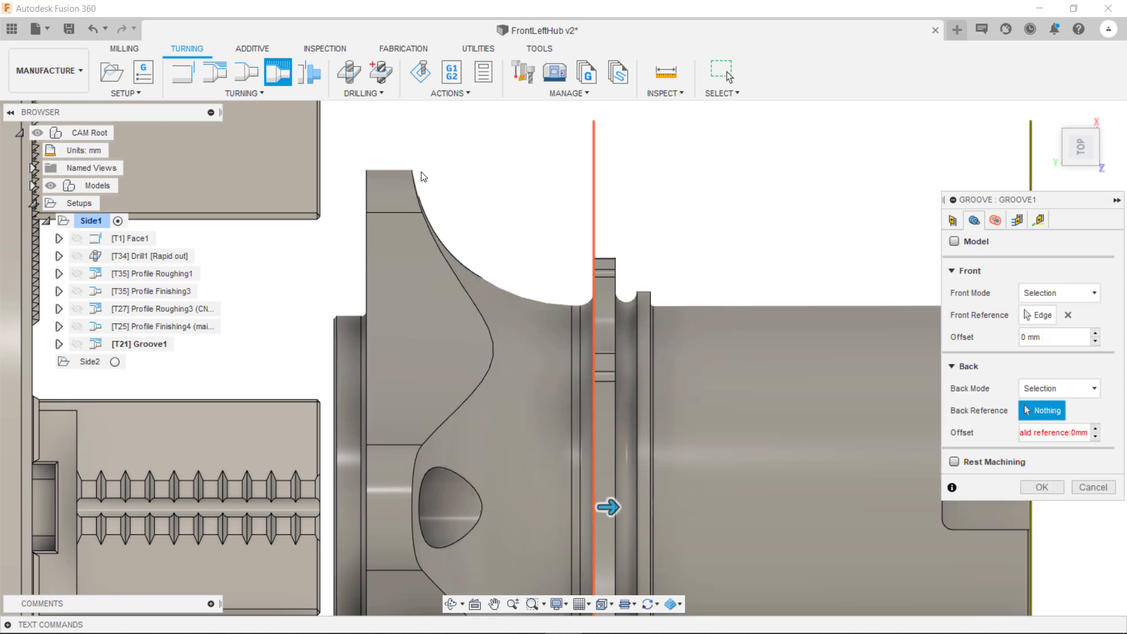
{"action": "left_click", "coordinate": [418, 188]}
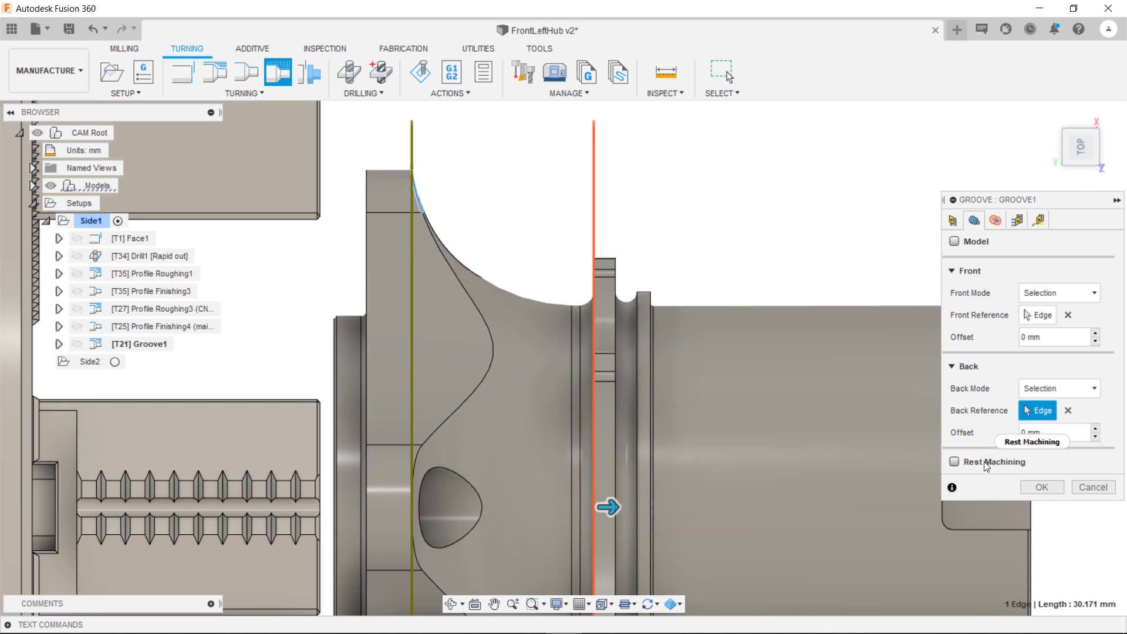
{"action": "mouse_move", "coordinate": [954, 465]}
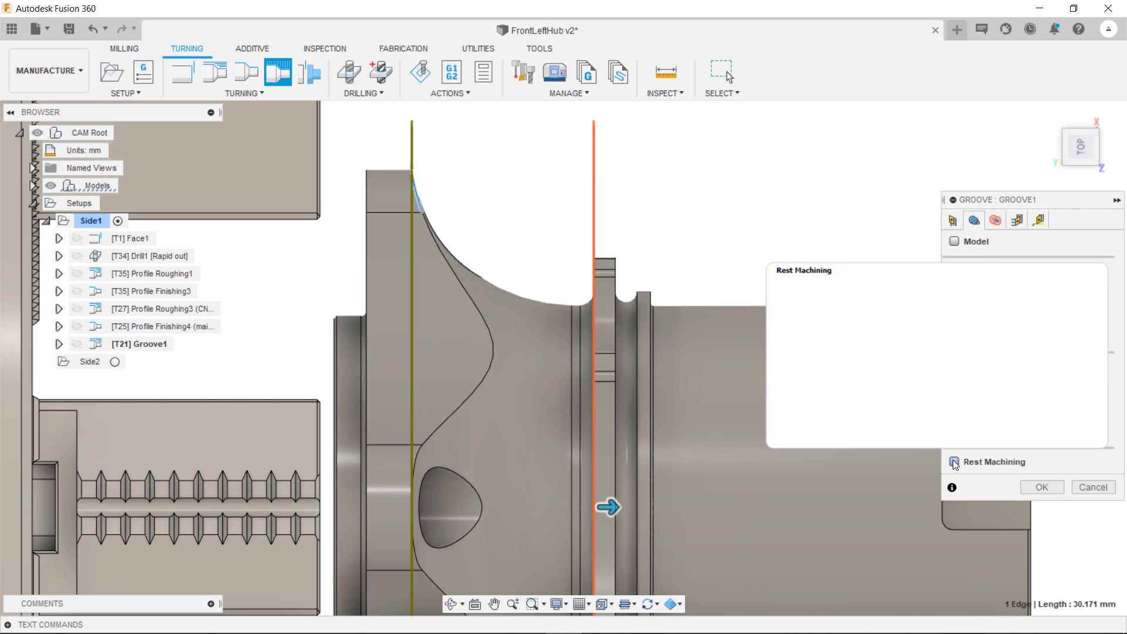
{"action": "left_click", "coordinate": [965, 462]}
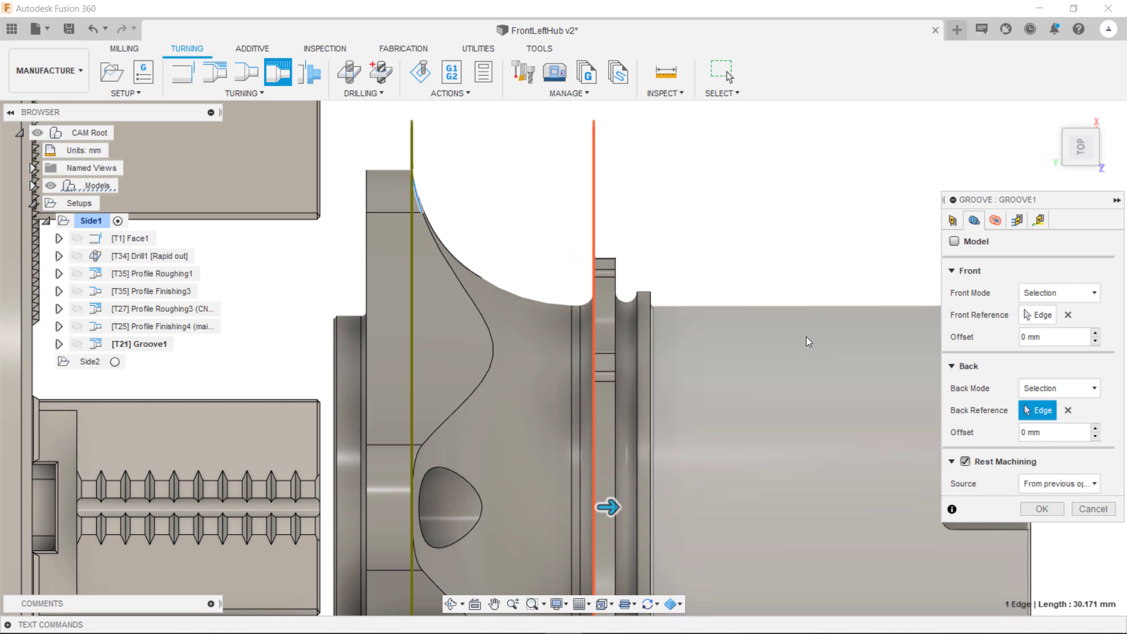
- Turn off the groove's finishing passes and set its roughing pattern to Sideways with partial stepdown
{"action": "left_click", "coordinate": [1022, 224]}
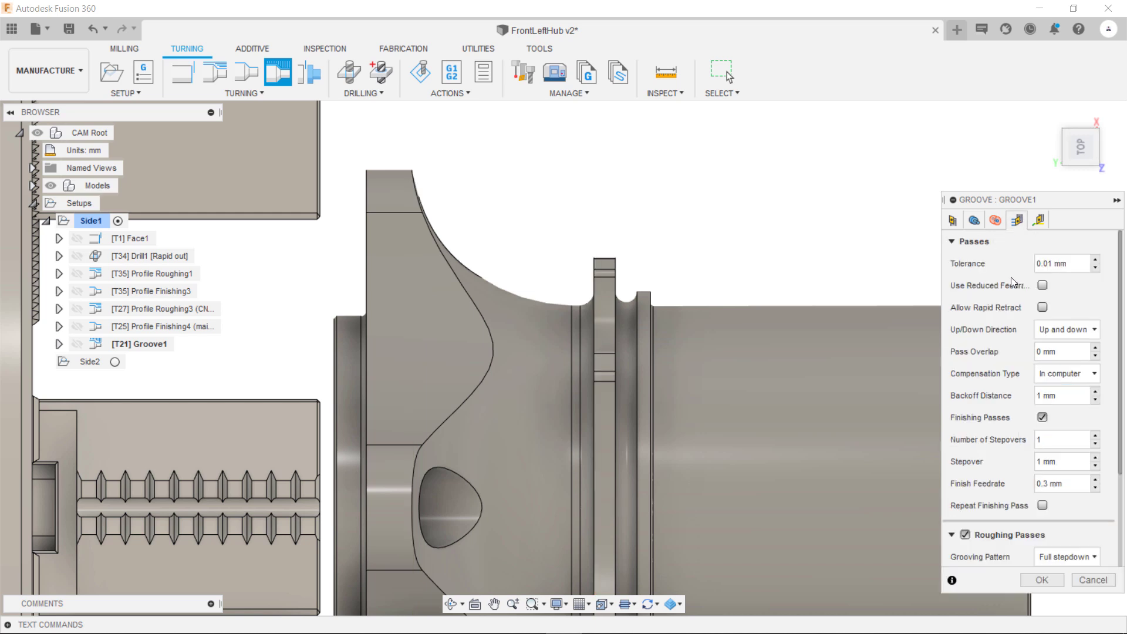
{"action": "scroll", "coordinate": [1013, 285], "scroll_direction": "down", "scroll_amount": 3}
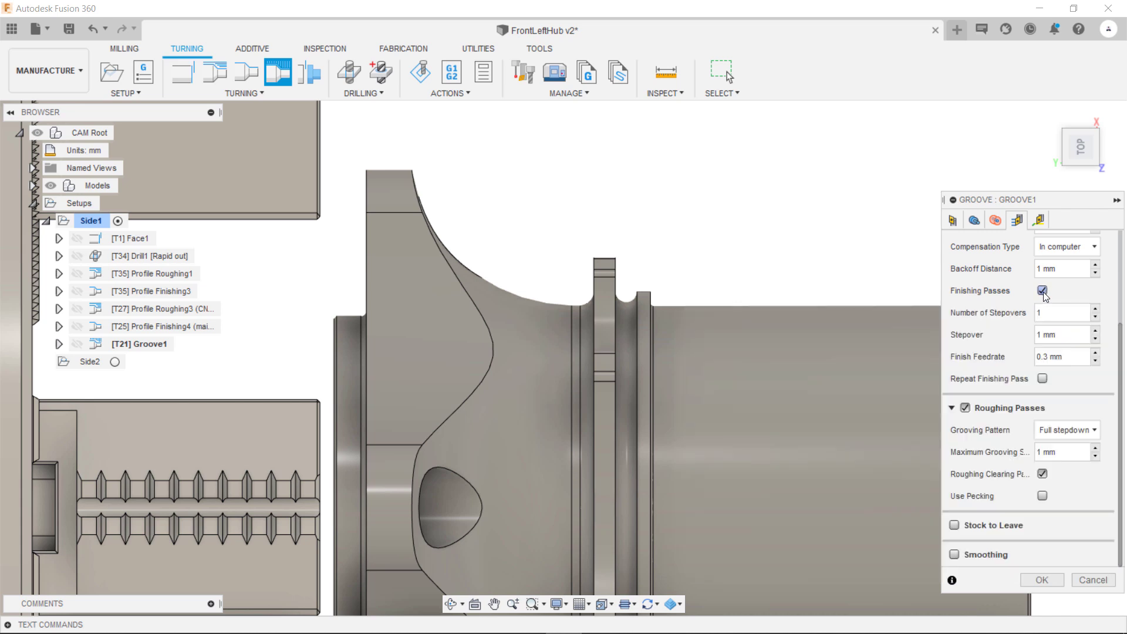
{"action": "left_click", "coordinate": [1043, 291]}
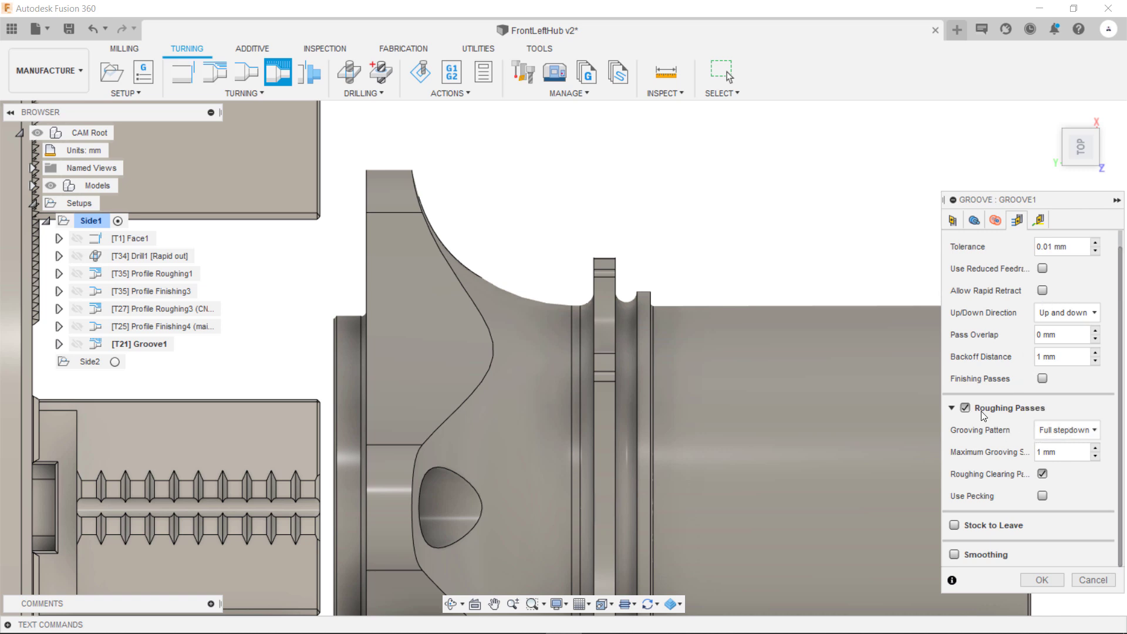
{"action": "left_click", "coordinate": [1093, 430]}
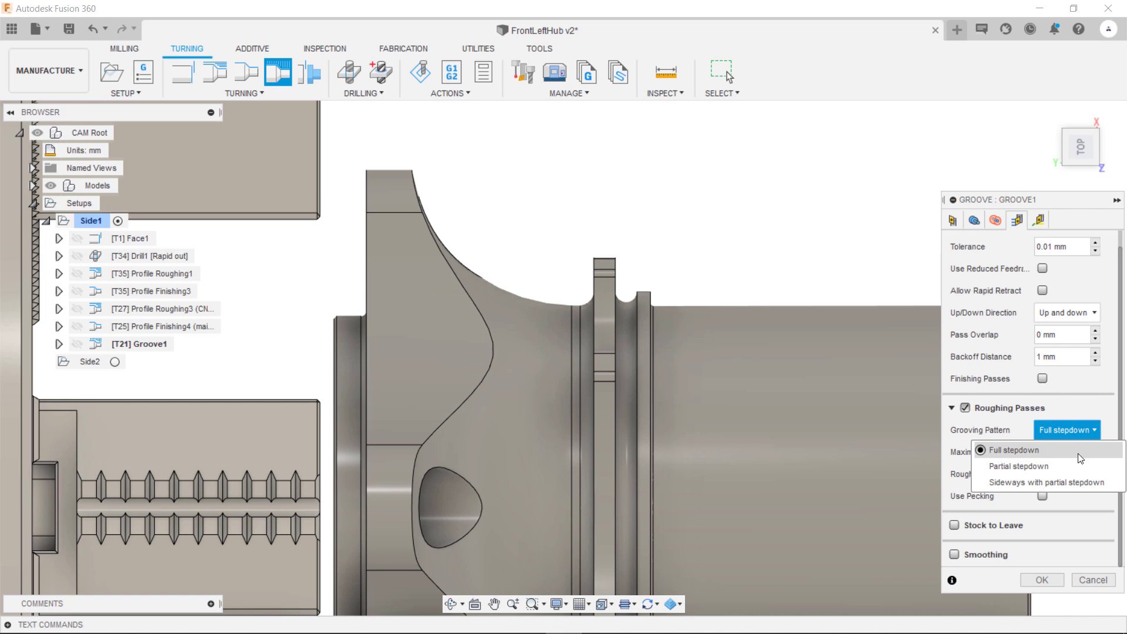
{"action": "left_click", "coordinate": [1054, 480]}
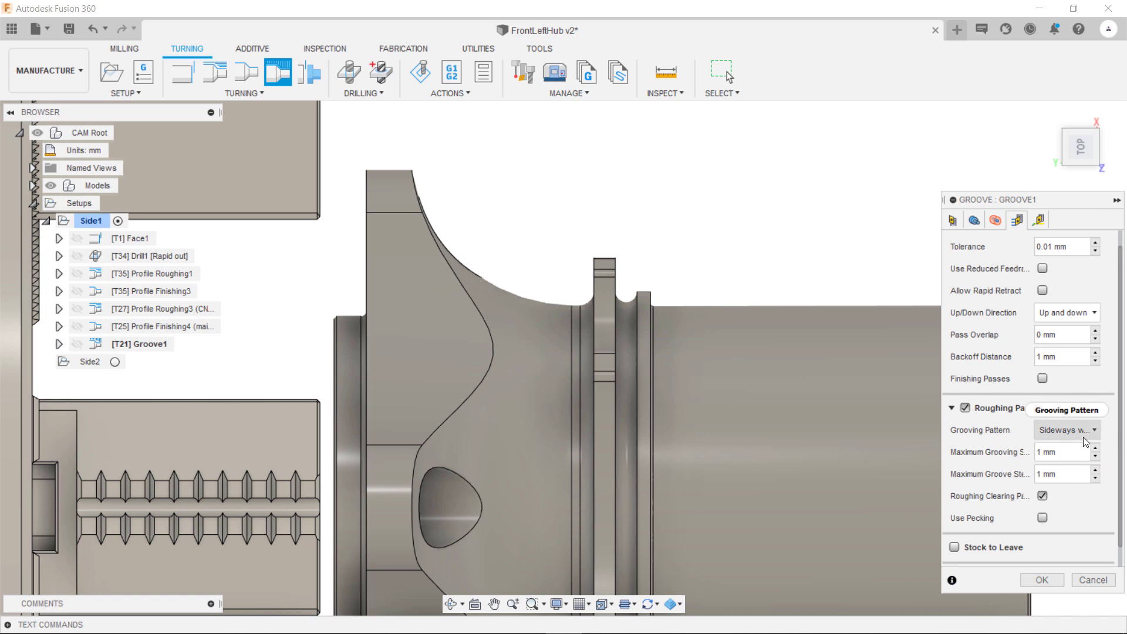
- Enable stock to leave with 0.2 mm radial and 0.1 mm axial, and create the groove roughing operation
{"action": "scroll", "coordinate": [1020, 448], "scroll_direction": "down", "scroll_amount": 1}
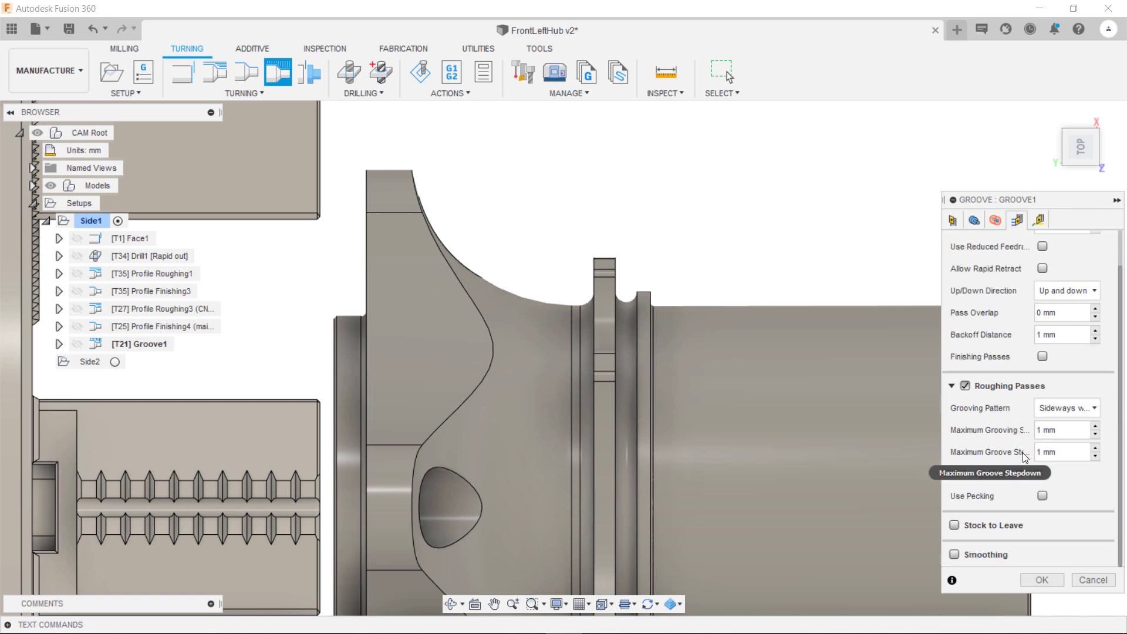
{"action": "left_click", "coordinate": [956, 526]}
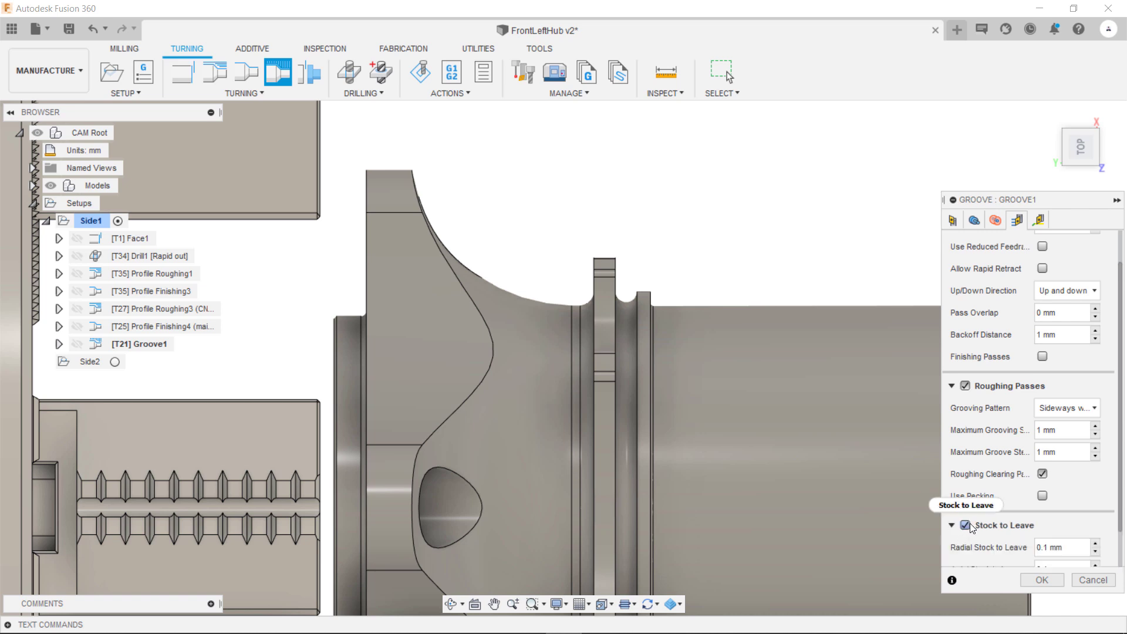
{"action": "scroll", "coordinate": [998, 511], "scroll_direction": "down", "scroll_amount": 2}
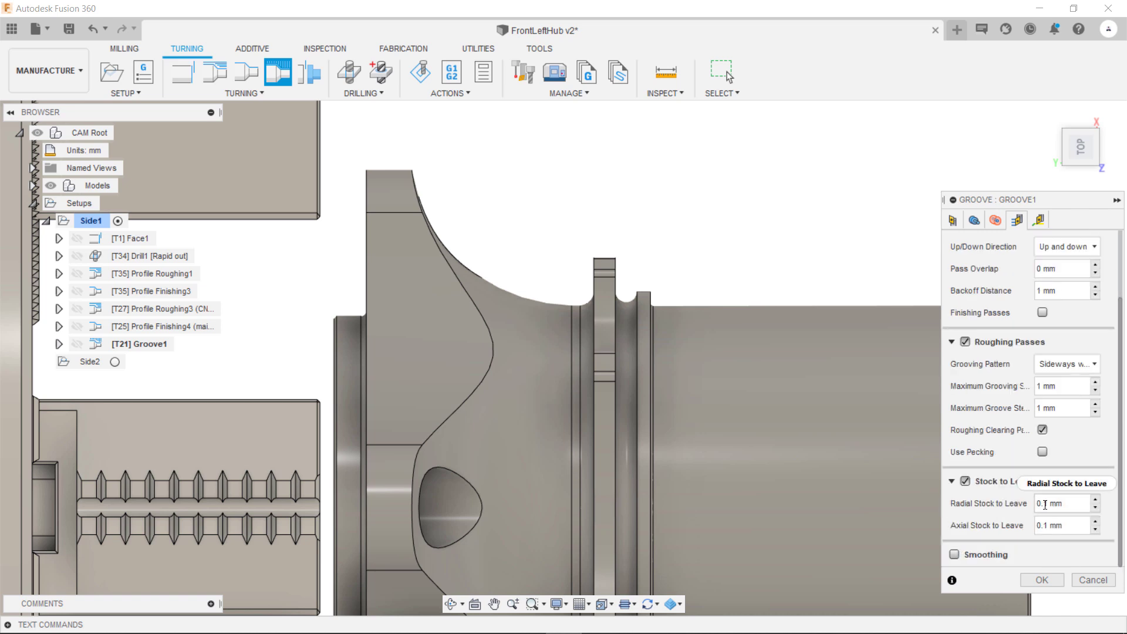
{"action": "double_click", "coordinate": [1047, 504]}
{"action": "type", "text": "2"}
{"action": "left_click", "coordinate": [1048, 528]}
{"action": "type", "text": "1"}
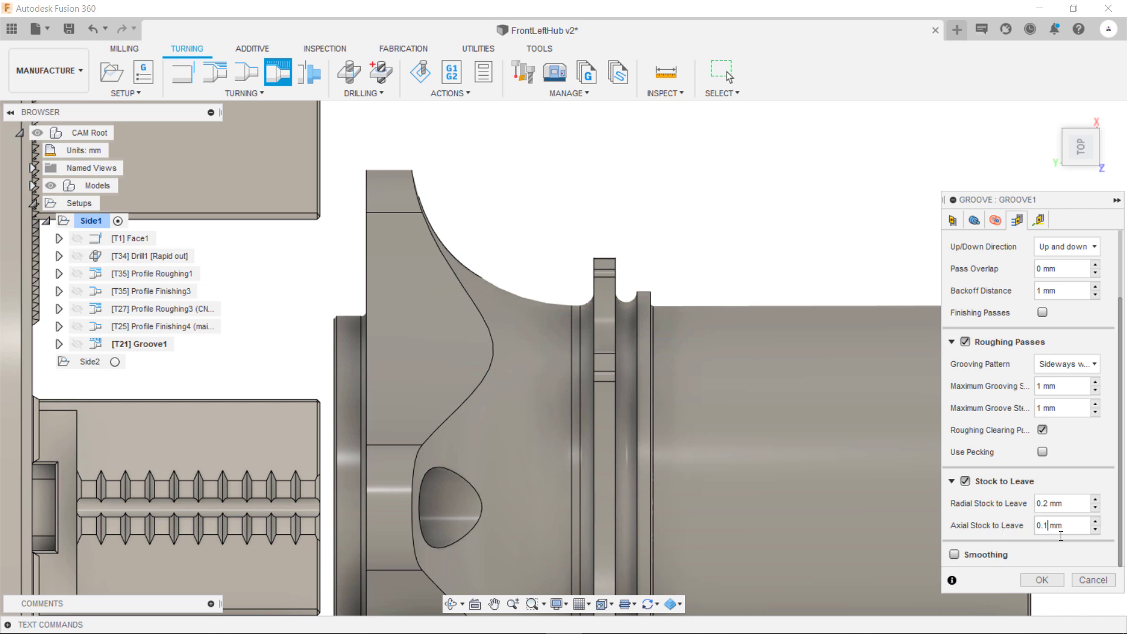
{"action": "left_click", "coordinate": [1048, 581]}
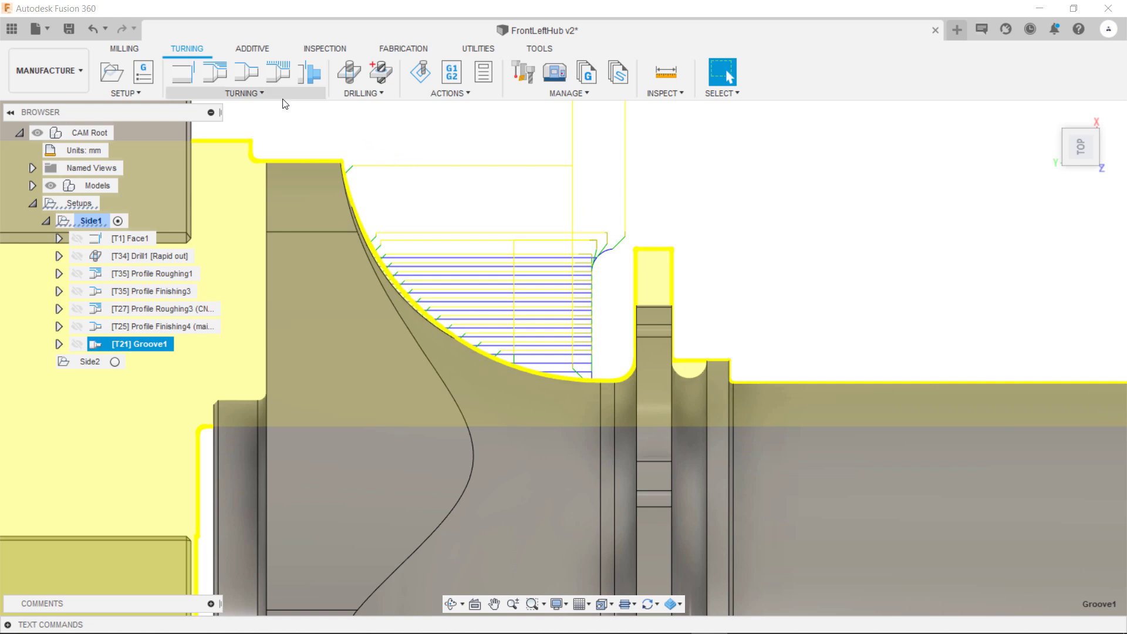
- Start a second Turning Groove operation with tool 21 and the Aluminium Finishing preset
{"action": "left_click", "coordinate": [263, 91]}
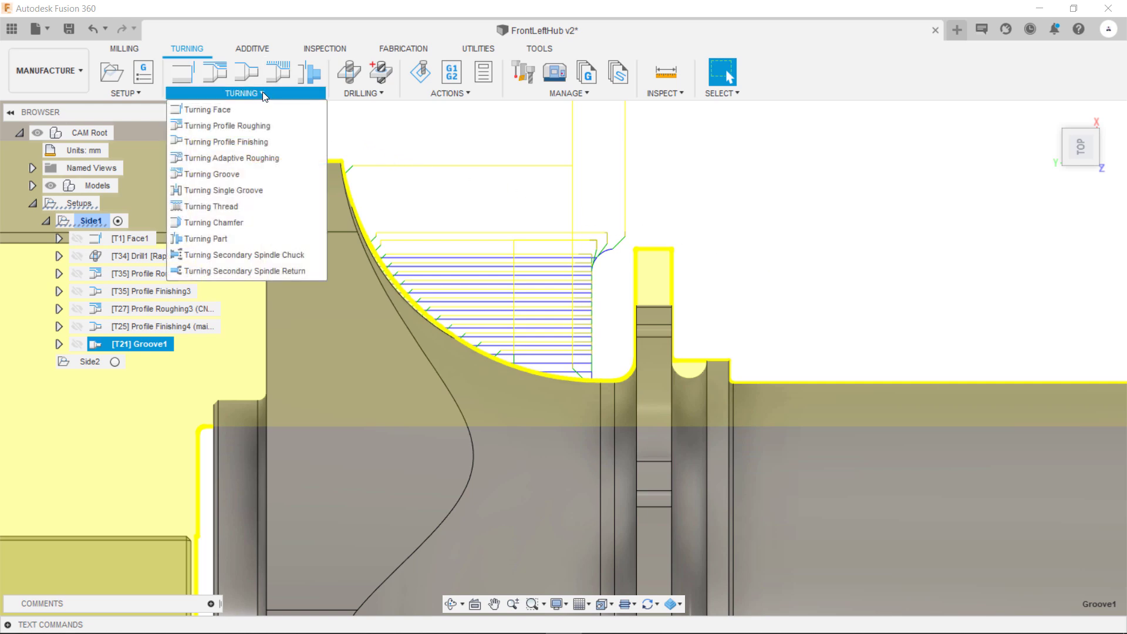
{"action": "left_click", "coordinate": [265, 172]}
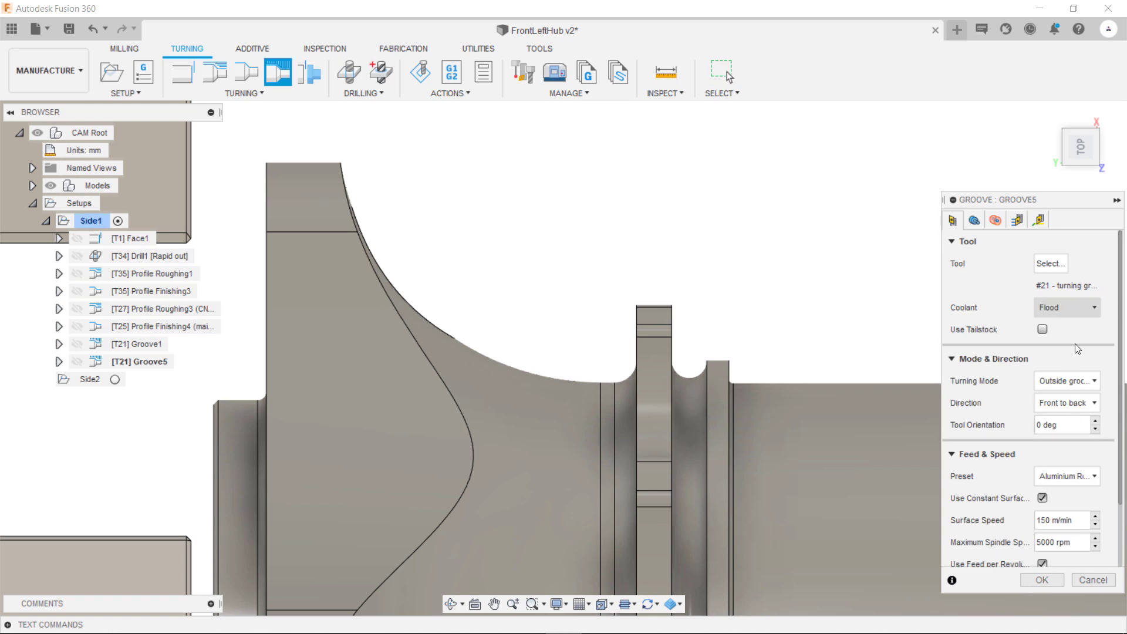
{"action": "left_click", "coordinate": [1091, 476]}
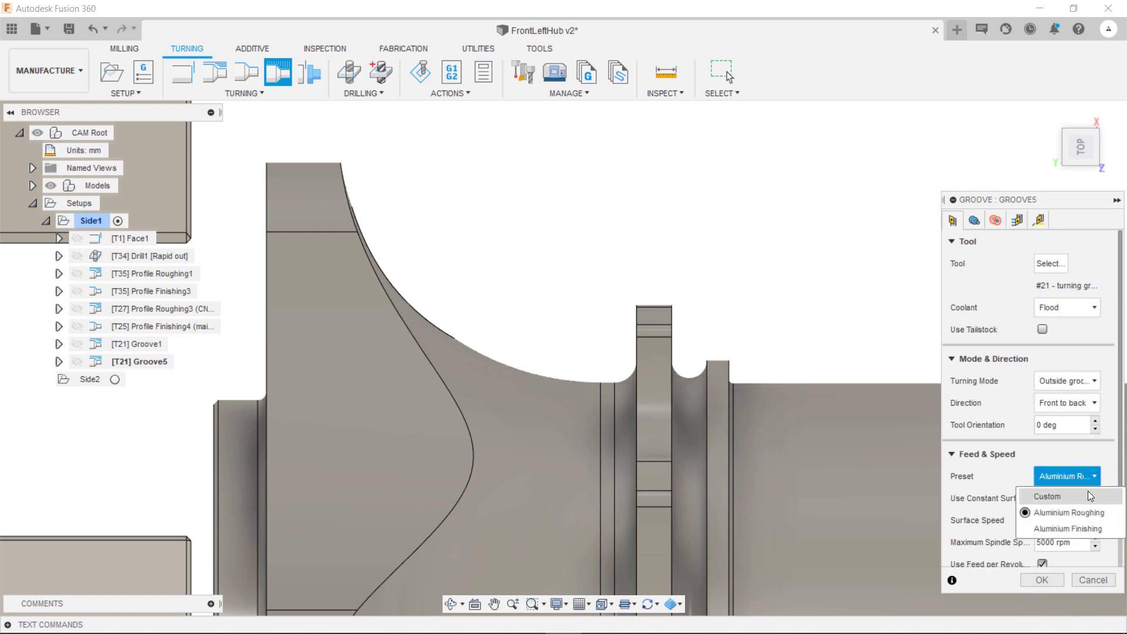
{"action": "left_click", "coordinate": [1091, 530]}
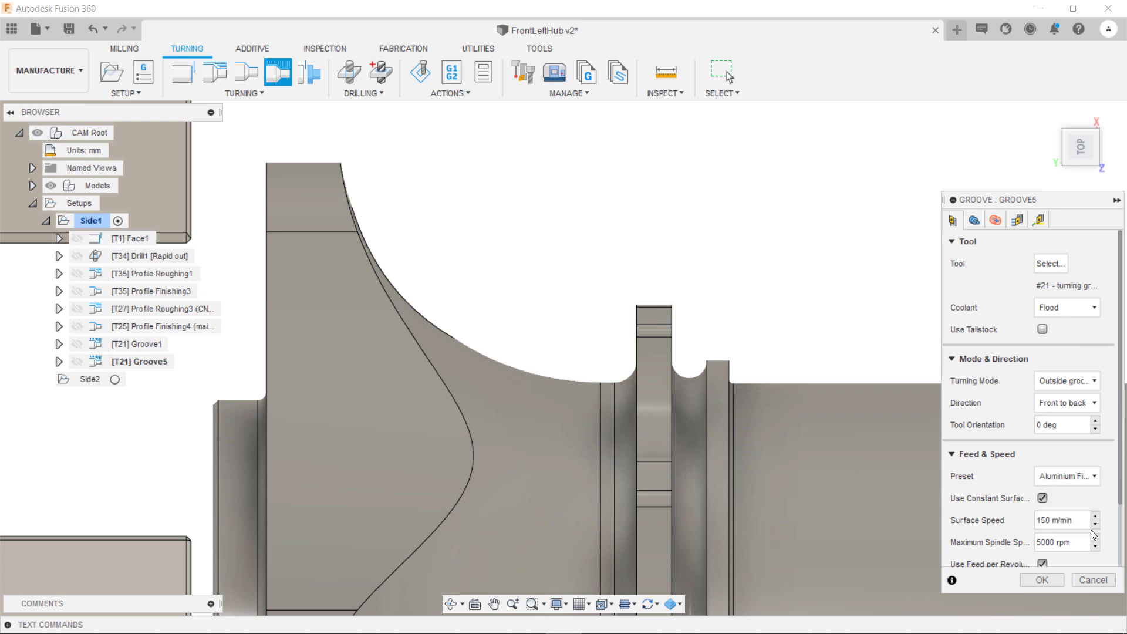
- Limit the second groove between the narrow flange's back edge as front and the large flange's outer curved edge as back
{"action": "left_click", "coordinate": [974, 221]}
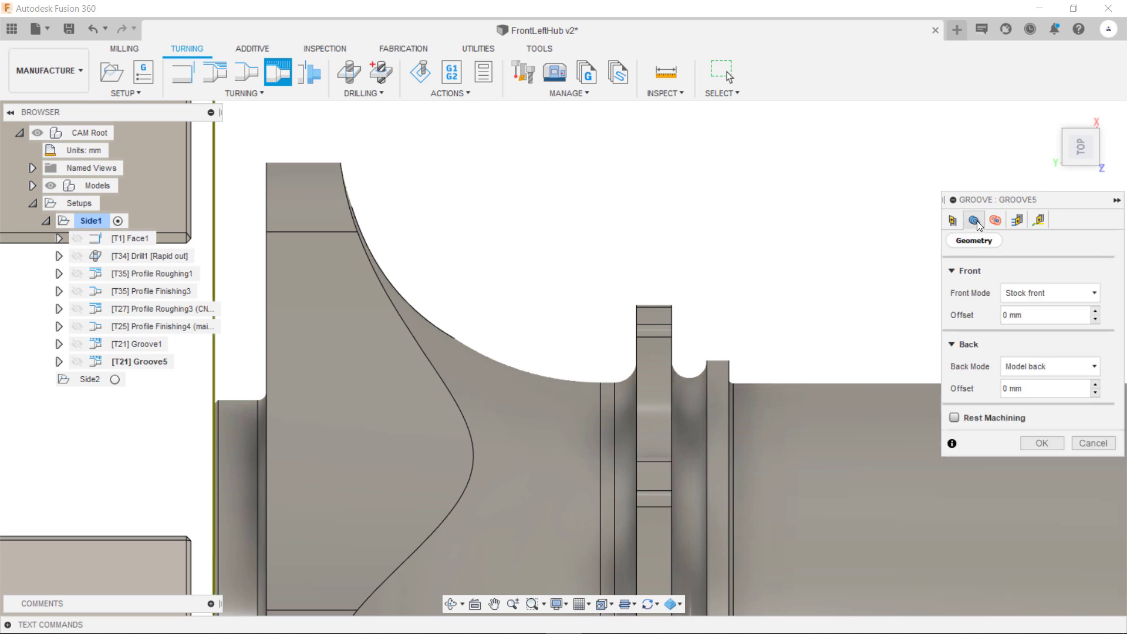
{"action": "left_click", "coordinate": [1063, 295]}
{"action": "left_click", "coordinate": [1052, 363]}
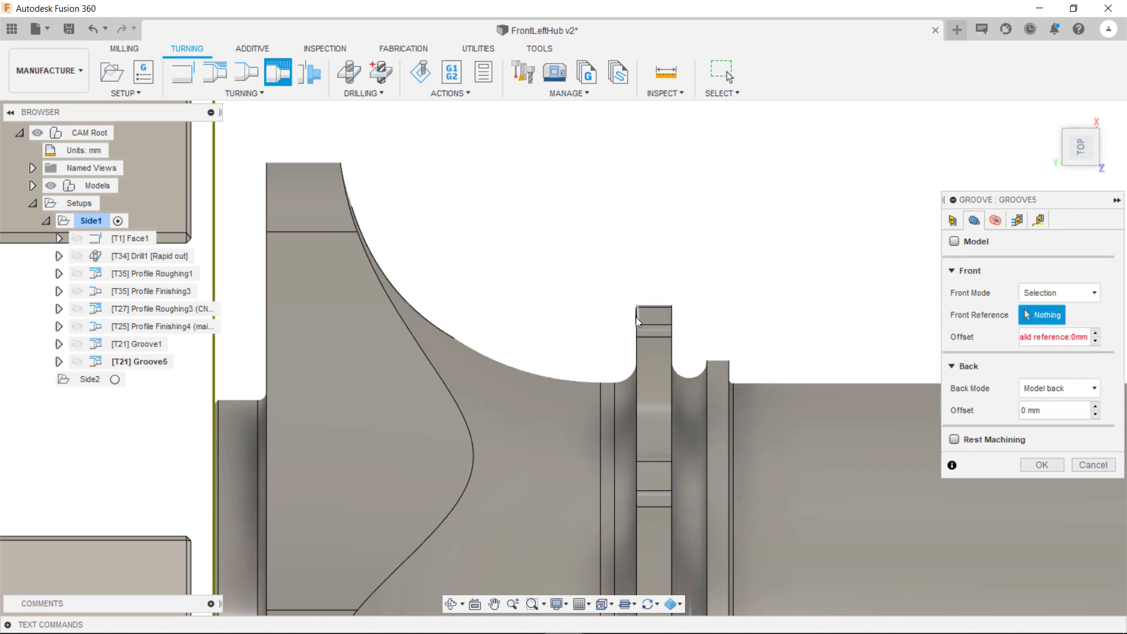
{"action": "left_click", "coordinate": [636, 317]}
{"action": "left_click", "coordinate": [1059, 388]}
{"action": "left_click", "coordinate": [1050, 458]}
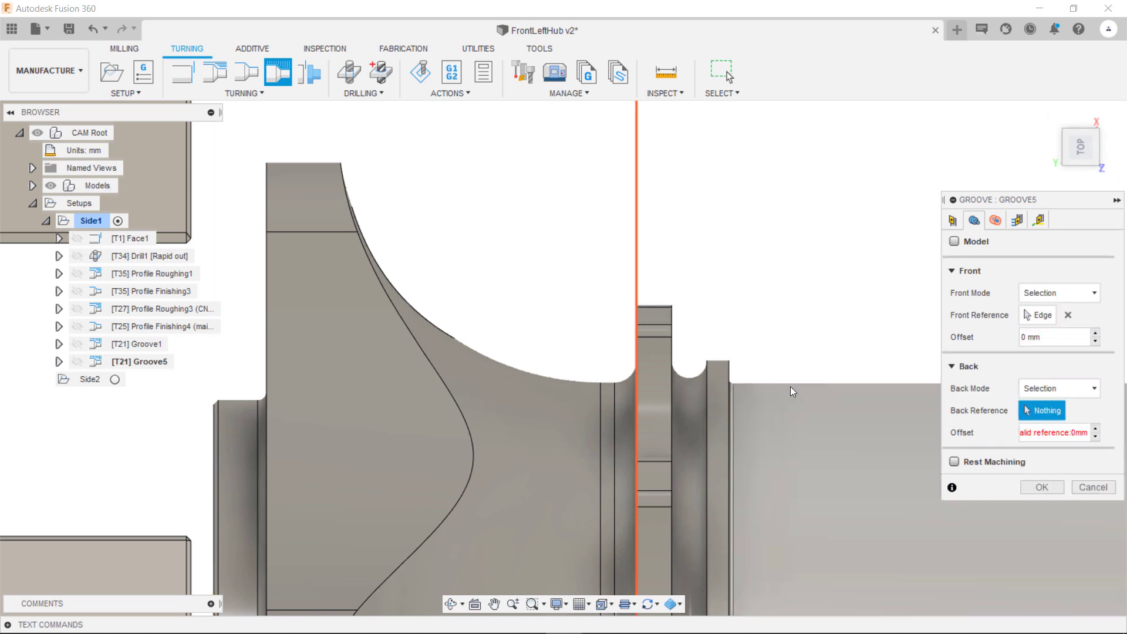
{"action": "left_click", "coordinate": [346, 174]}
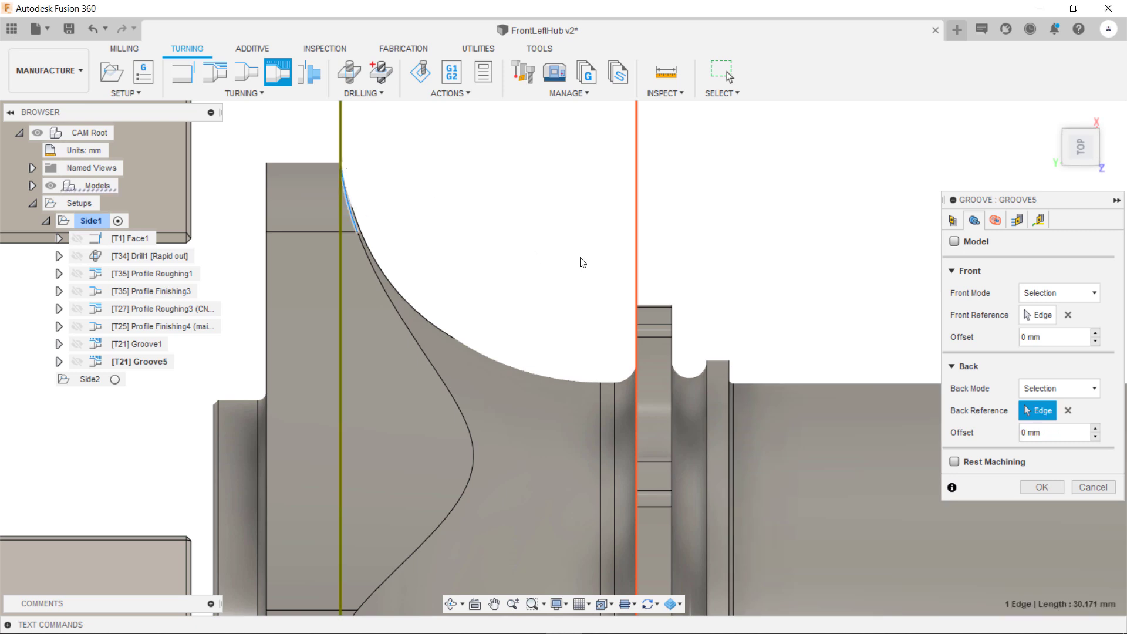
- Turn off roughing passes for the second groove and create it as a finishing-only operation
{"action": "left_click", "coordinate": [1017, 220]}
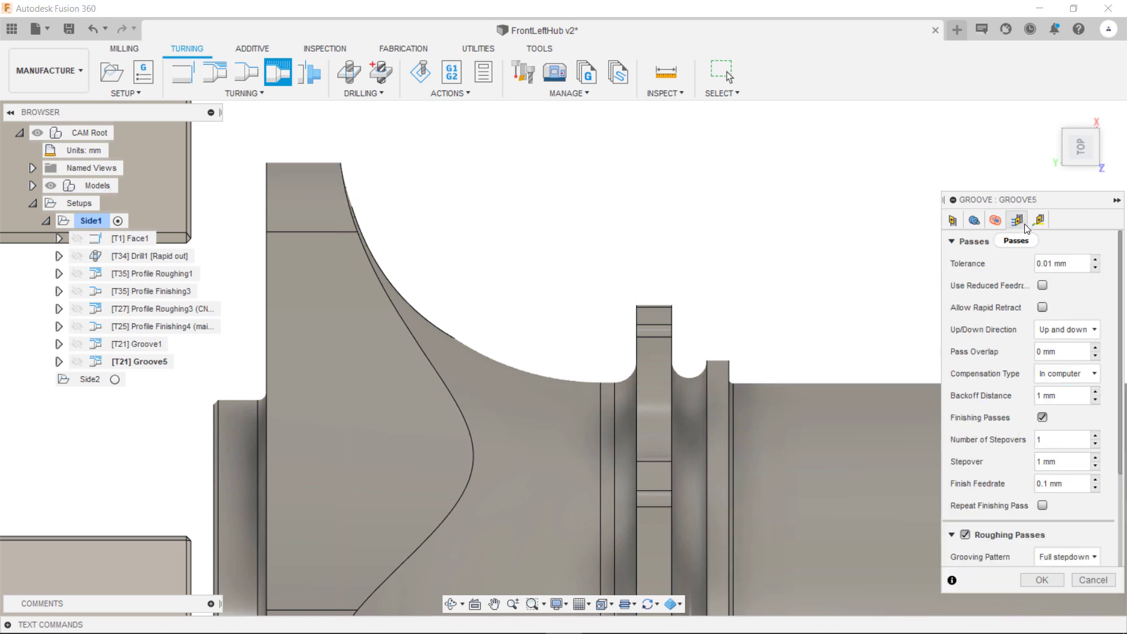
{"action": "left_click", "coordinate": [965, 535]}
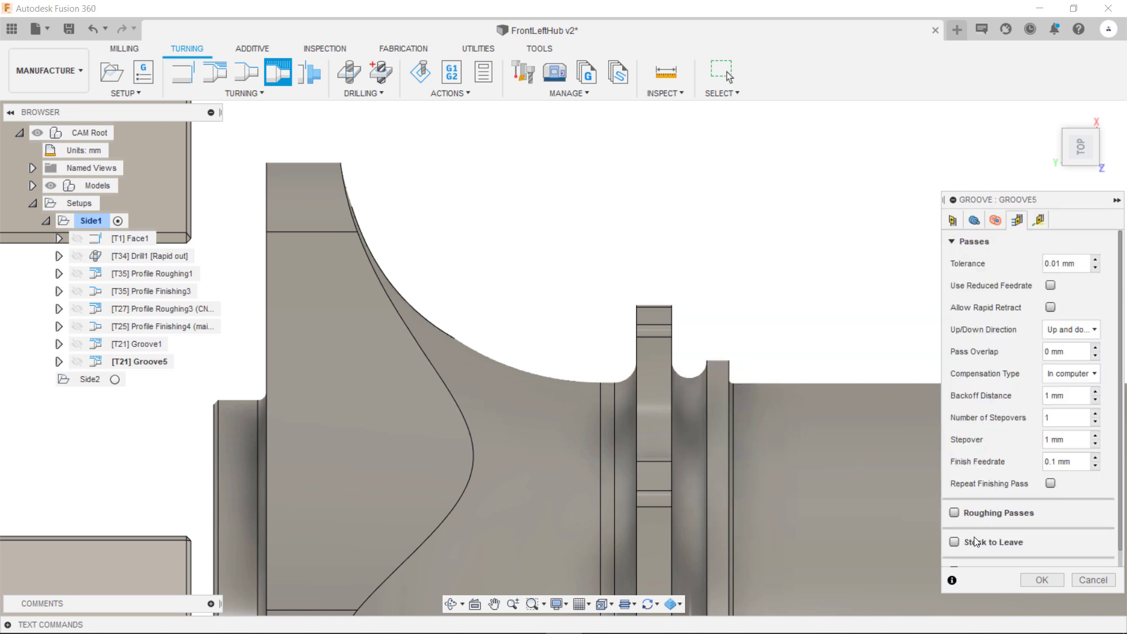
{"action": "left_click", "coordinate": [1042, 579]}
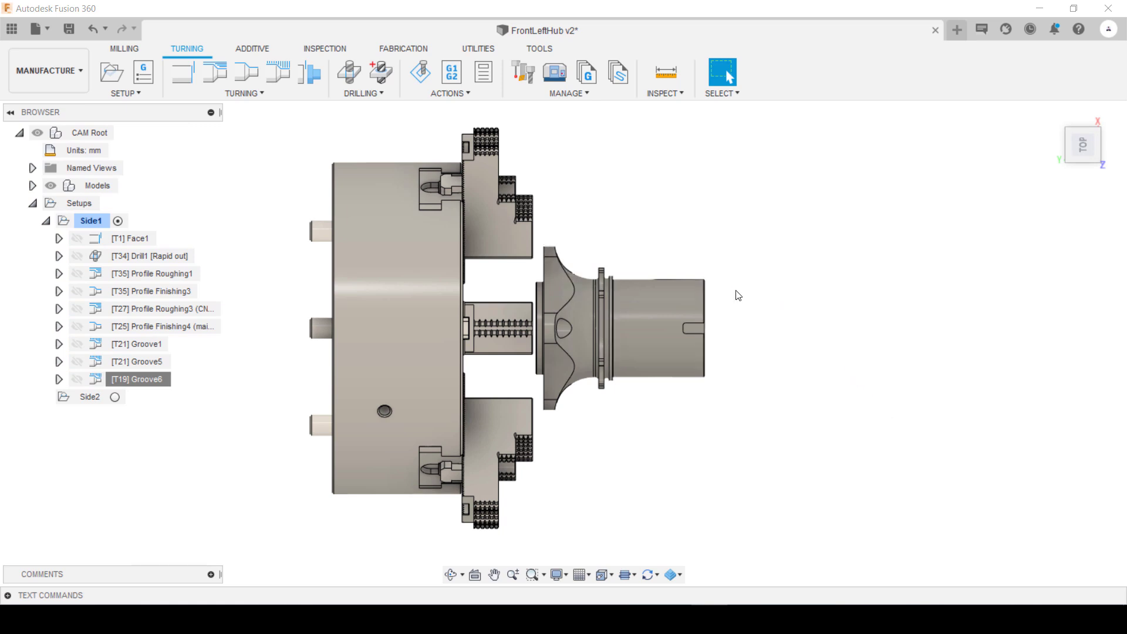
- Simulate all Side1 turning operations at increased playback speed and examine the machined stock around the flanges and grooves
{"action": "right_click", "coordinate": [100, 220]}
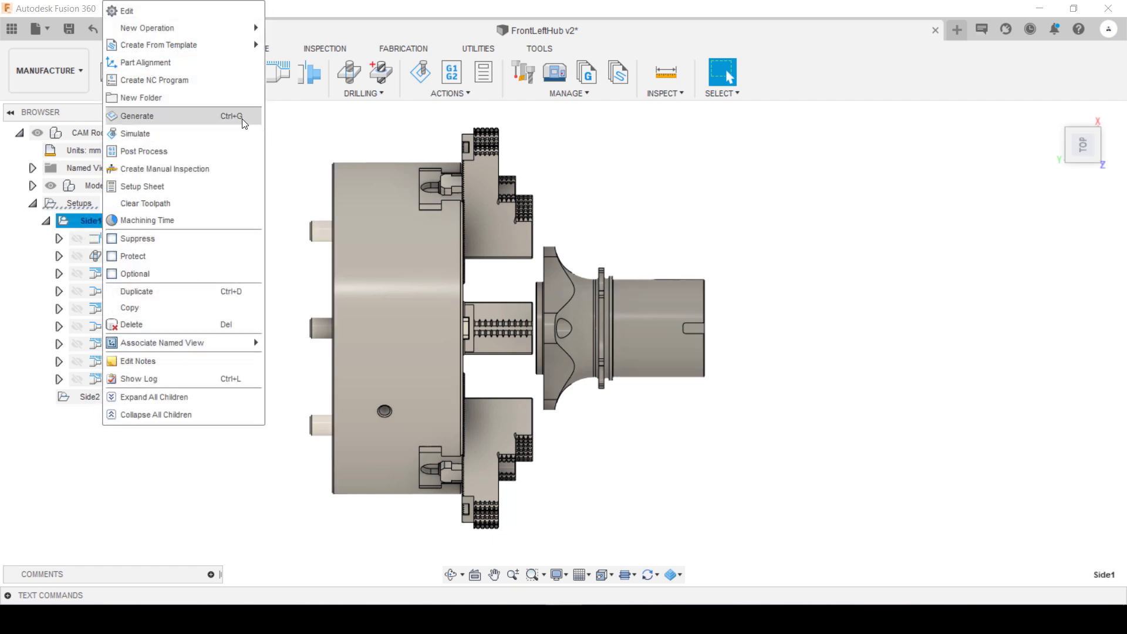
{"action": "left_click", "coordinate": [228, 133]}
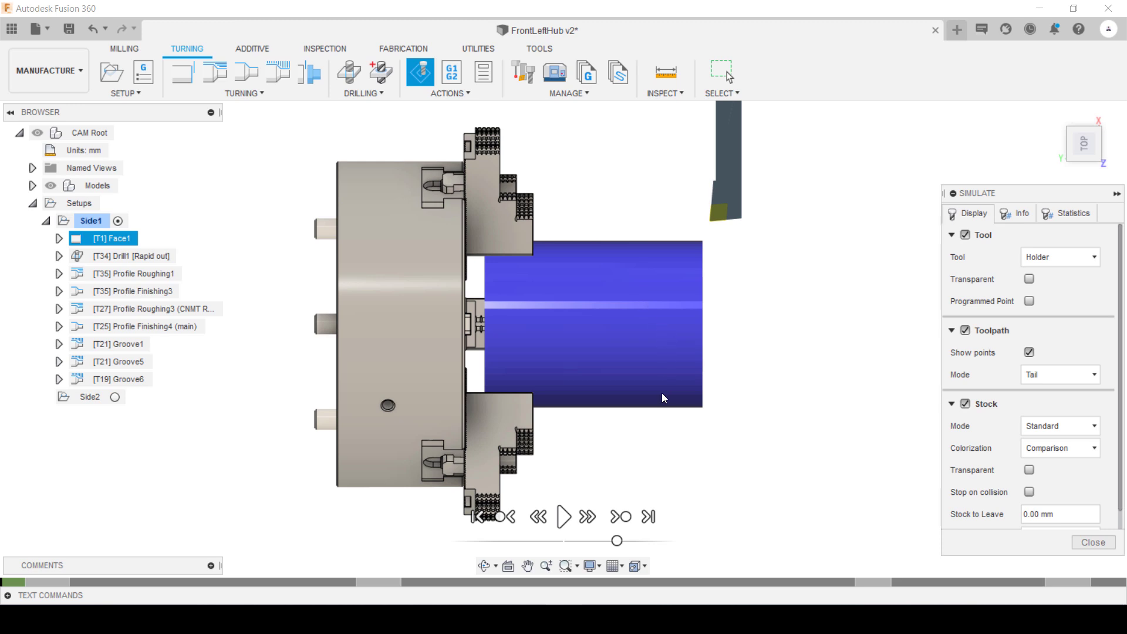
{"action": "left_click", "coordinate": [563, 517]}
{"action": "left_click_drag", "start_coordinate": [617, 540], "coordinate": [643, 542]}
{"action": "middle_click_drag", "start_coordinate": [773, 427], "coordinate": [708, 424], "text": "shift"}
{"action": "left_click_drag", "start_coordinate": [643, 541], "coordinate": [661, 540]}
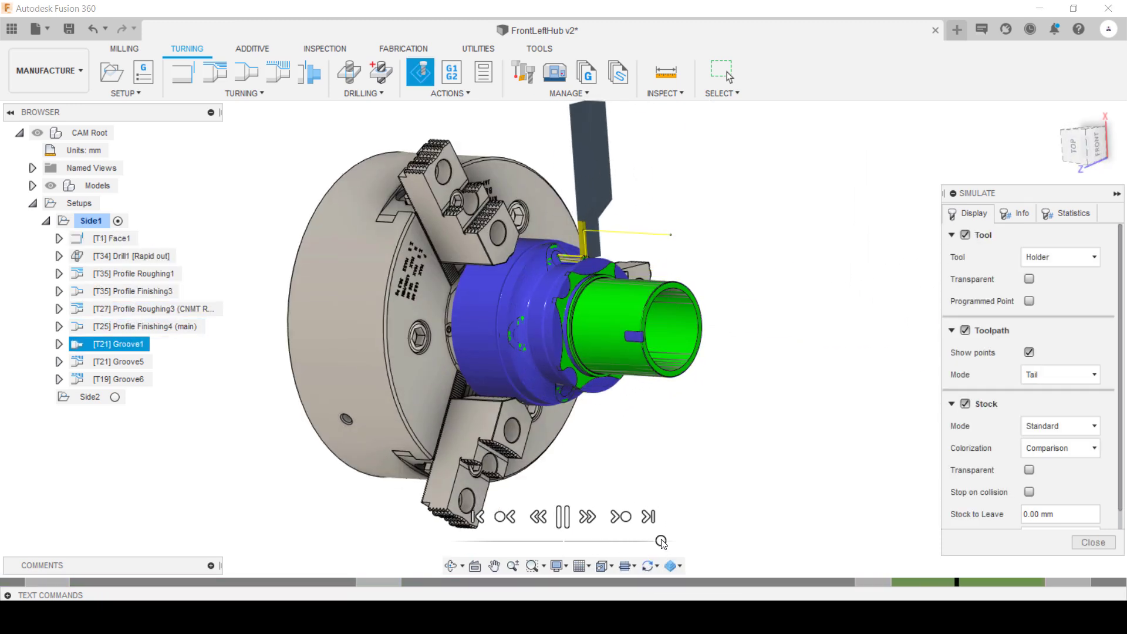
{"action": "left_click", "coordinate": [1079, 149]}
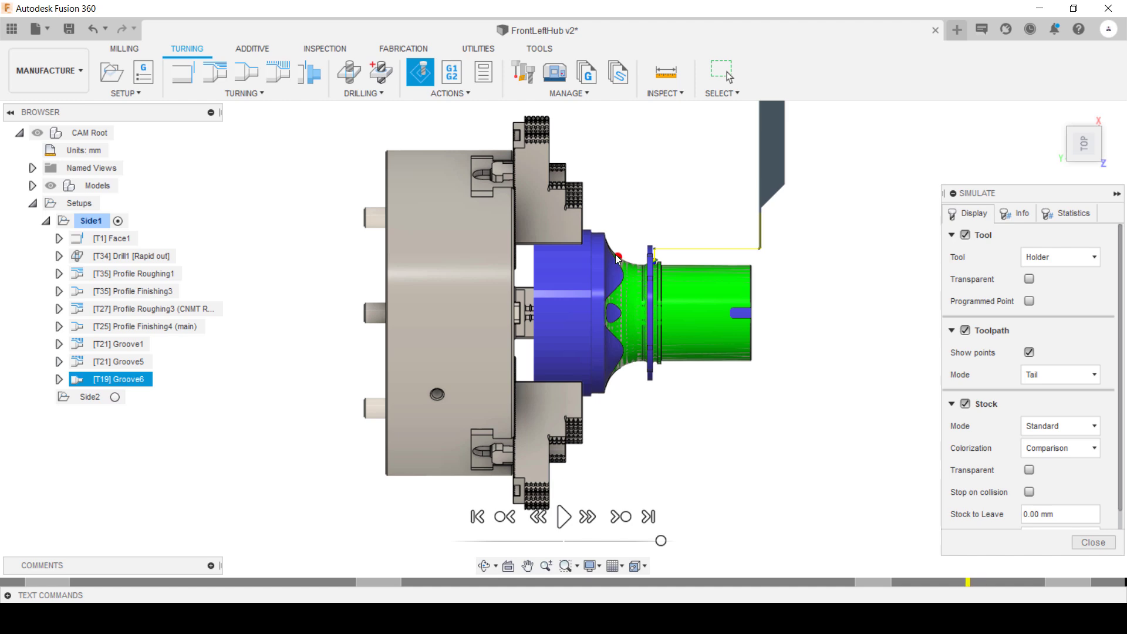
{"action": "middle_click_drag", "start_coordinate": [692, 224], "coordinate": [659, 272], "text": "shift"}
{"action": "scroll", "coordinate": [655, 272], "scroll_direction": "up", "scroll_amount": 5}
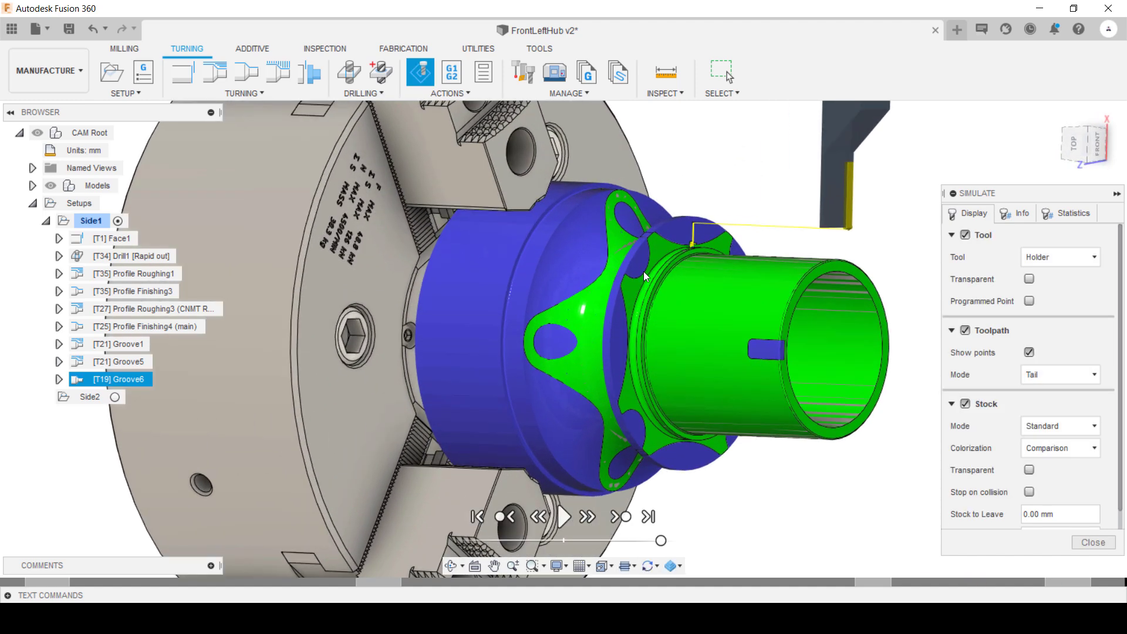